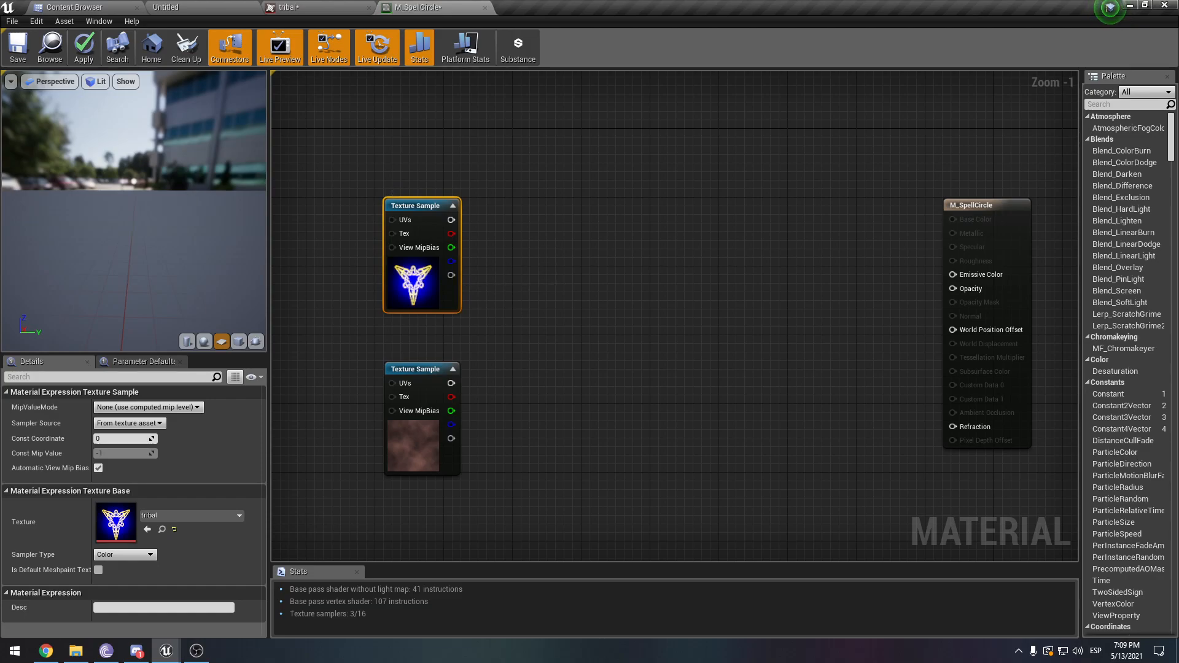
- Add a Multiply node, feed the tribal texture's green channel into input B, and connect its output to Emissive Color
right_drag(537, 245, 512, 261)
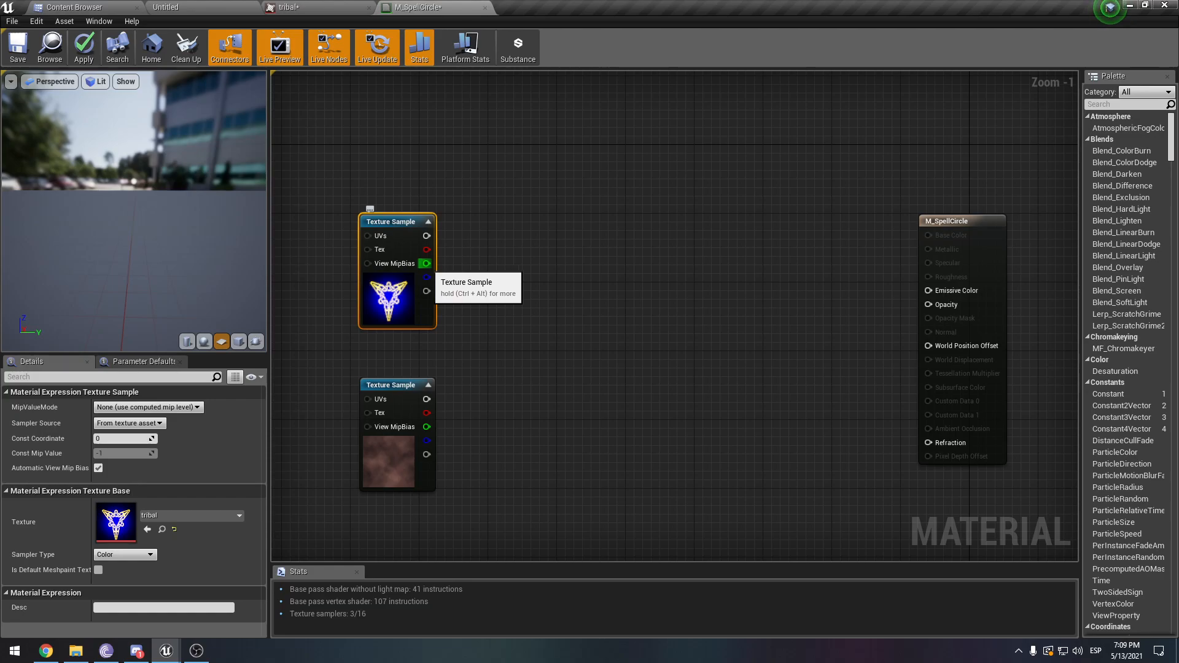
click(578, 259)
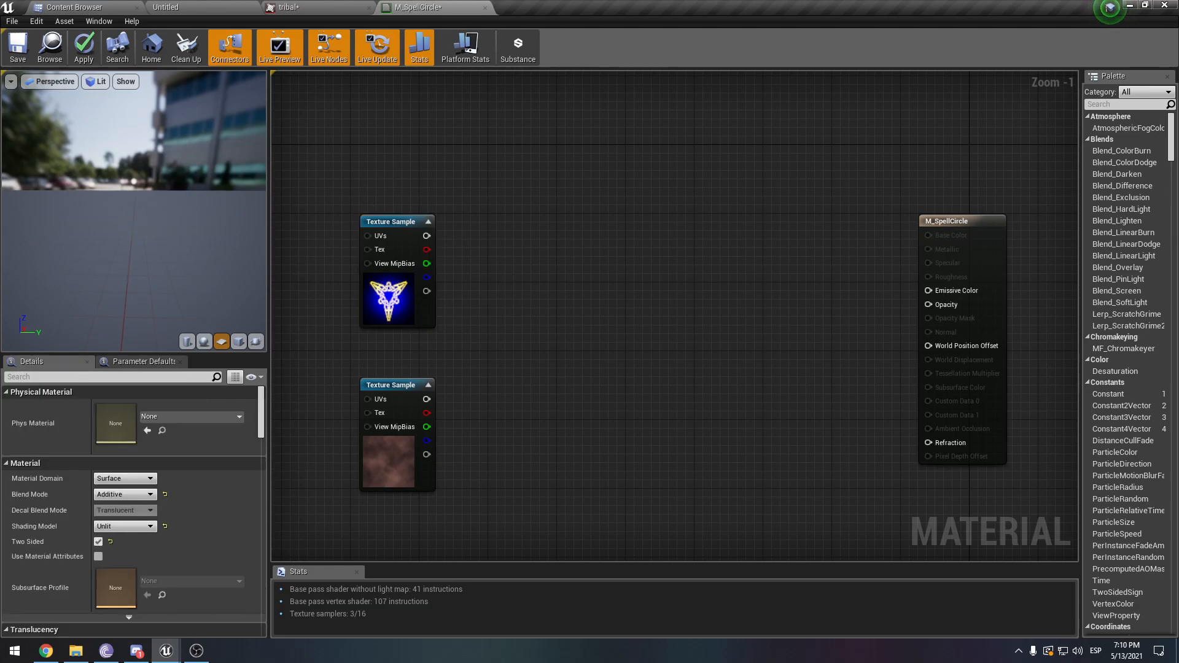
key(m)
click(579, 259)
drag(612, 264, 608, 245)
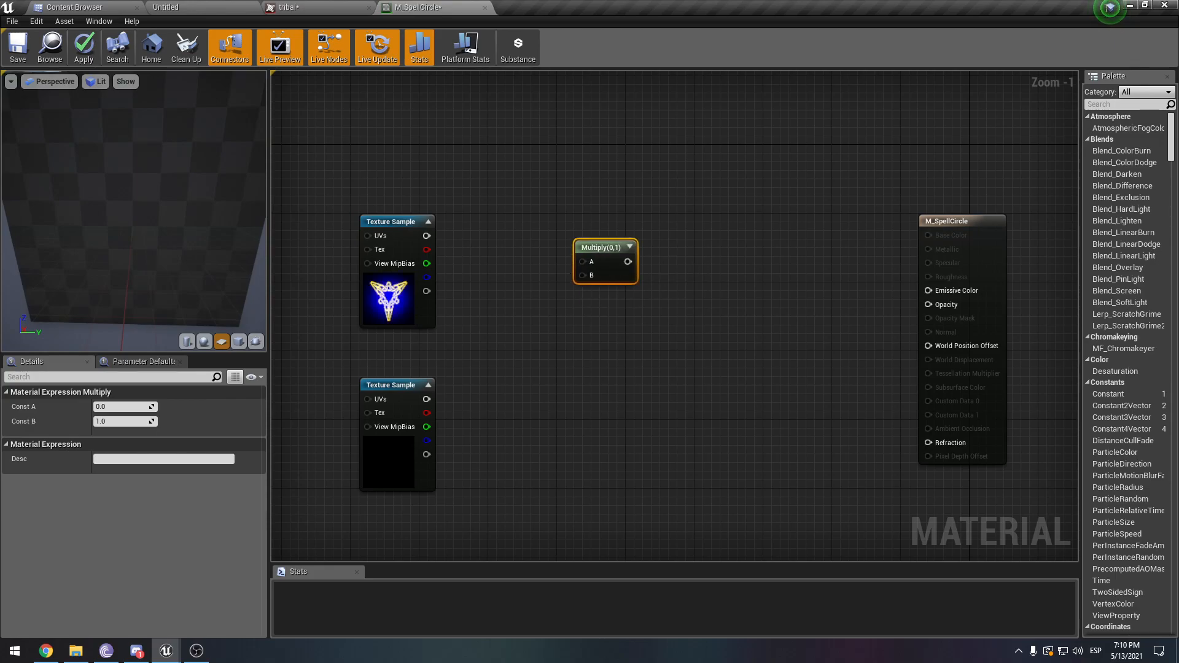
drag(430, 268, 944, 294)
right_drag(563, 195, 611, 236)
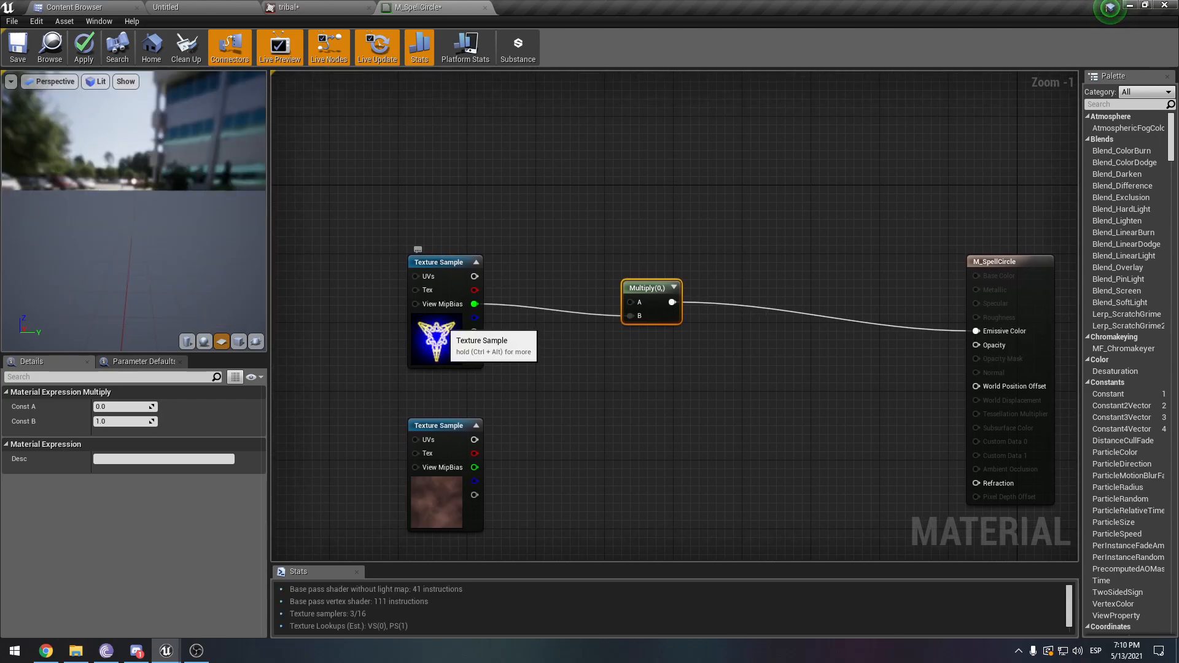
- Add a Particle Color node above the tribal texture and connect its RGB output to the Multiply node's input A
click(453, 335)
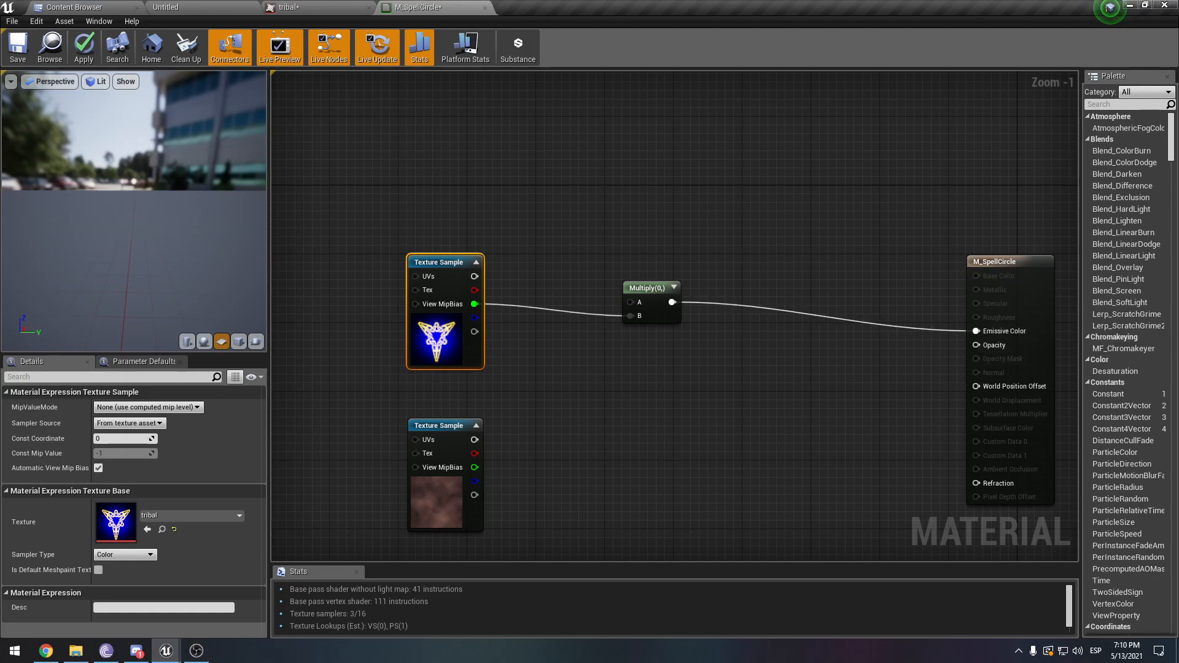
right_click(448, 132)
text(particle co)
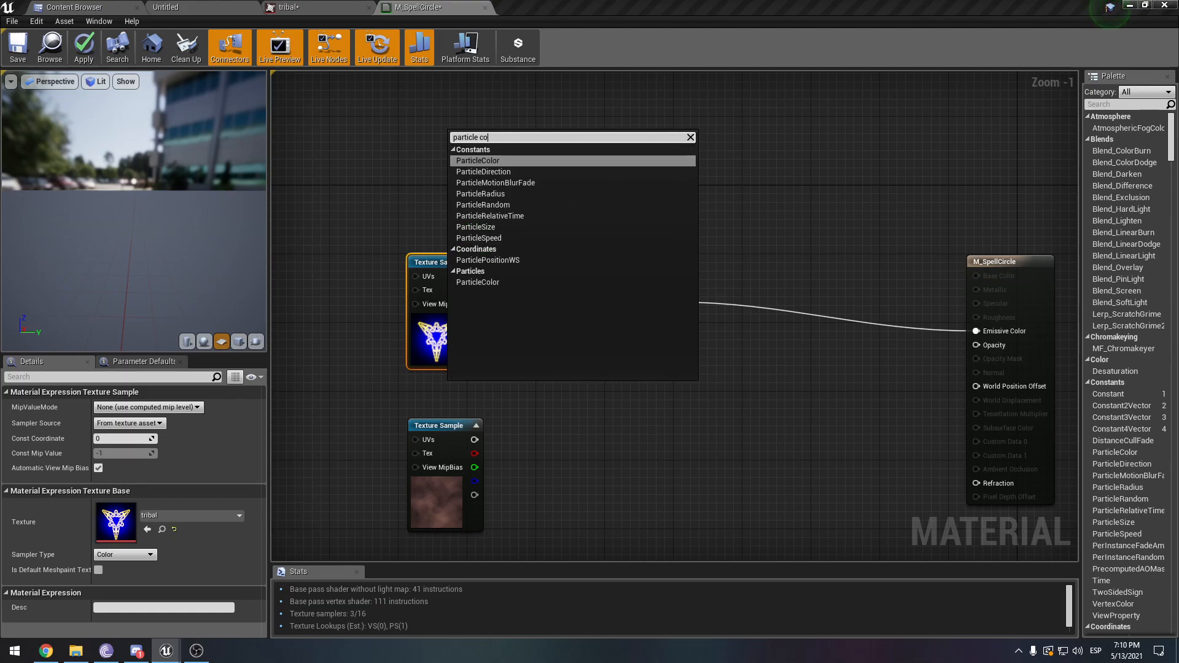
key(Return)
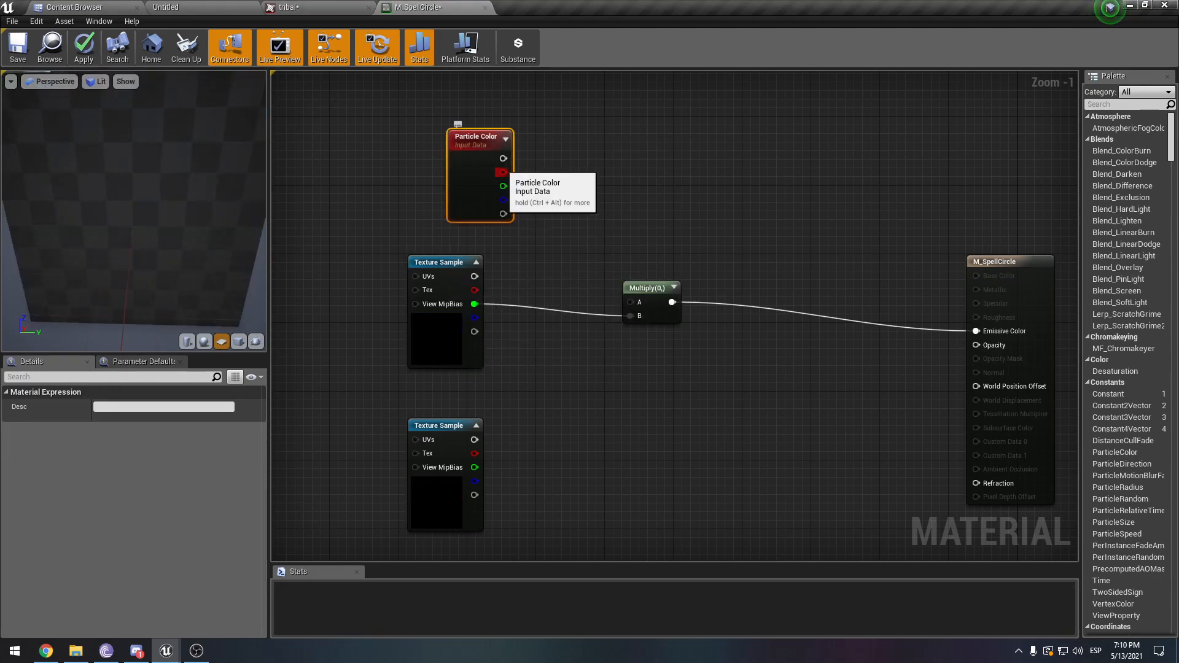
drag(514, 161, 632, 302)
right_drag(632, 302, 557, 302)
drag(411, 202, 371, 198)
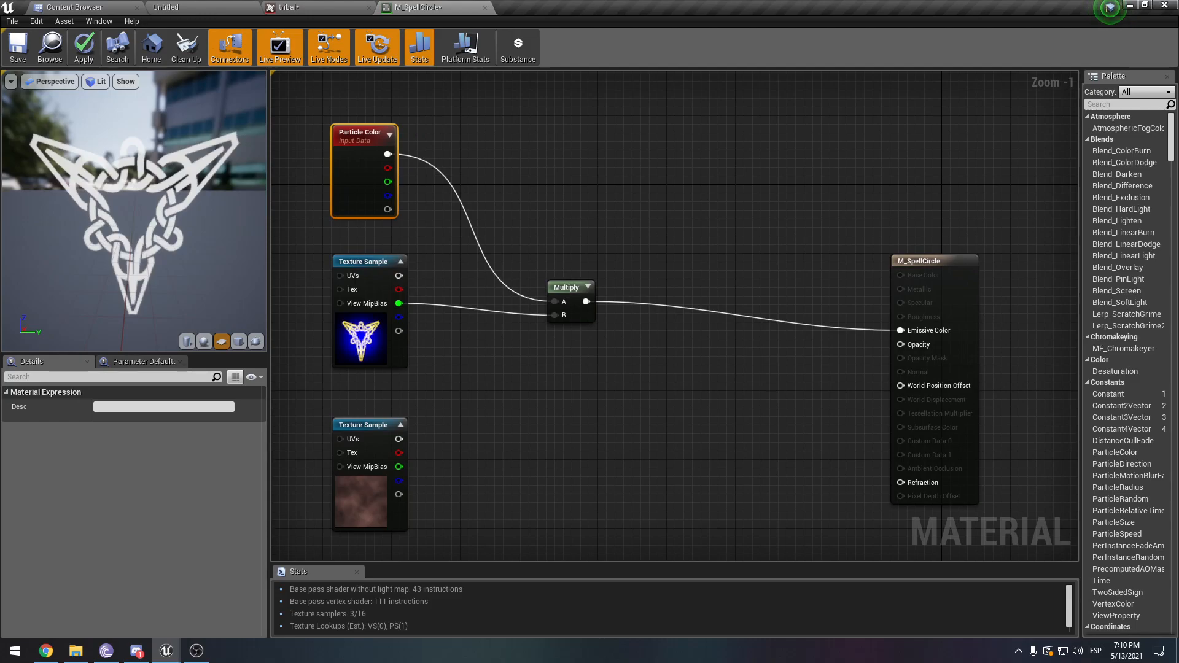
- Multiply the tribal texture's red channel by the Particle Color alpha in a new Multiply node connected to Opacity
right_drag(471, 214, 508, 209)
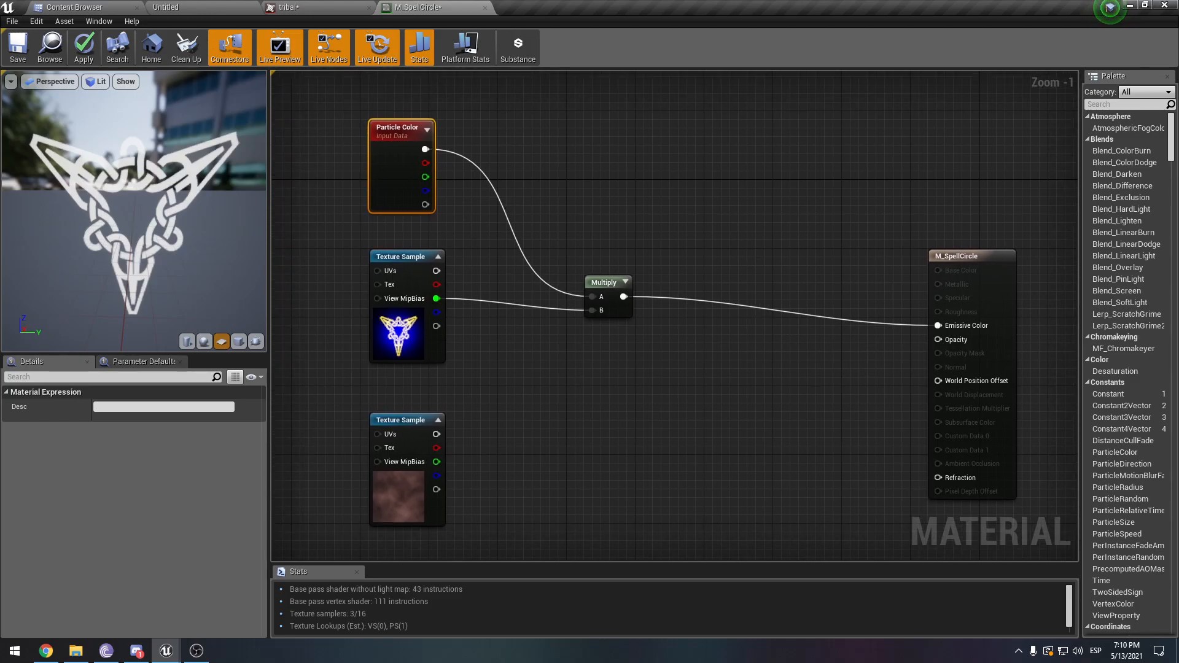
right_drag(552, 393, 553, 367)
click(433, 258)
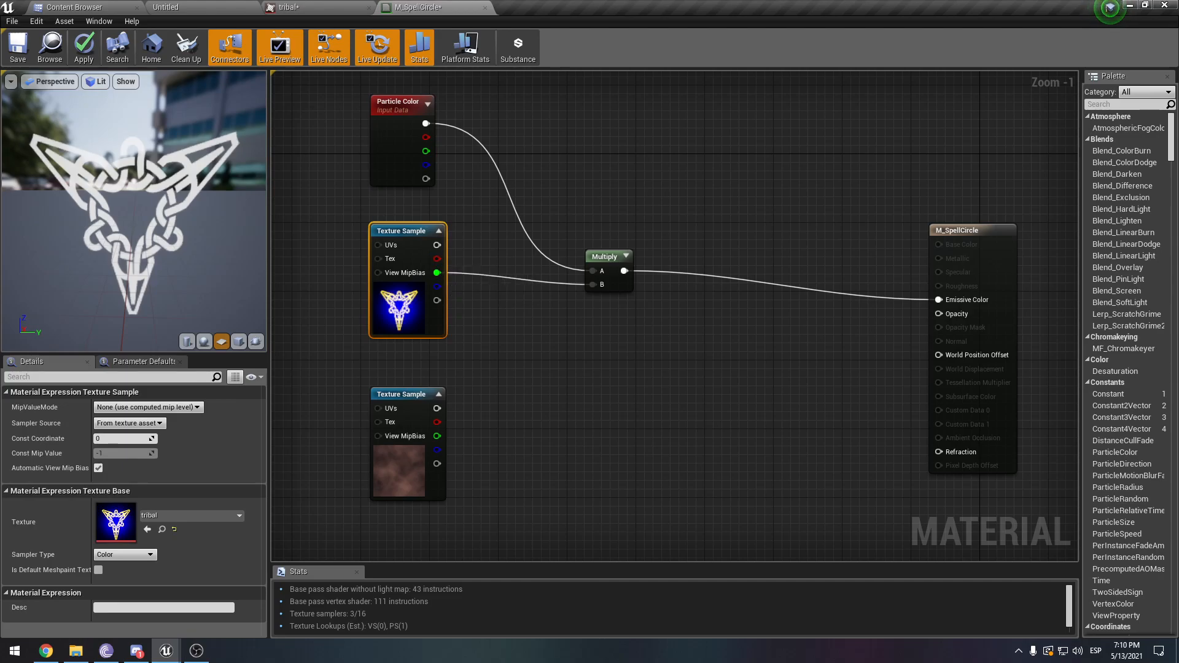
click(593, 337)
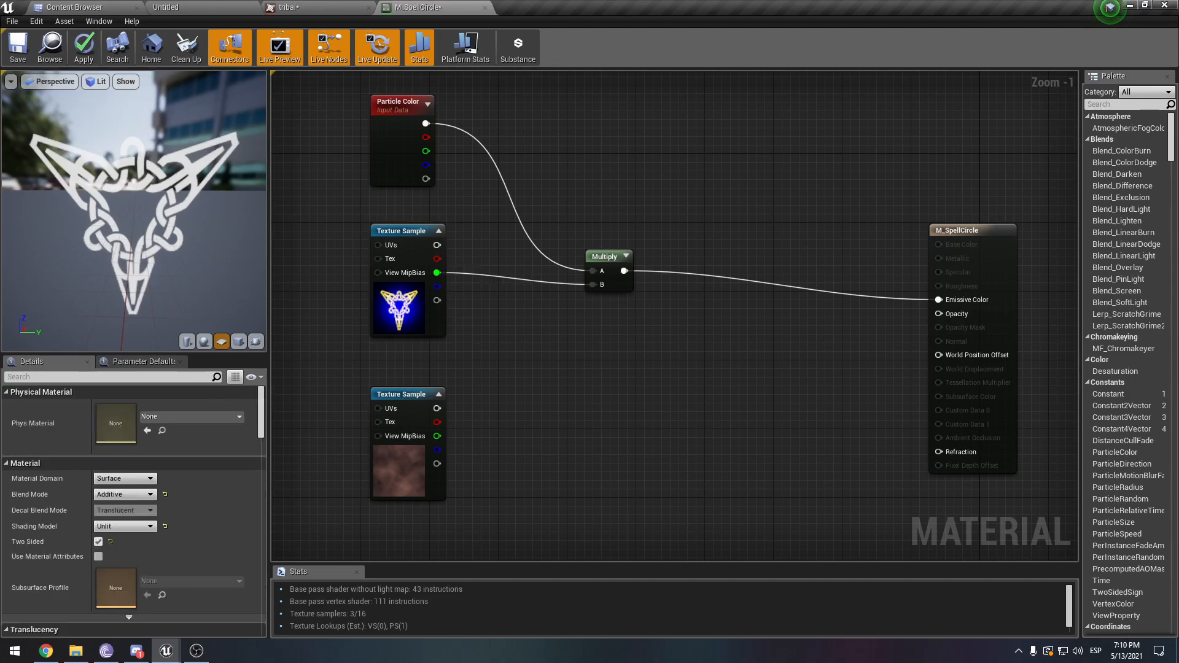
key(m)
click(592, 337)
drag(437, 259, 938, 314)
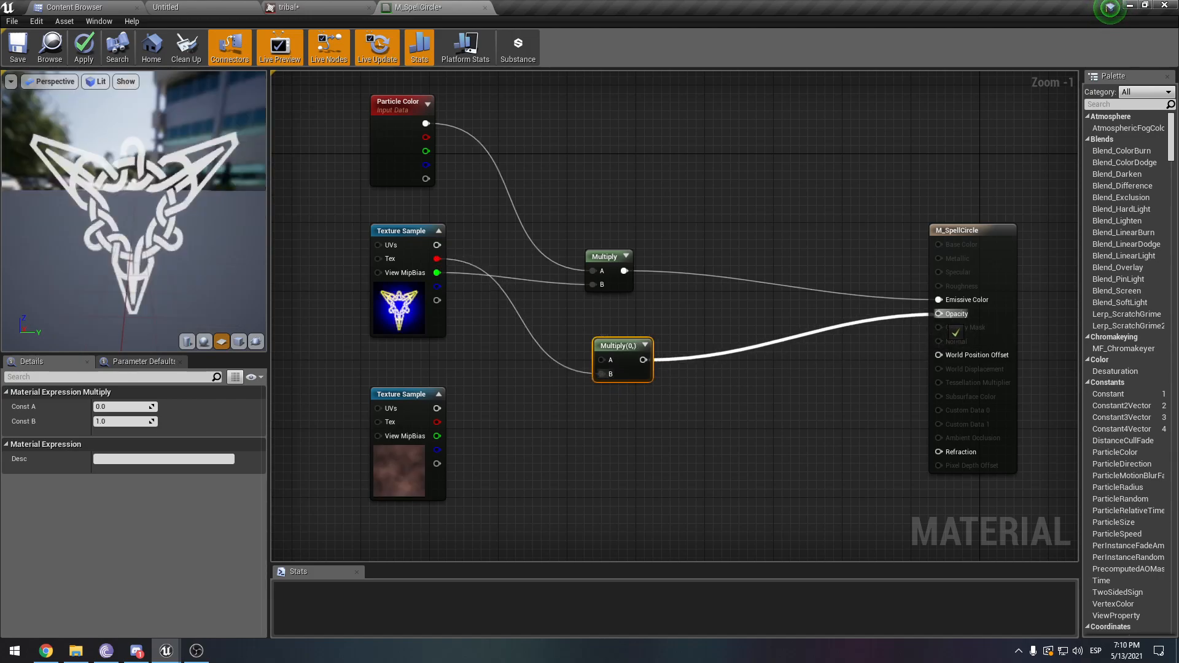
drag(426, 179, 602, 360)
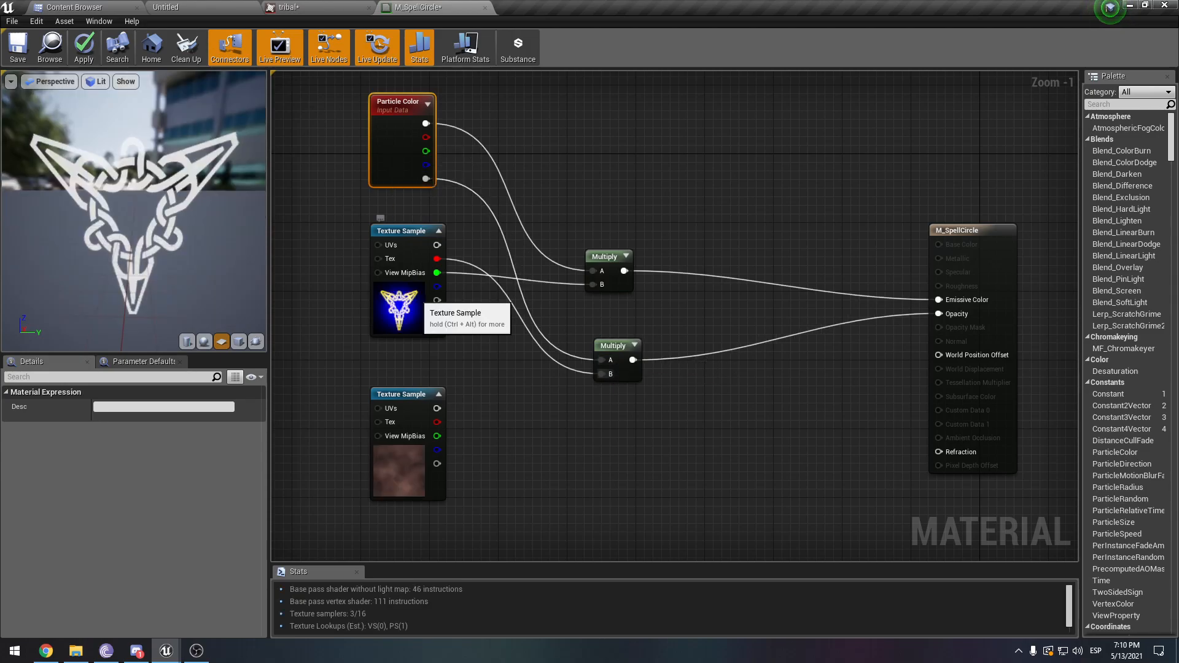
- Move both Multiply nodes higher in the graph, leaving space beneath the opacity one
drag(607, 258, 617, 172)
drag(617, 348, 617, 301)
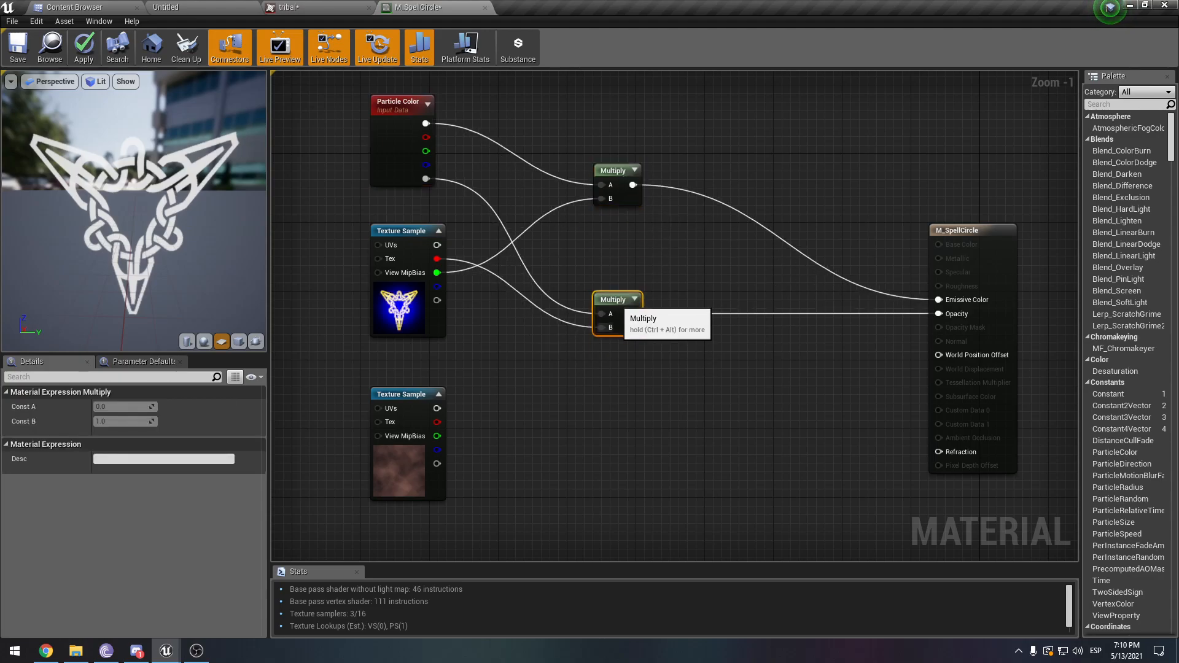
right_drag(675, 381, 720, 366)
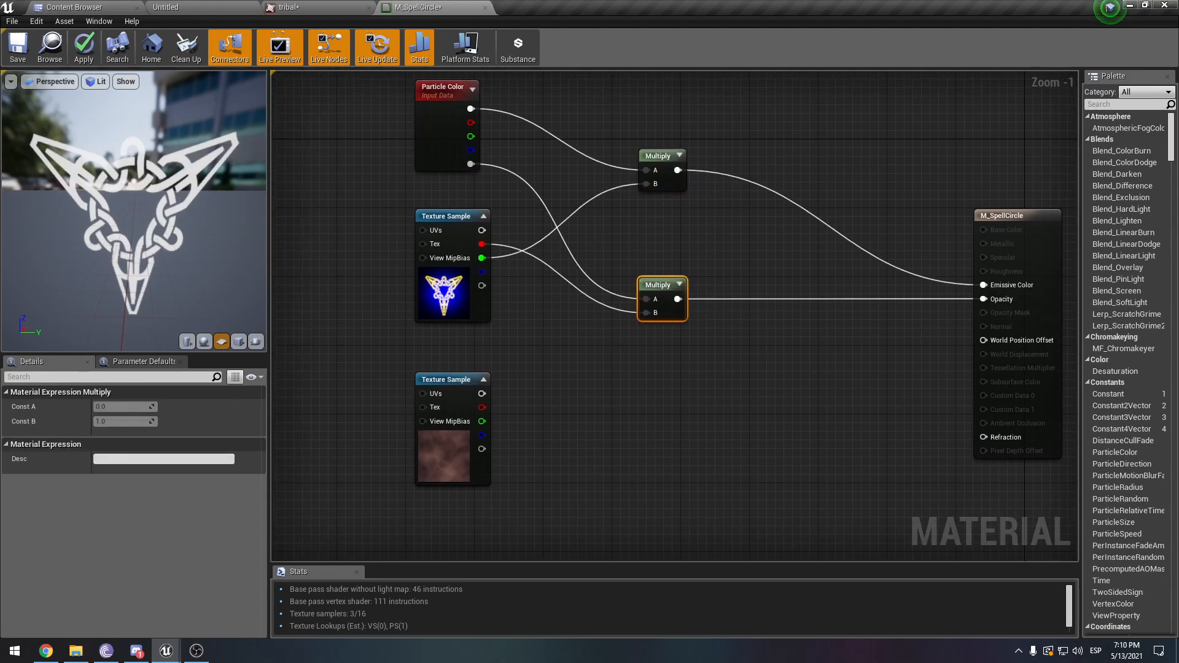
- Add a Power node, connect the tribal texture's blue channel to its Base input, and expand its preview
click(470, 279)
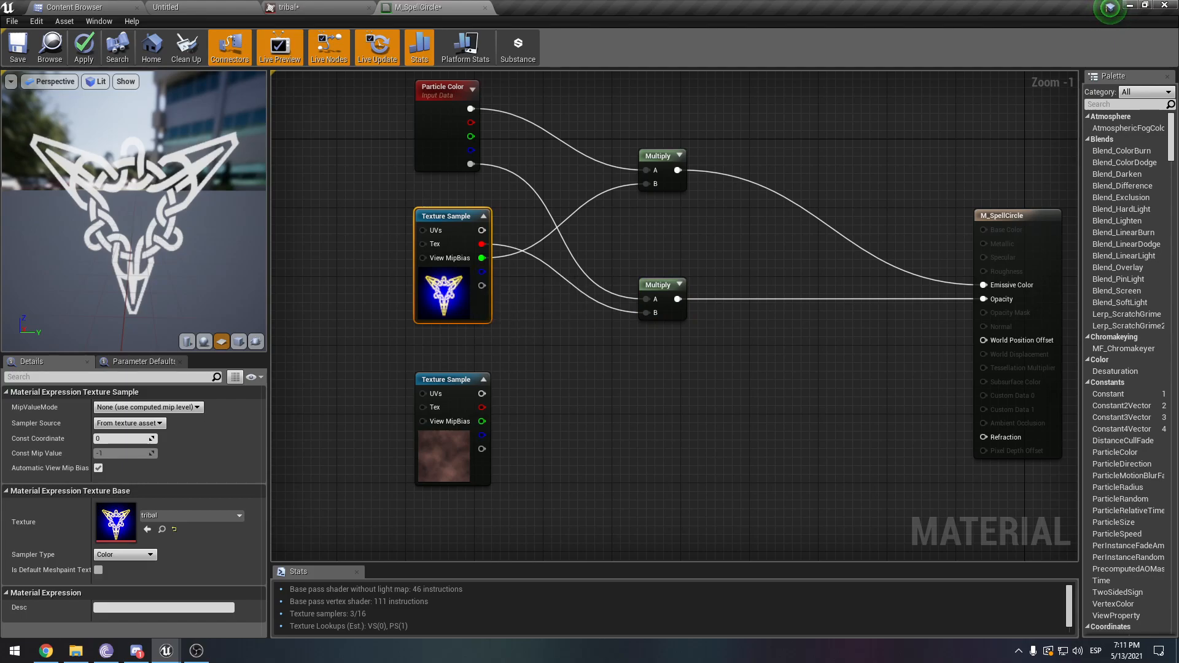
right_click(565, 371)
text(power)
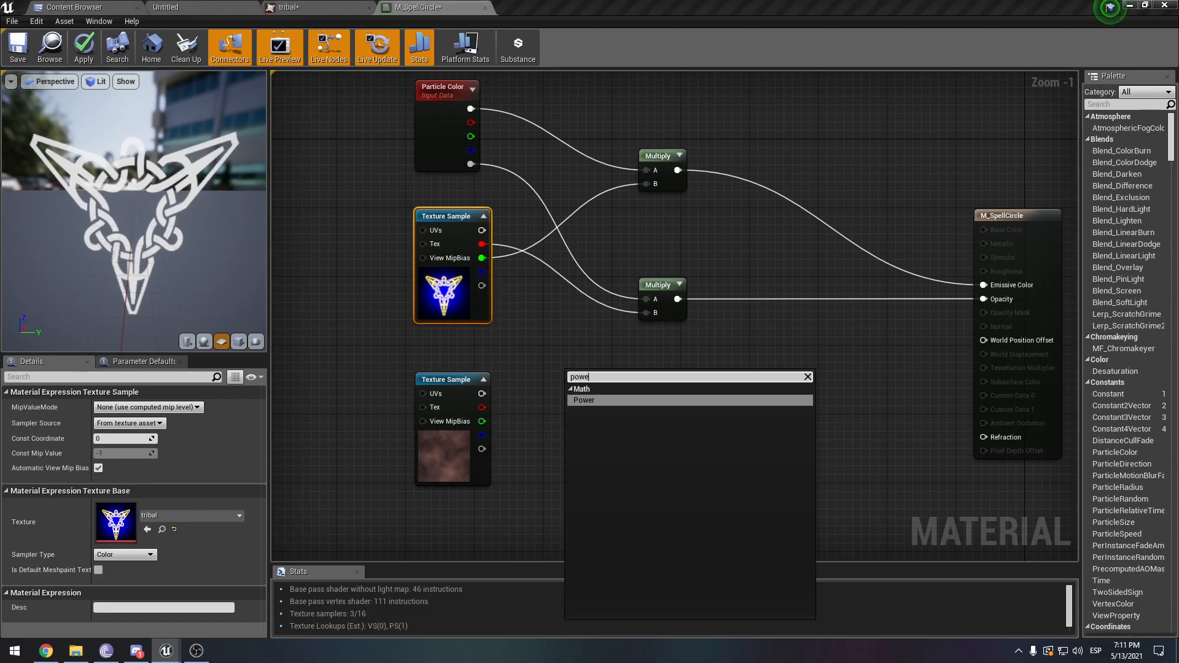
key(Return)
click(482, 272)
drag(482, 272, 583, 402)
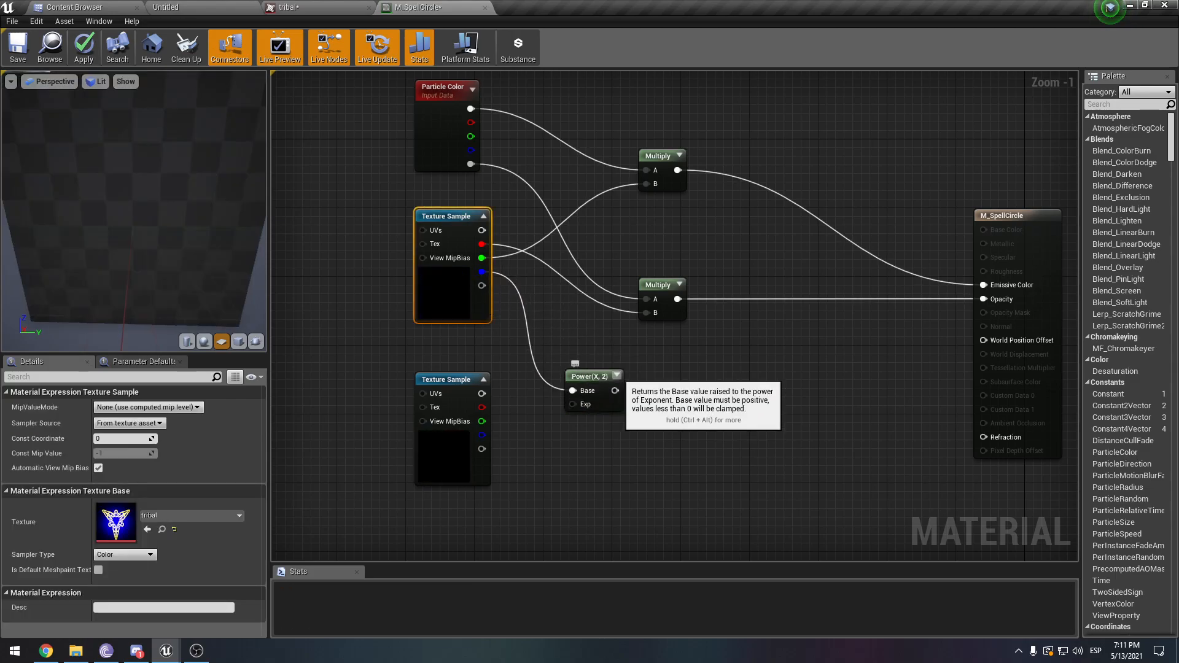
click(604, 368)
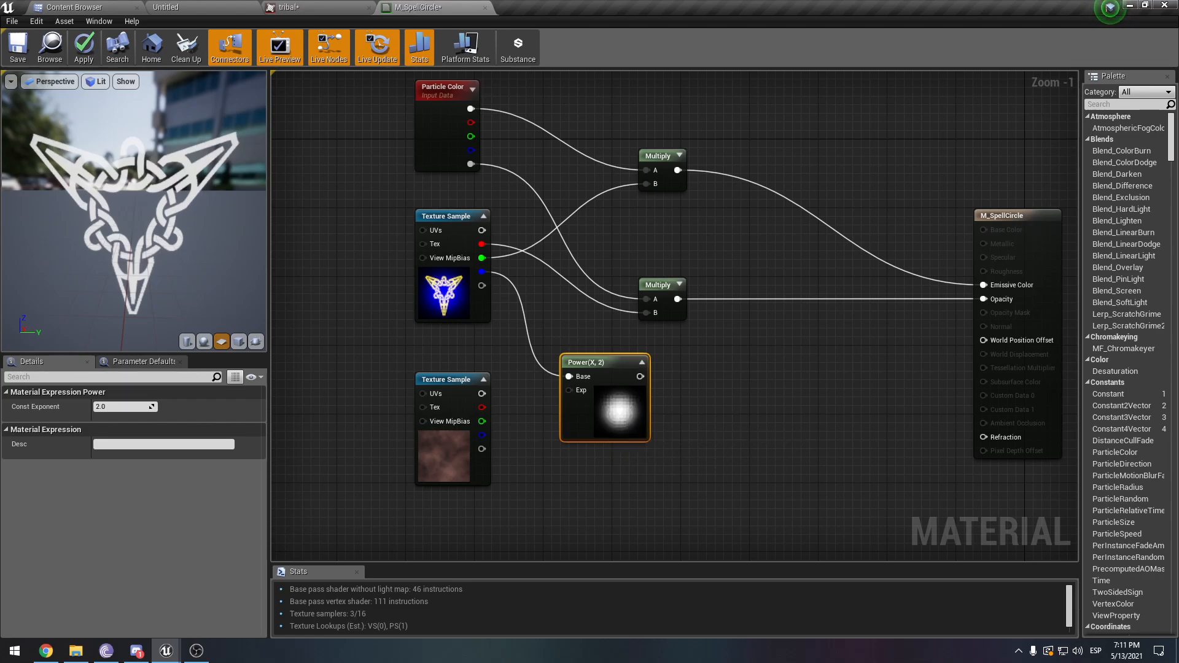
- Multiply the Power output (A) by the noise texture's red channel (B) in a new Multiply node
click(682, 445)
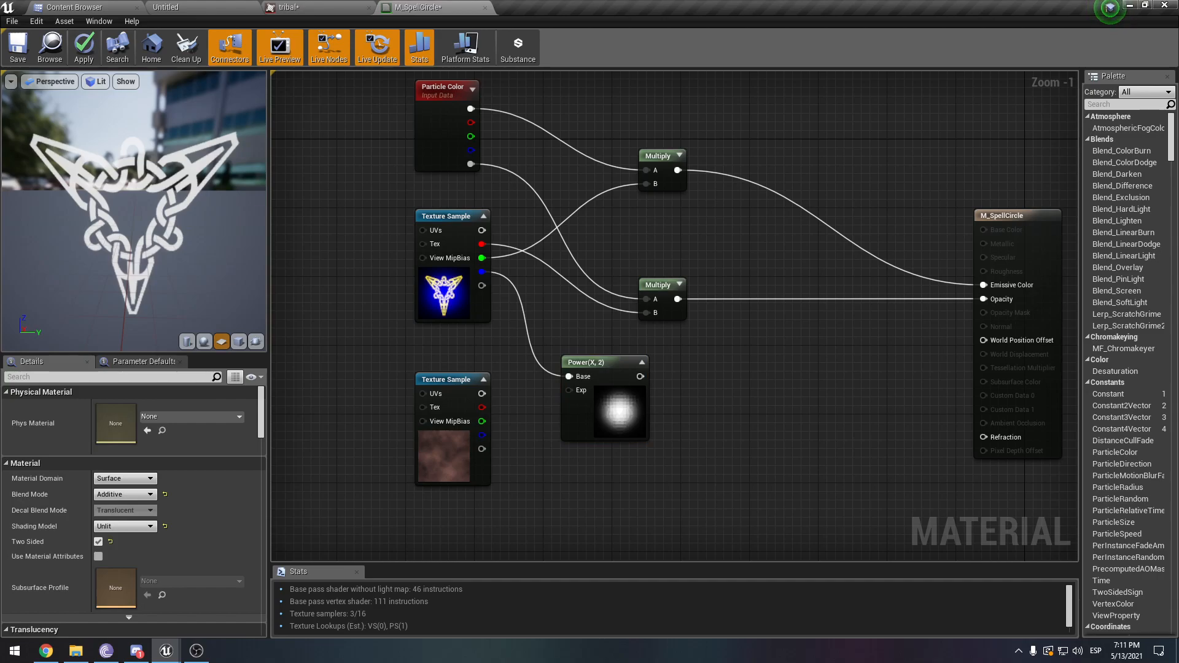
click(704, 421)
drag(641, 377, 744, 388)
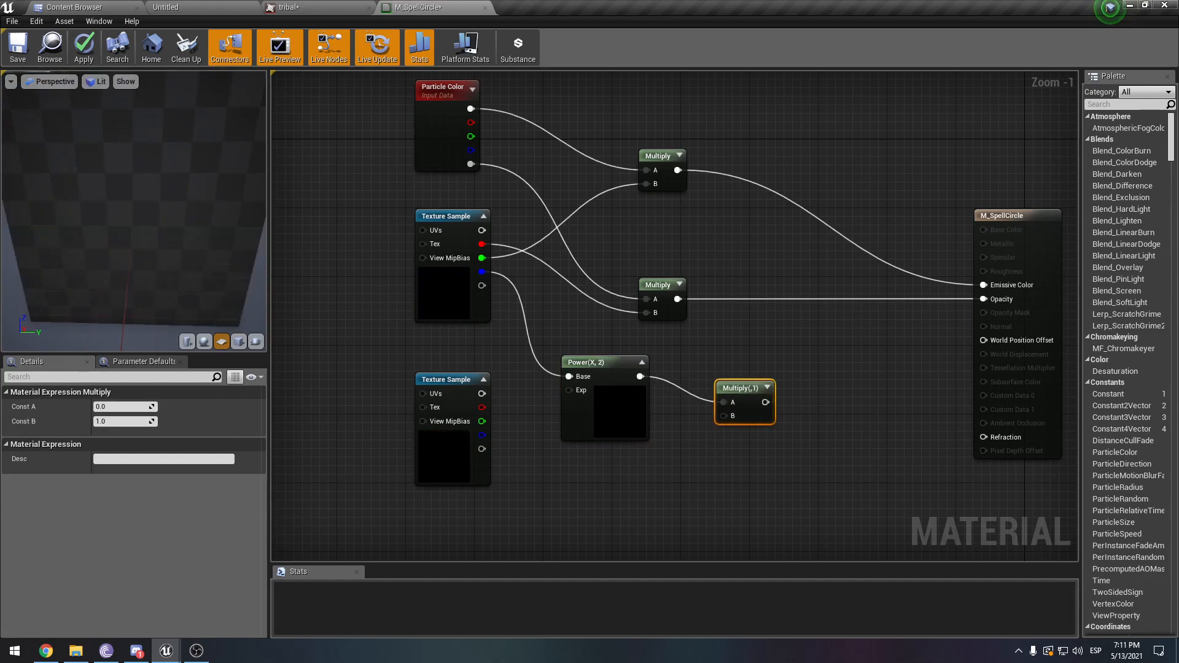
click(453, 441)
right_drag(470, 443, 476, 319)
drag(479, 323, 761, 301)
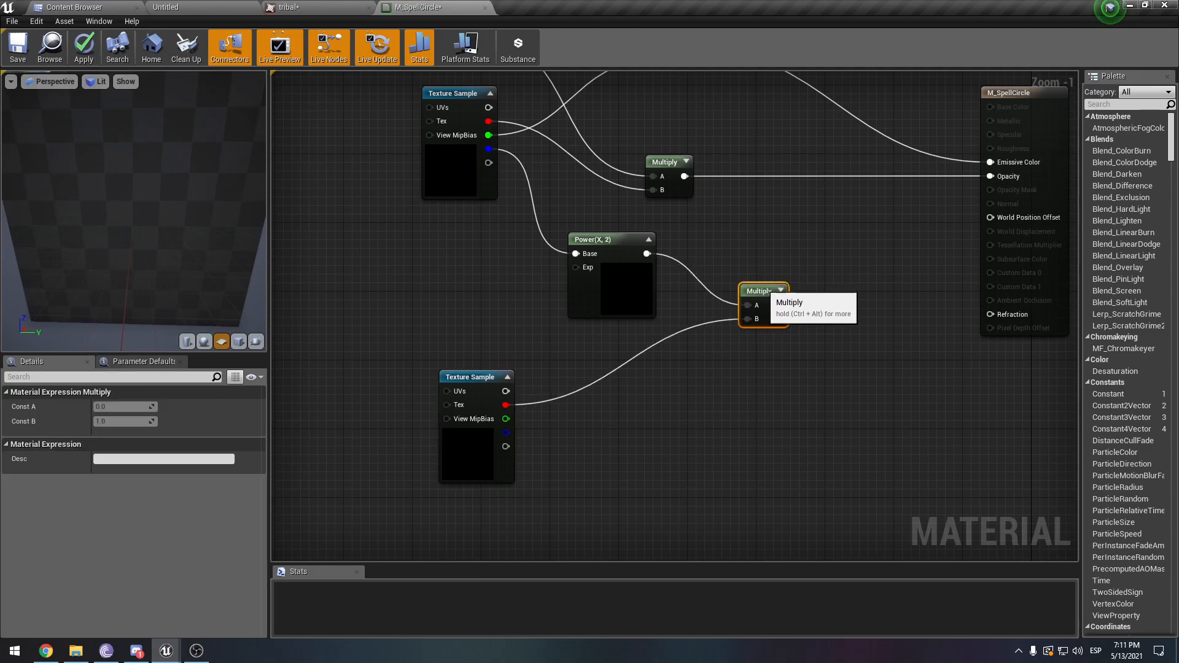
- Combine the particle color Multiply (A) and the noise Multiply (B) in a new Multiply node feeding Emissive Color
right_drag(656, 395, 555, 521)
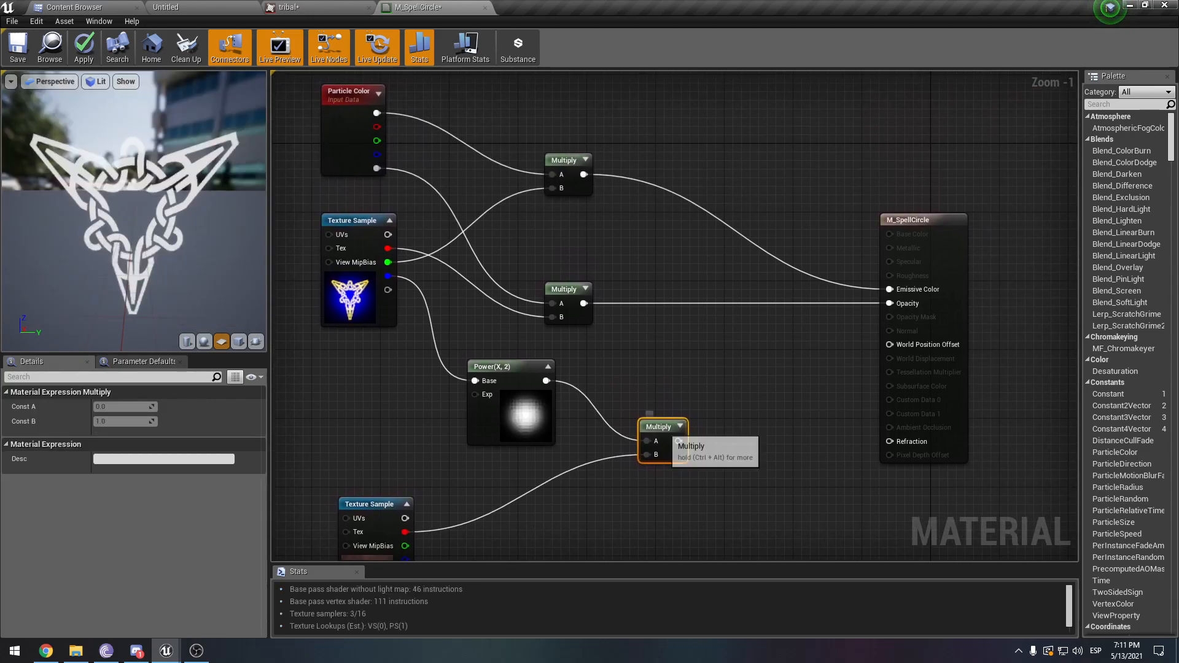
click(532, 424)
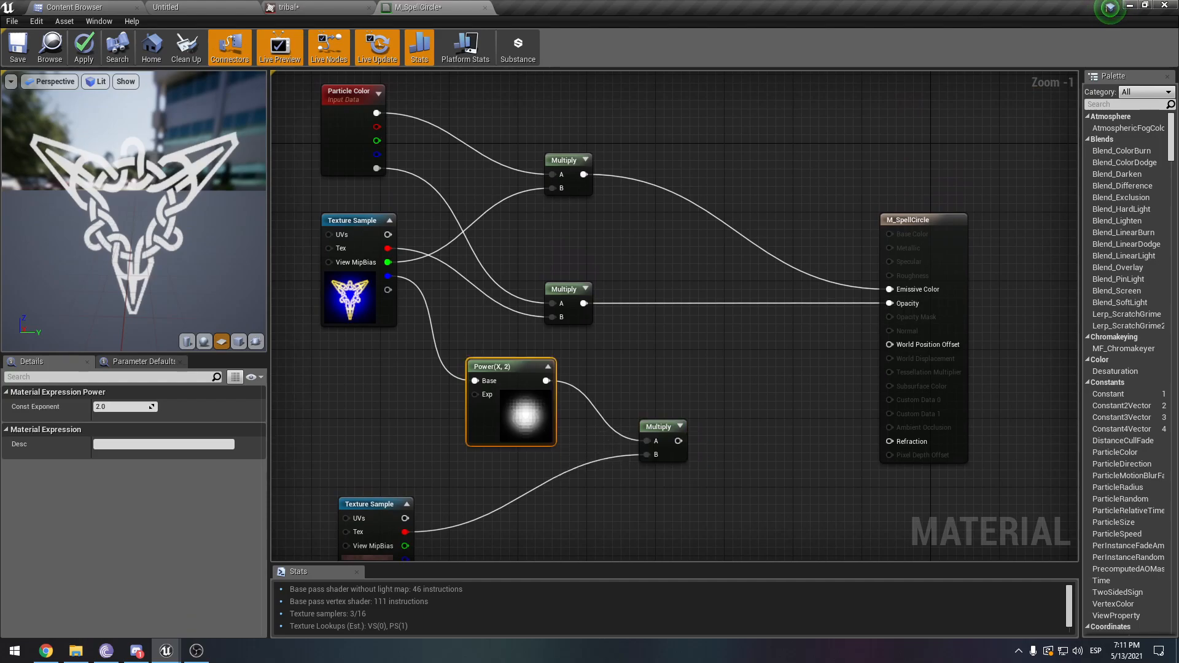
key(m)
click(742, 339)
drag(678, 441, 582, 179)
drag(779, 359, 738, 217)
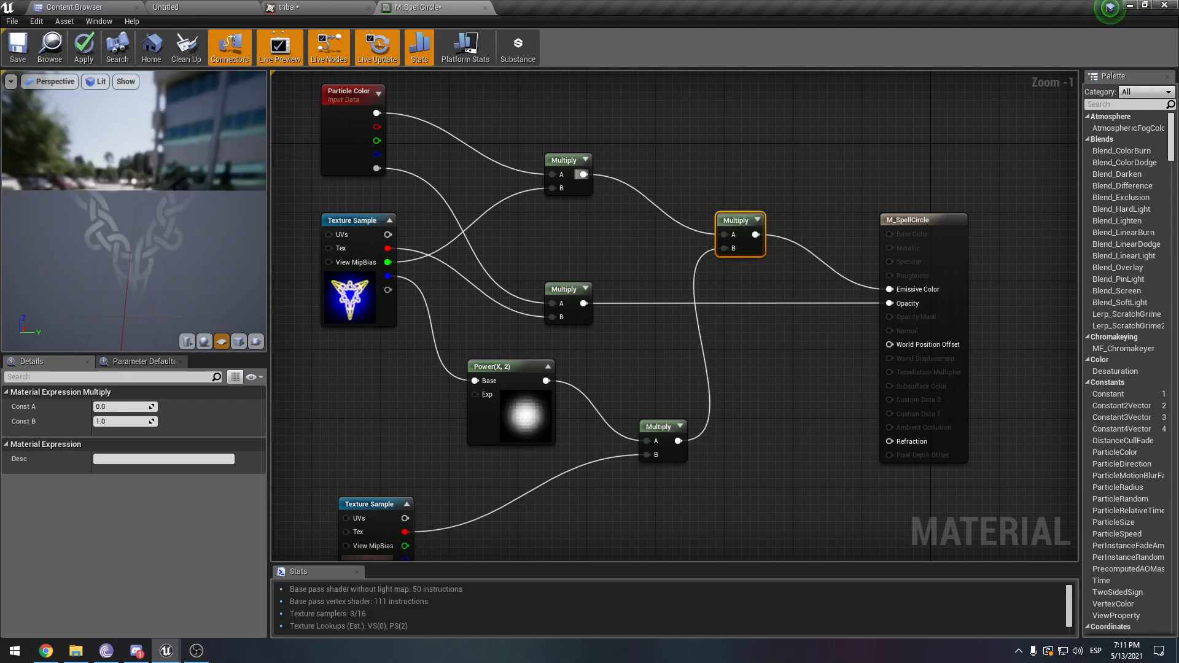
- Add a scalar parameter named Opacity and connect it to the Power node's Exp input
right_drag(641, 340, 710, 376)
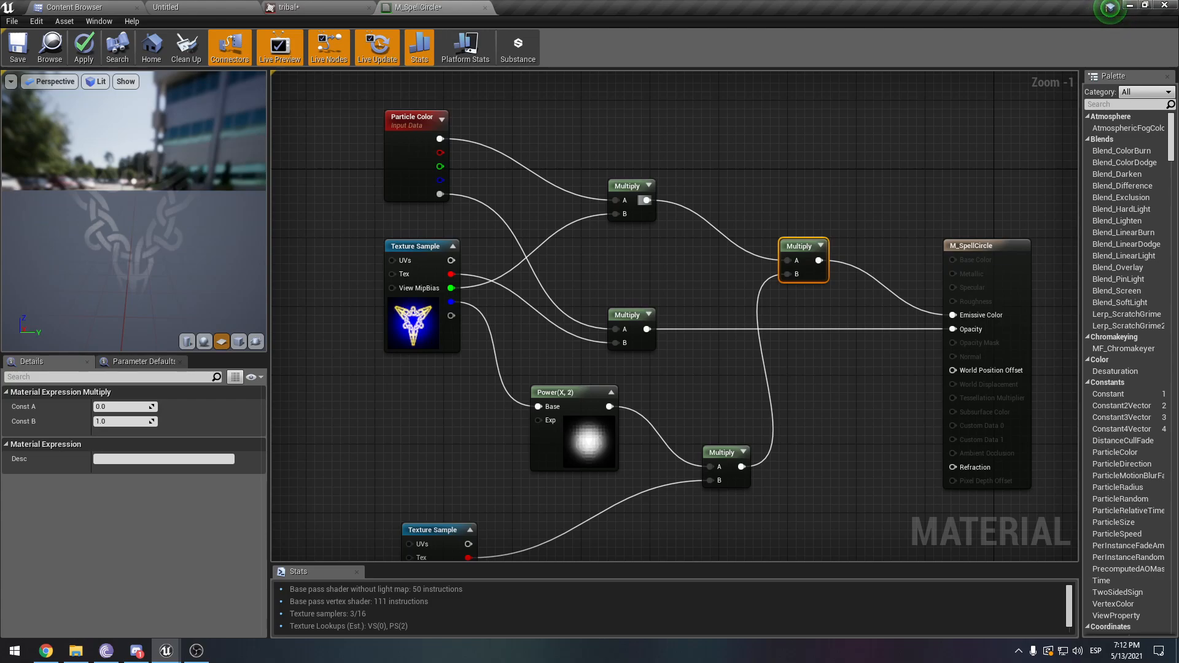
click(580, 430)
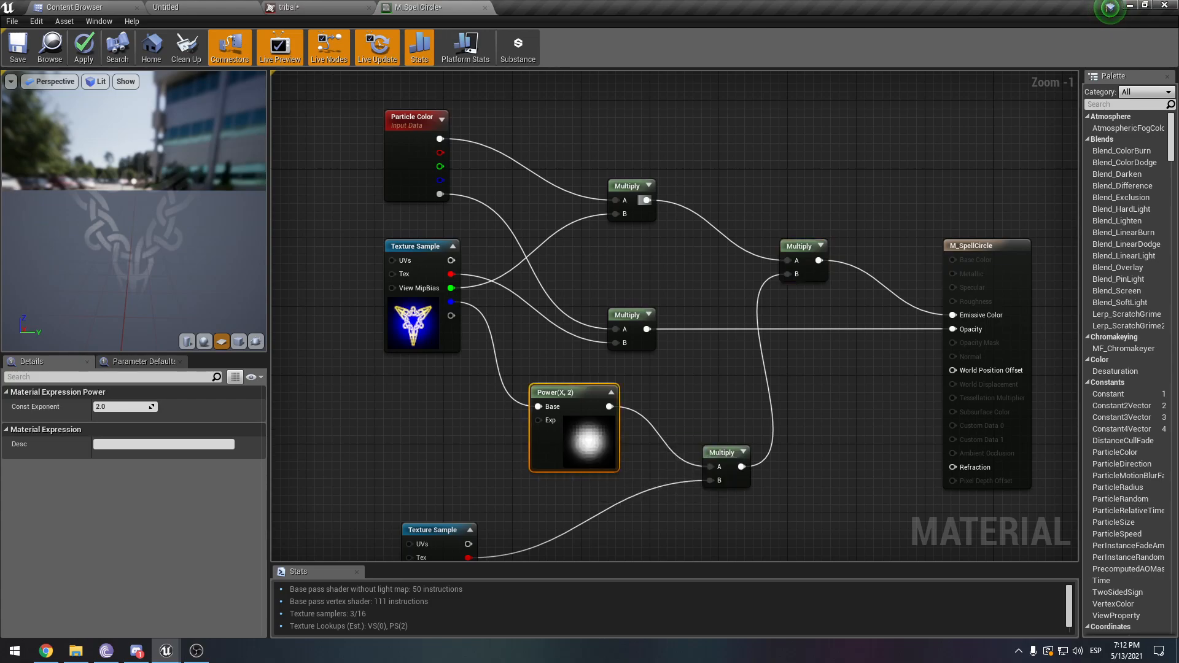
right_drag(675, 381, 710, 392)
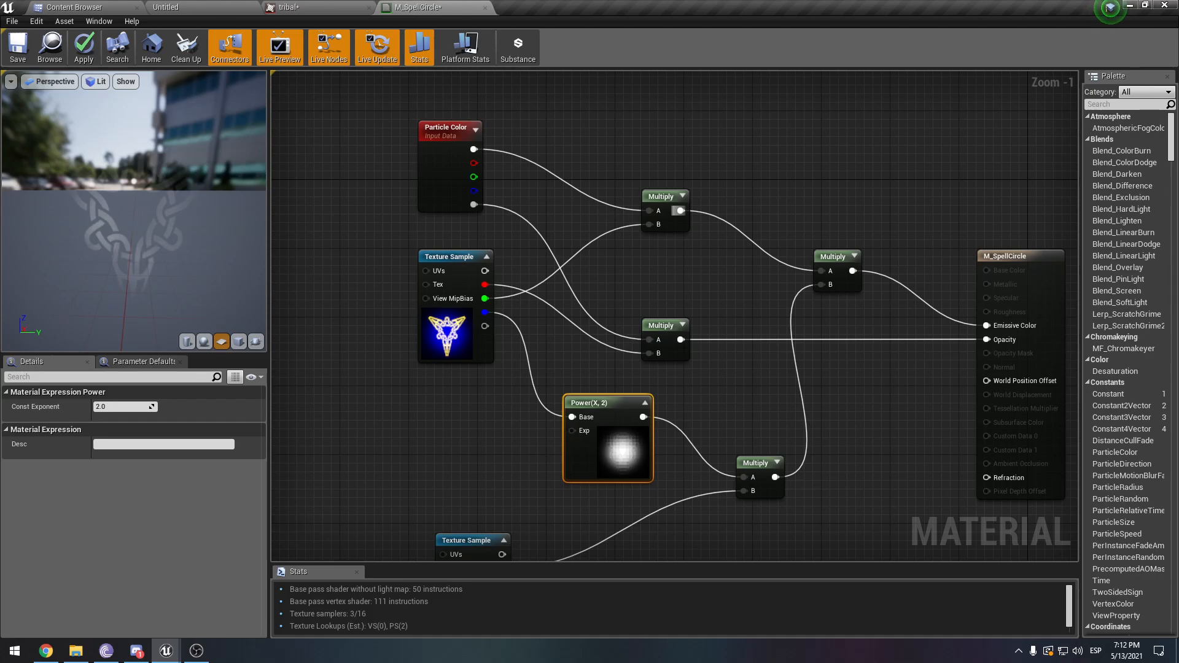
click(472, 437)
text(Opacity)
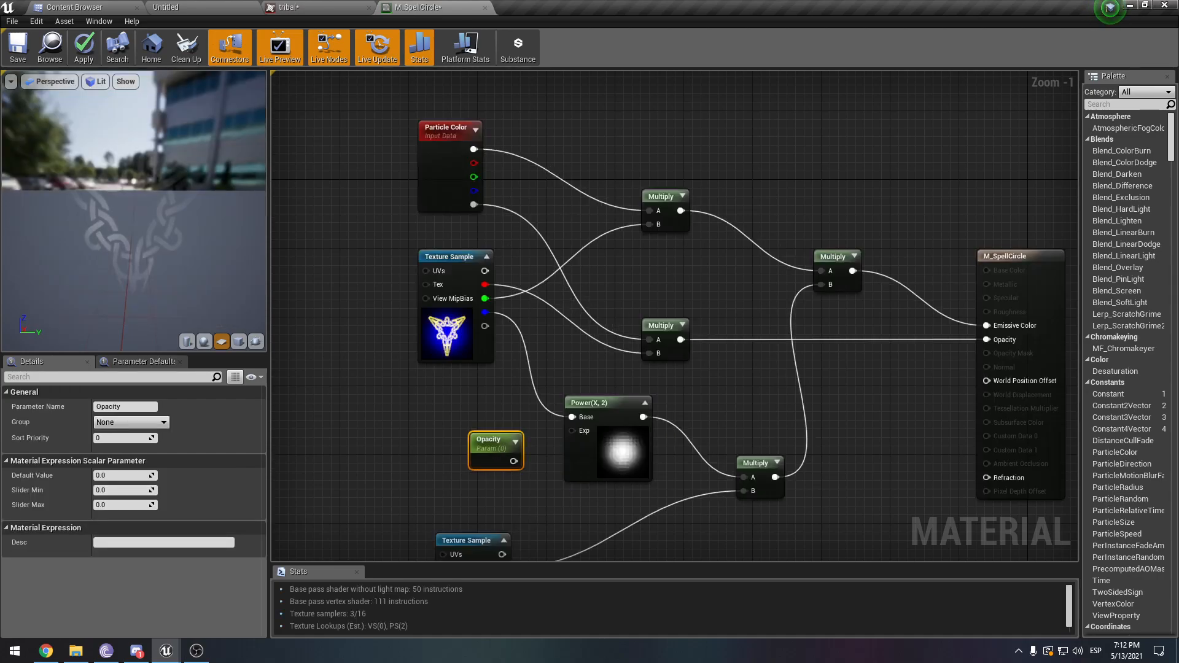
drag(514, 461, 572, 431)
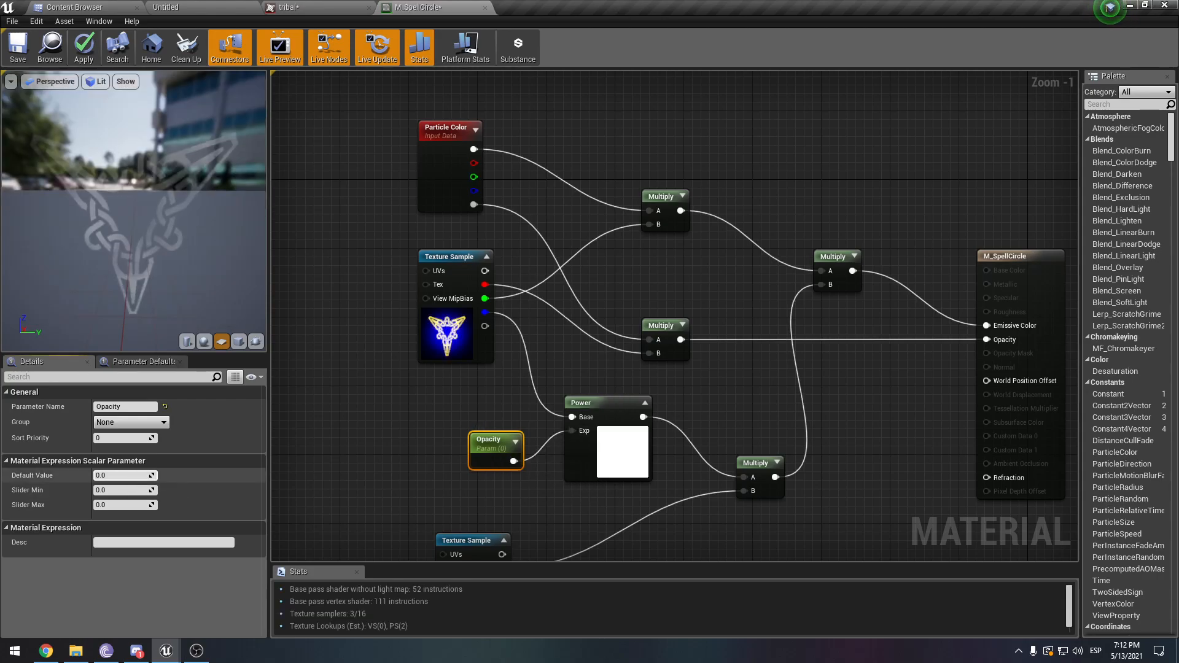
- Set the Opacity parameter's default value to 1 and apply the material changes
click(131, 475)
text(1)
key(Tab)
click(84, 48)
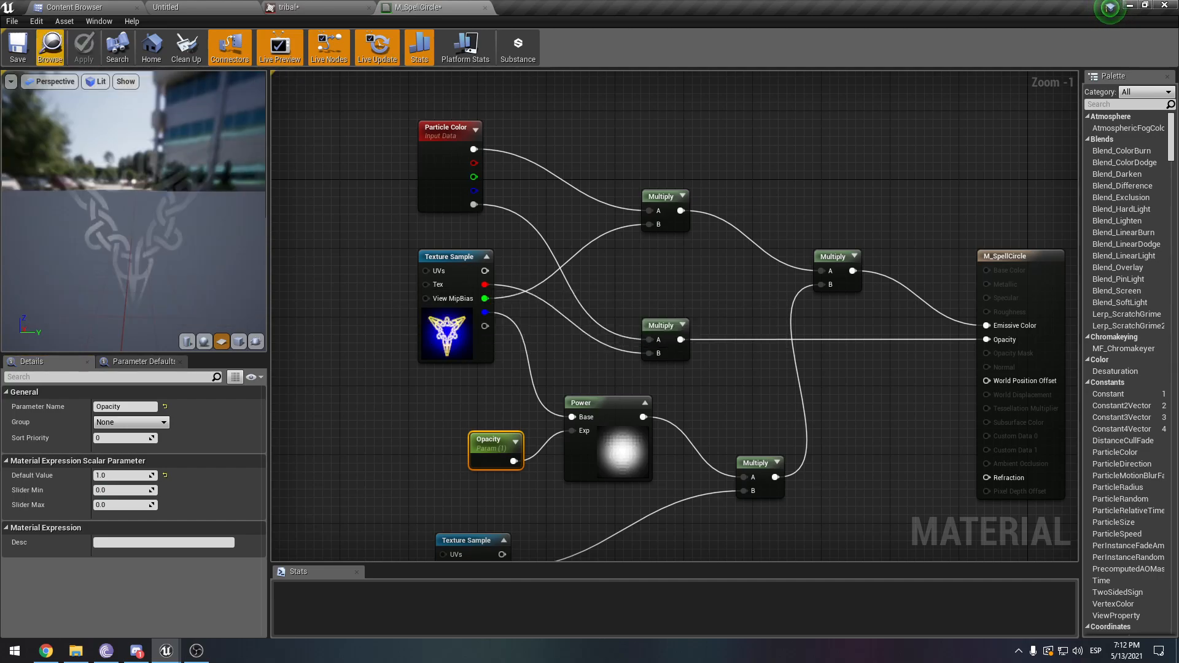
- Locate the material in the Content Browser and delete the existing M_SpellCircle_Inst asset
click(49, 48)
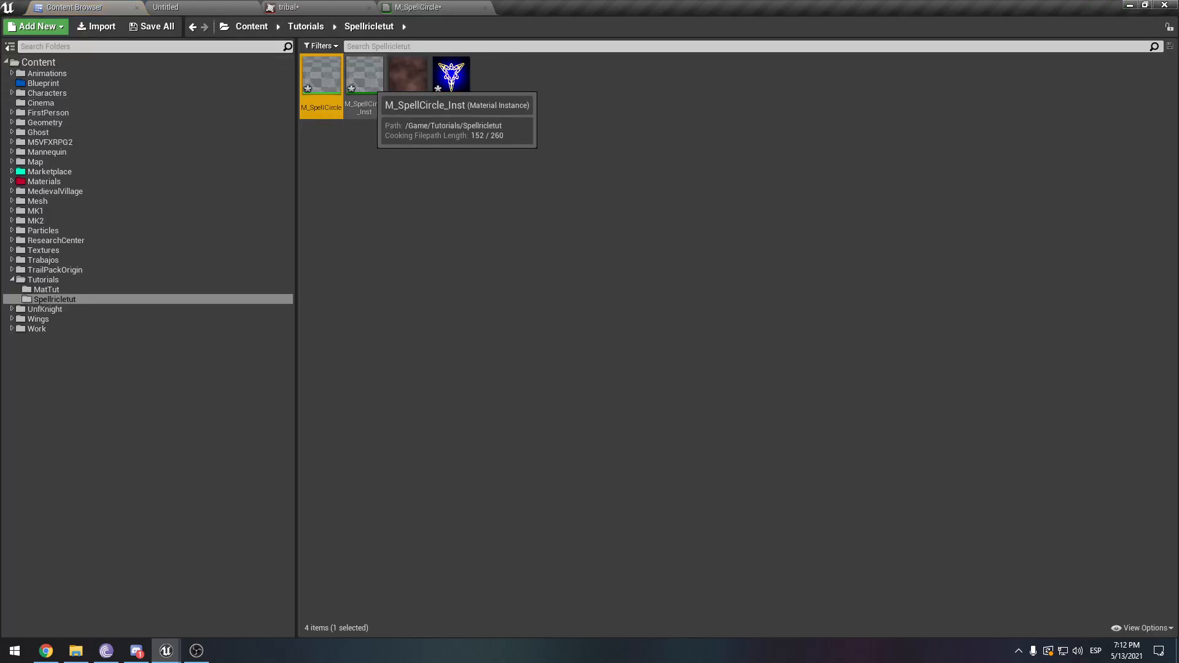
click(365, 76)
key(Delete)
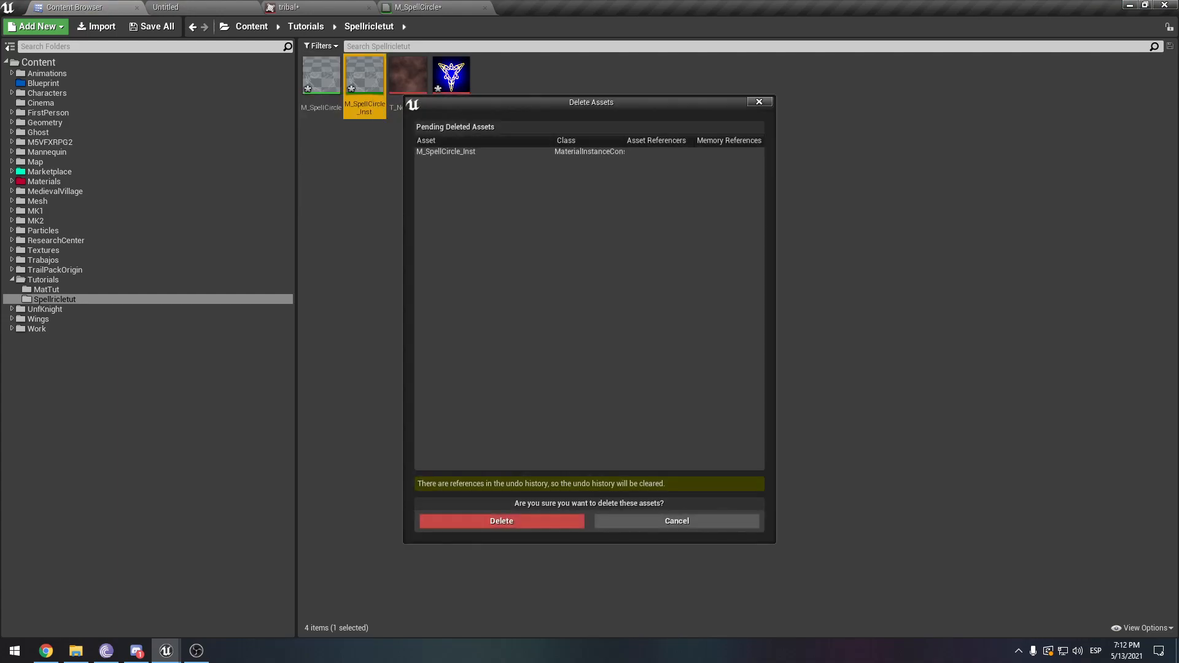
click(553, 519)
- Create a new material instance from M_SpellCircle, keeping the default name M_SpellCircle_Inst
right_click(321, 79)
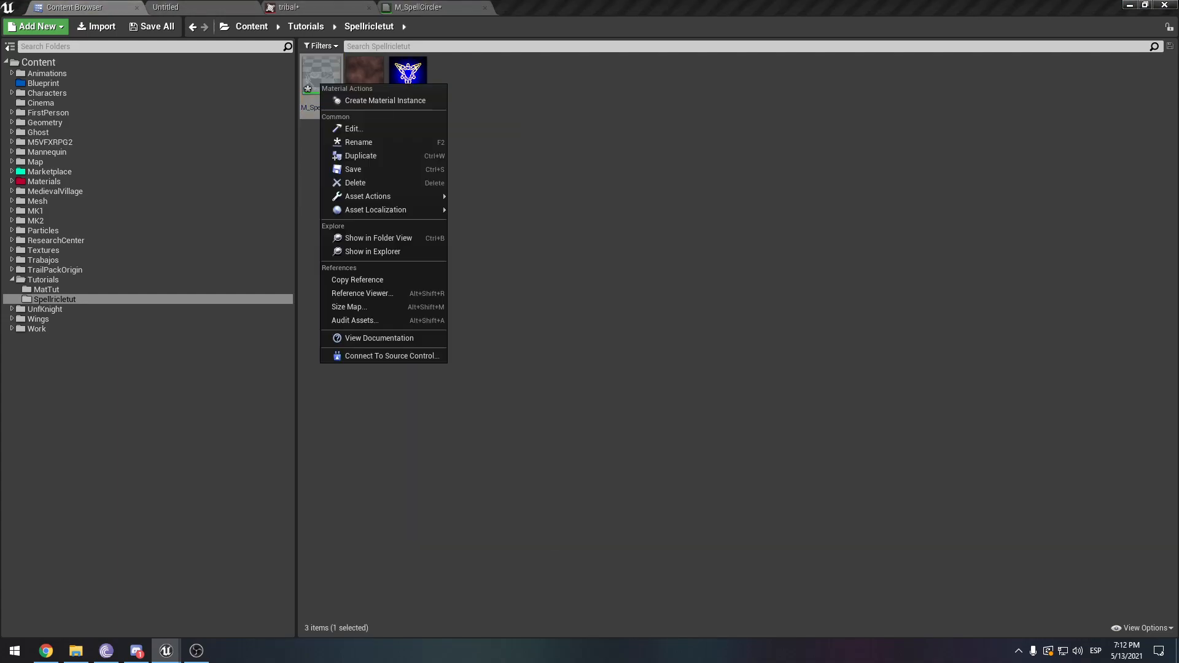
click(356, 98)
key(Return)
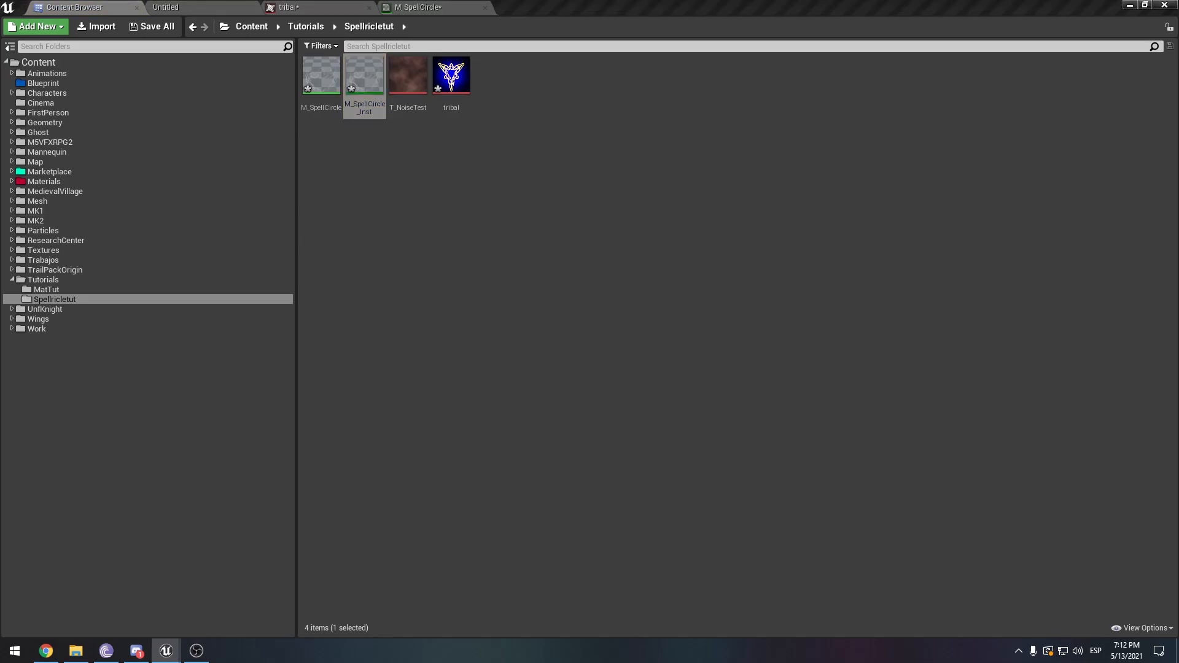
- Open M_SpellCircle_Inst, enable its Opacity parameter override, and try different values down to about 0.05 on the preview
double_click(365, 78)
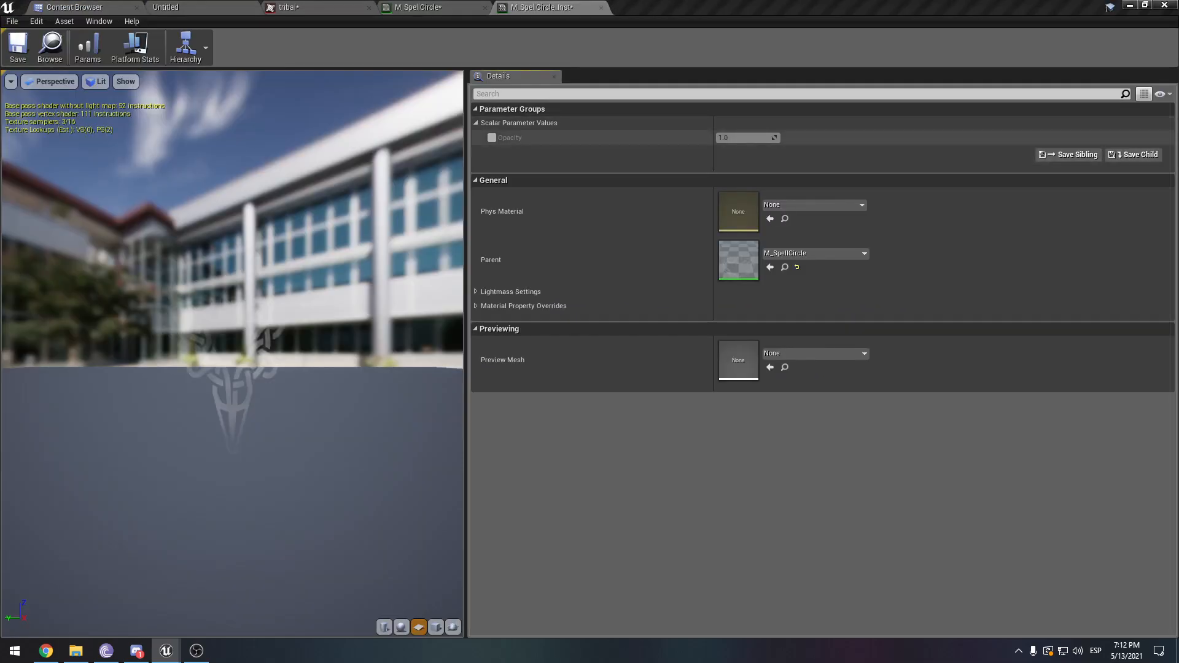
click(491, 138)
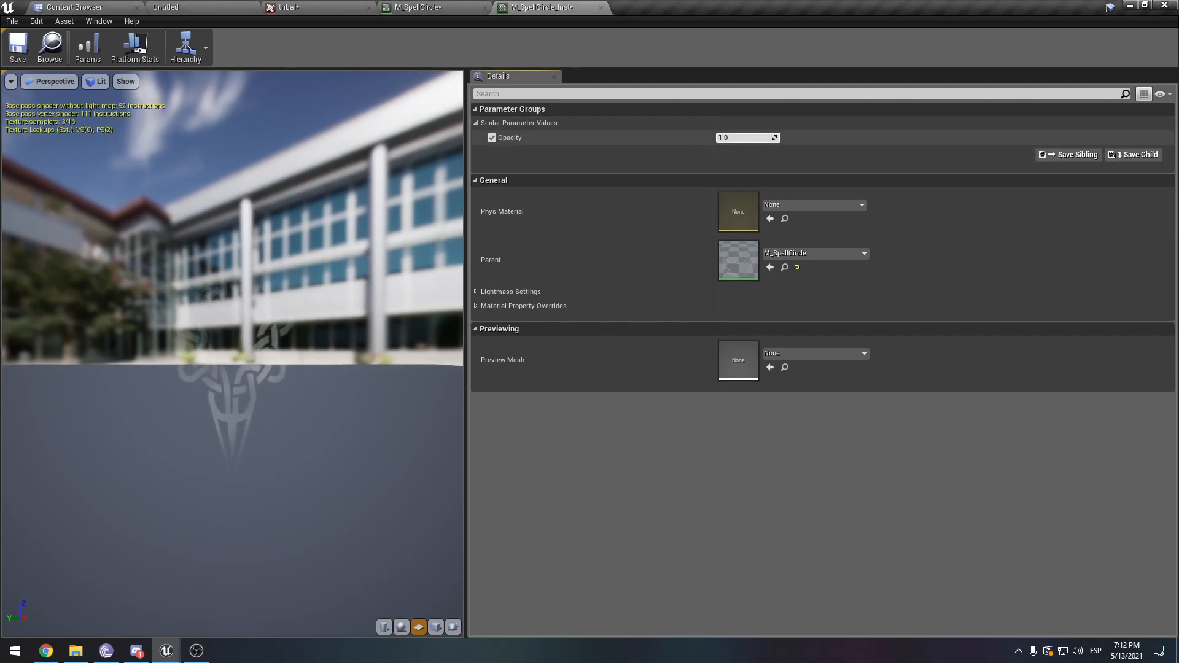
mouse_move(747, 138)
mouse_down()
mouse_move(736, 138)
mouse_move(761, 138)
mouse_up()
drag(245, 307, 245, 381)
drag(747, 138, 743, 138)
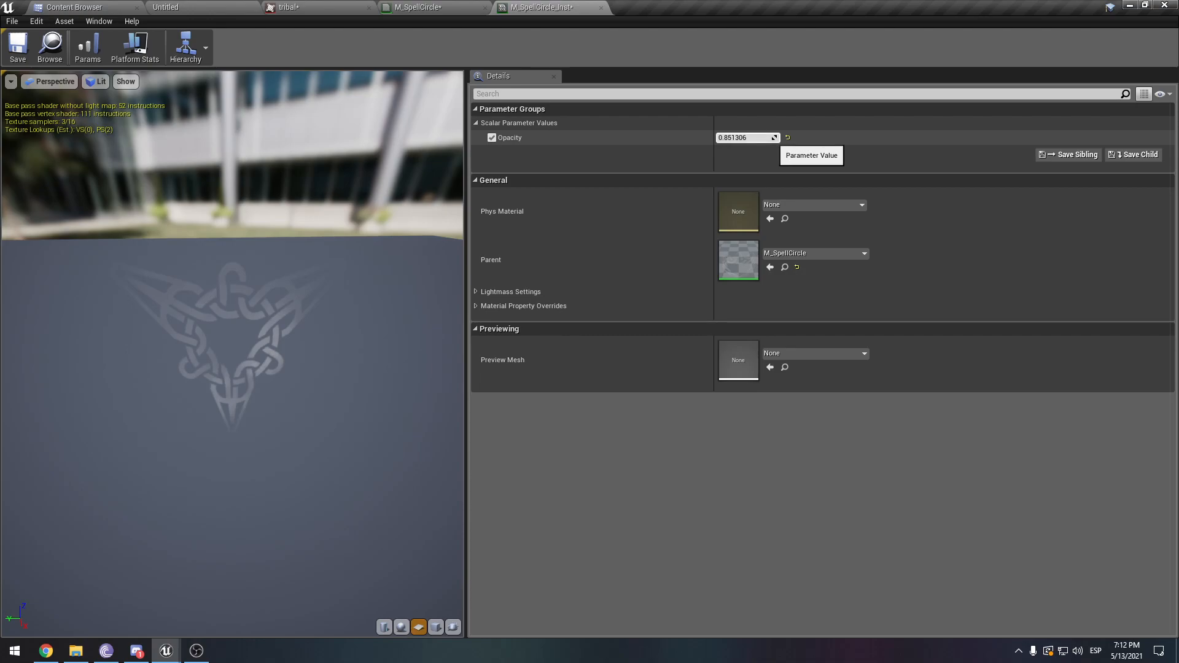
mouse_move(747, 138)
mouse_down()
mouse_move(774, 138)
mouse_move(736, 138)
mouse_move(757, 137)
mouse_up()
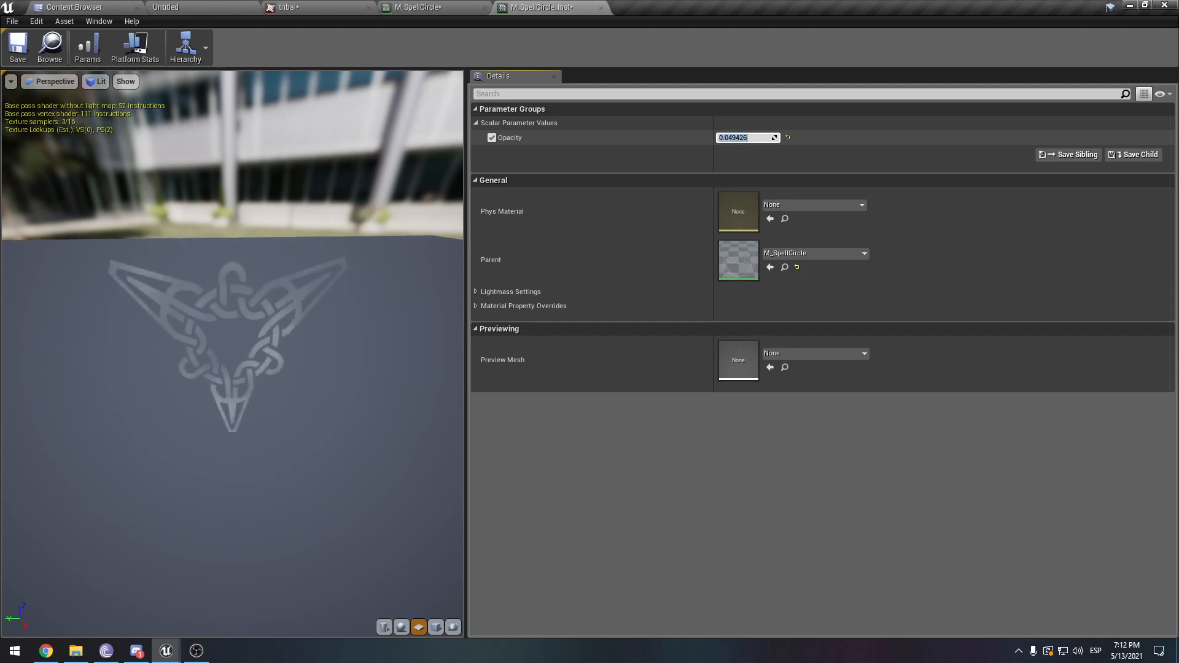
- Set the material instance's Opacity parameter to 1
drag(295, 331, 301, 336)
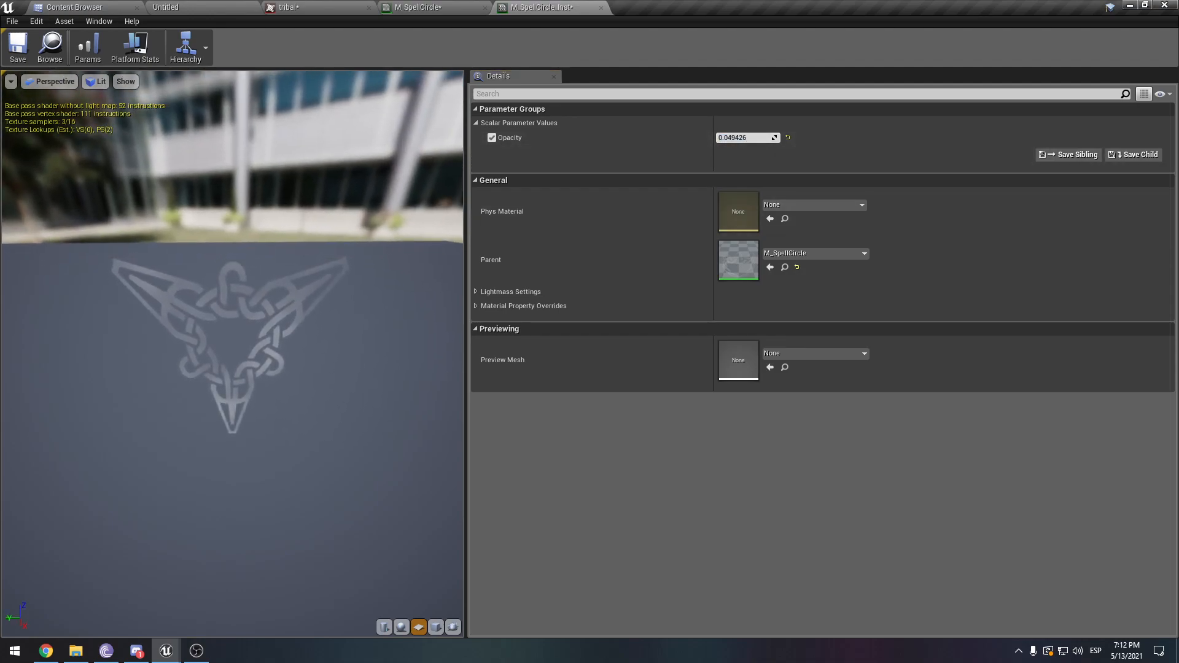
click(745, 137)
text(1)
key(Return)
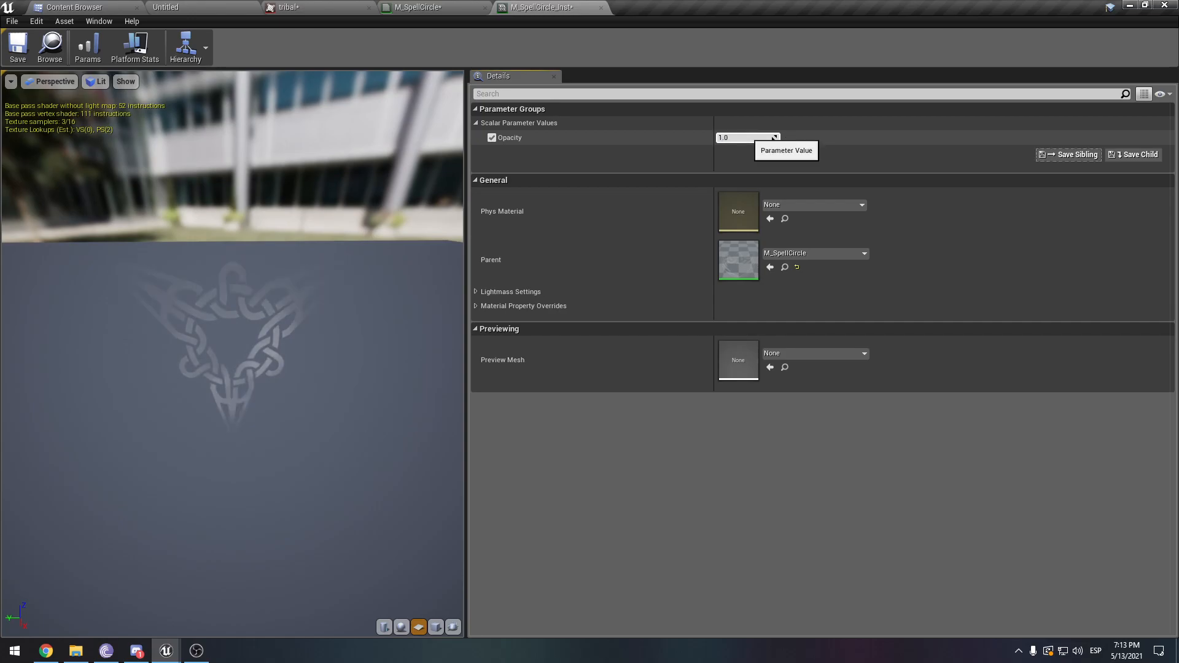
- In the M_SpellCircle graph, add a Panner node and connect it to the UVs input of the T_NoiseTest Texture Sample
click(420, 7)
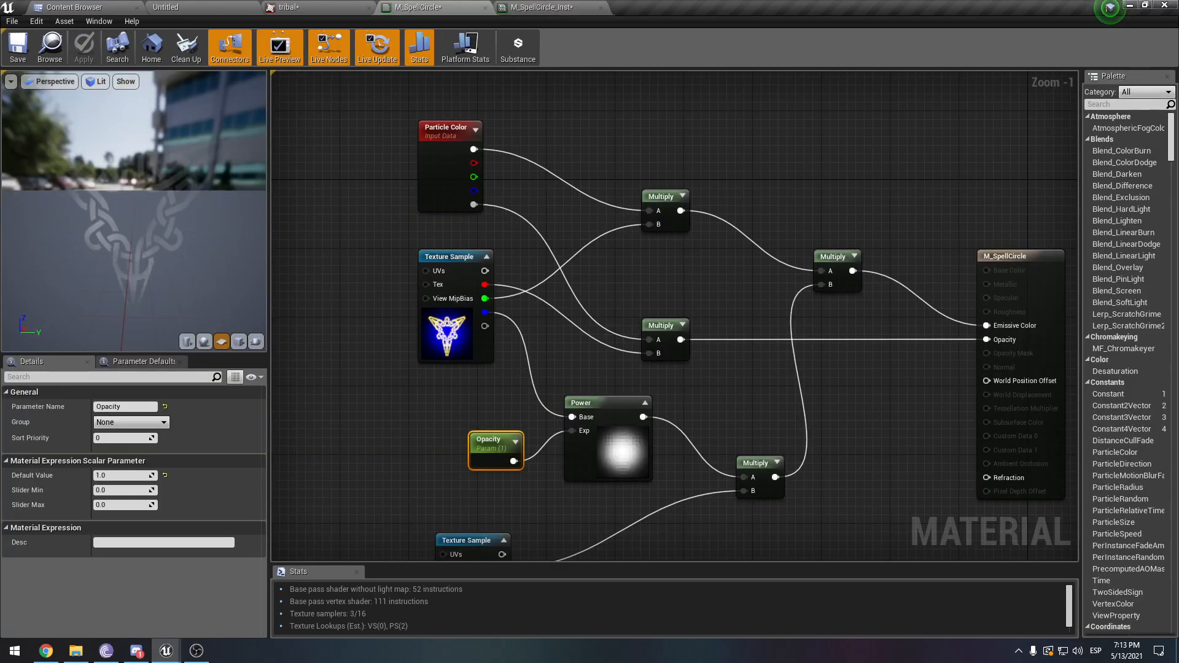
right_drag(401, 389, 376, 268)
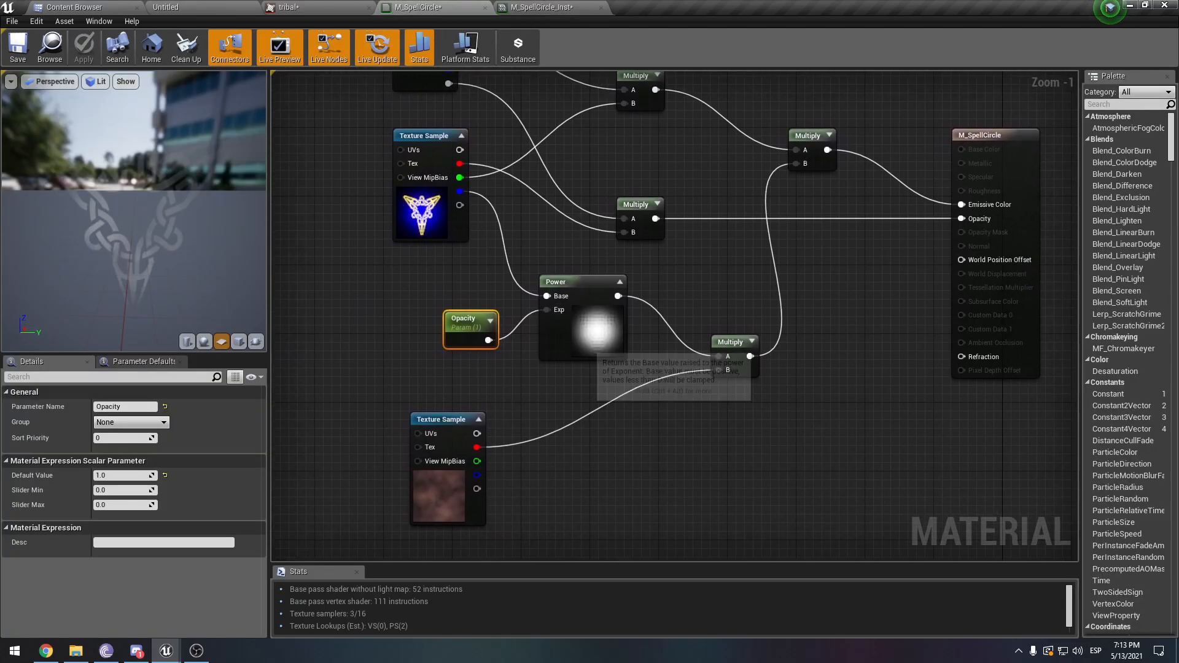
click(437, 500)
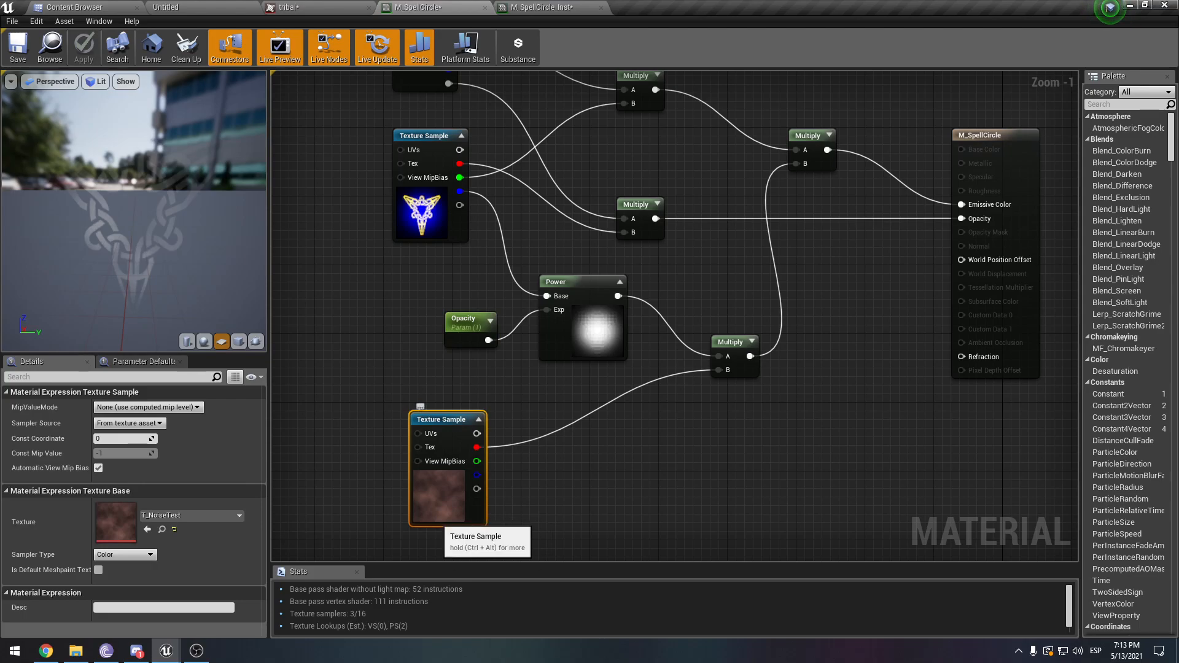
right_drag(608, 481, 668, 483)
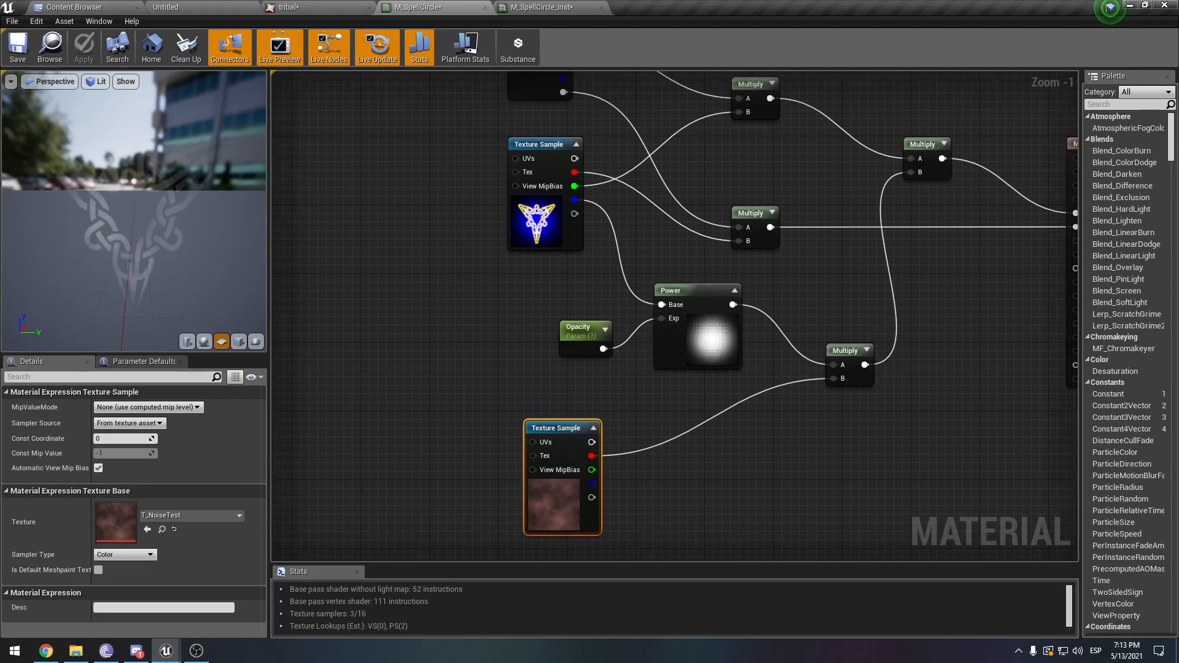
right_click(380, 164)
click(370, 178)
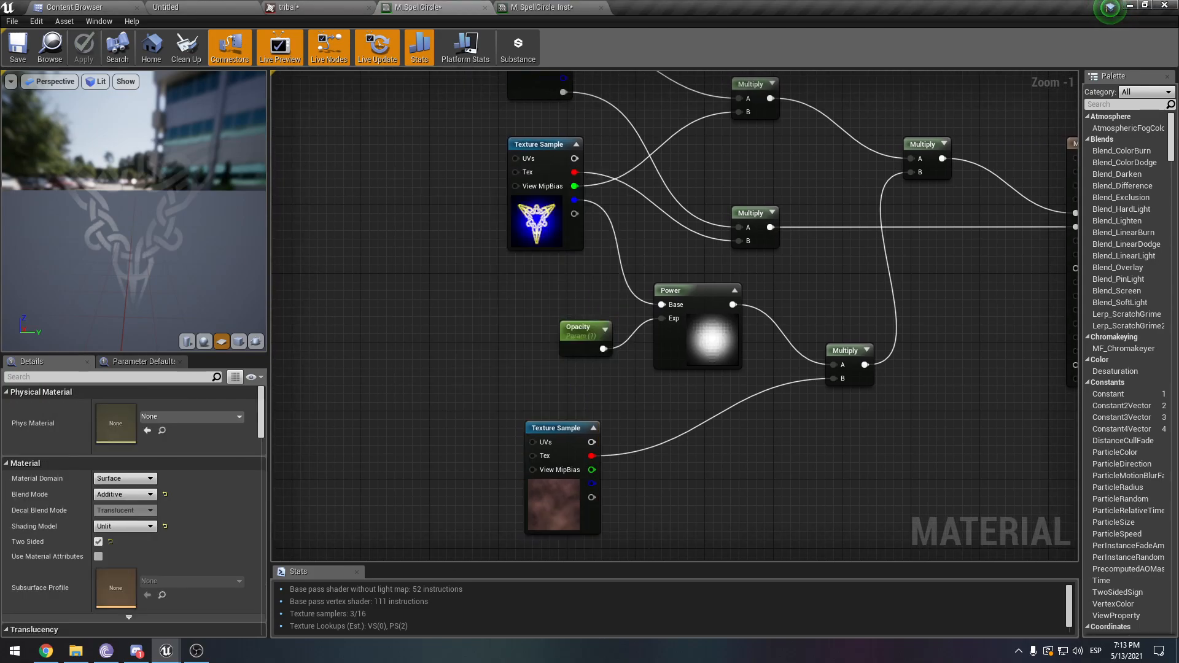
drag(406, 441, 434, 440)
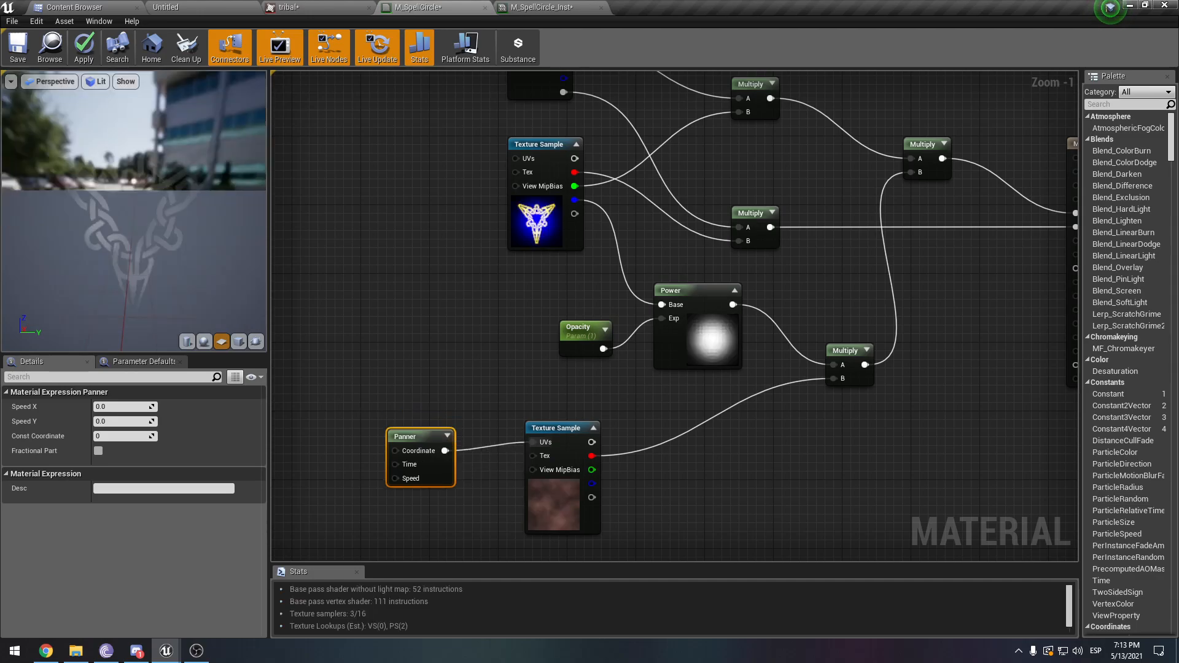
- Add a TextureCoordinate node, connect it to the Panner's Coordinate input, and move it closer to the Panner
click(330, 442)
right_click(324, 443)
text(texcoord)
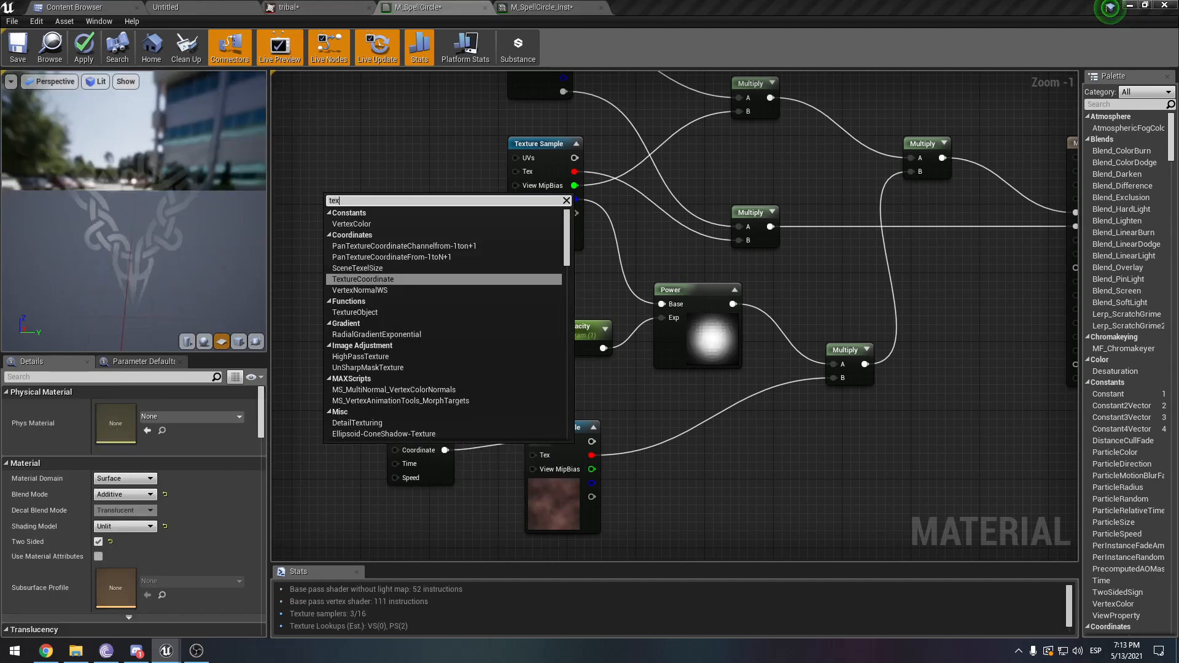
key(Return)
drag(352, 455, 396, 451)
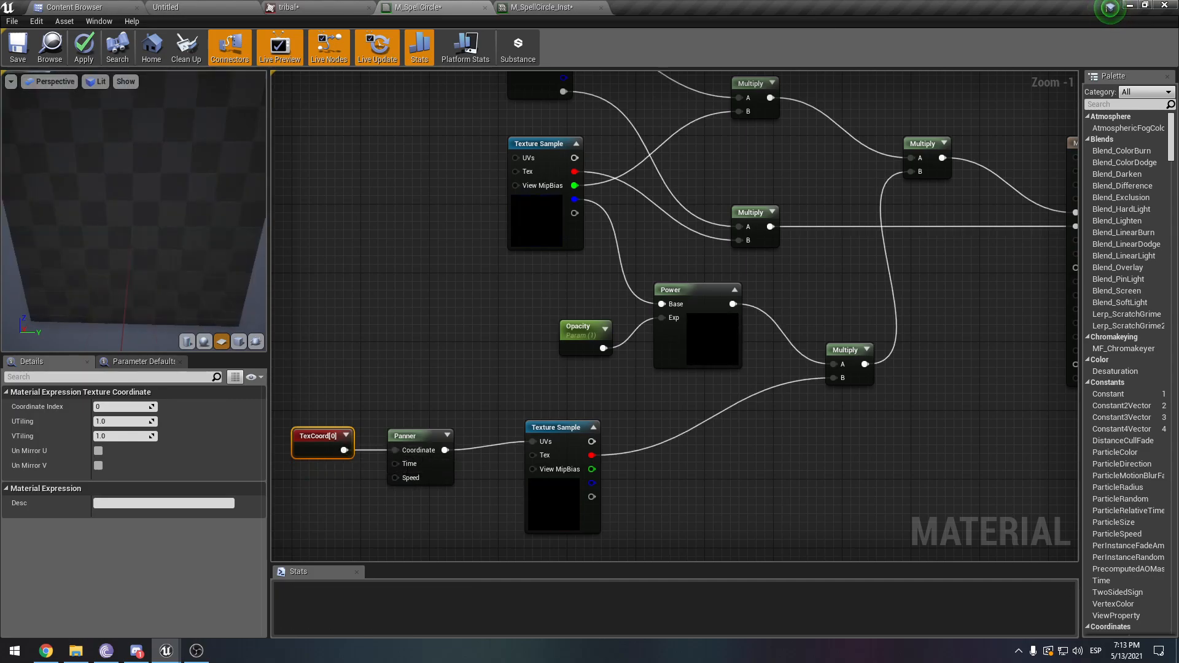
drag(323, 437, 332, 438)
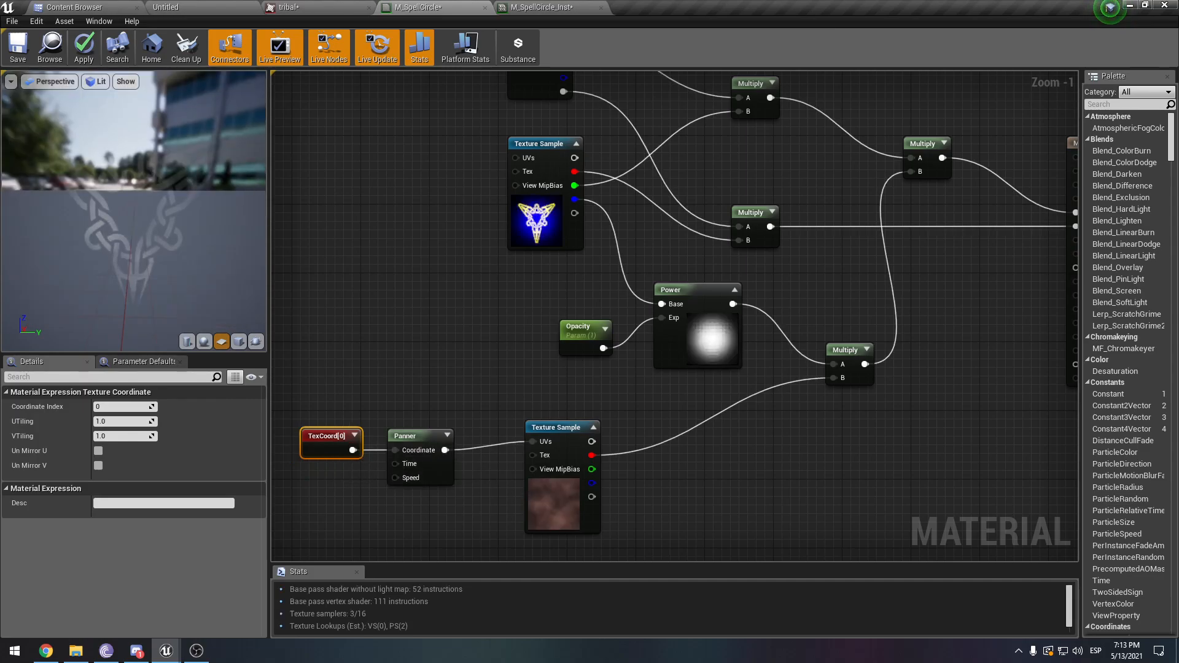
- Set the Panner's Speed X to 0.3 and Speed Y to -0.4, and check the motion in the material preview
click(424, 454)
click(106, 406)
text(.3)
key(Tab)
text(-.4)
key(Return)
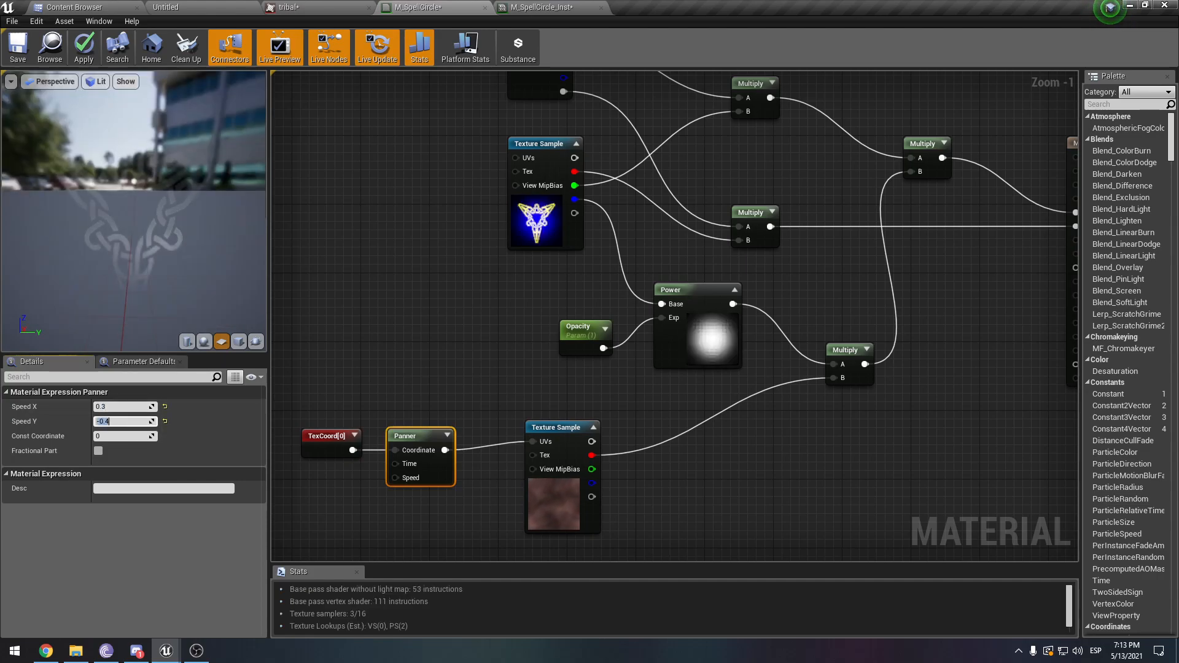
drag(153, 212, 135, 214)
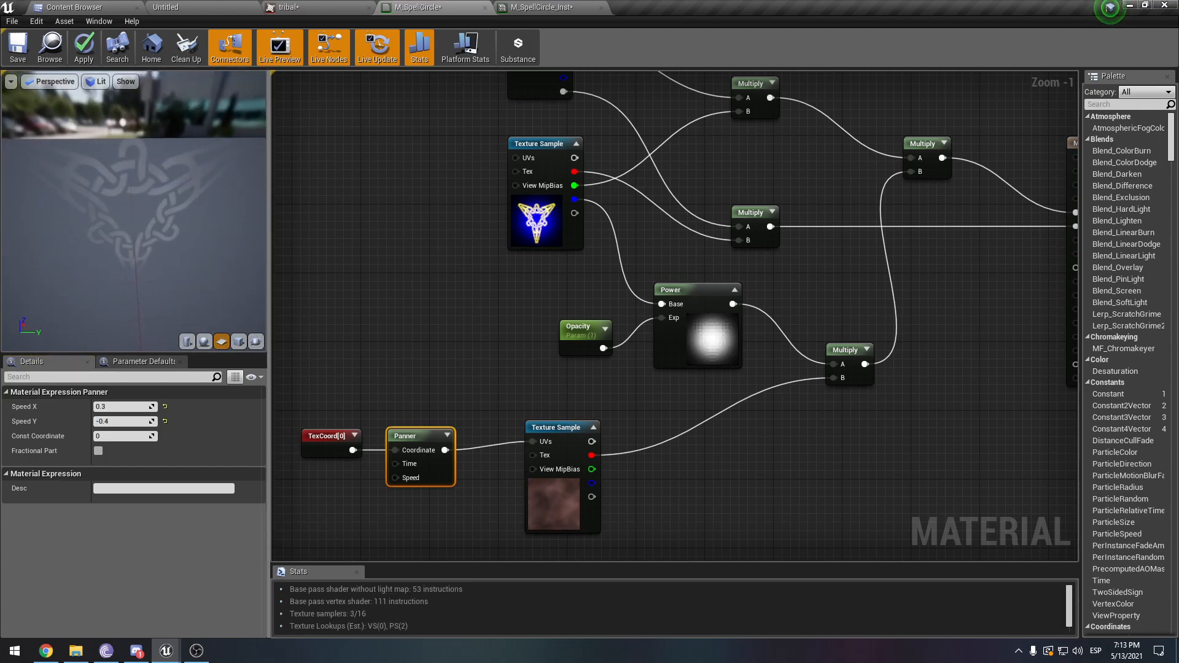
- Set both UTiling and VTiling of the TexCoord node to 2.3
click(329, 443)
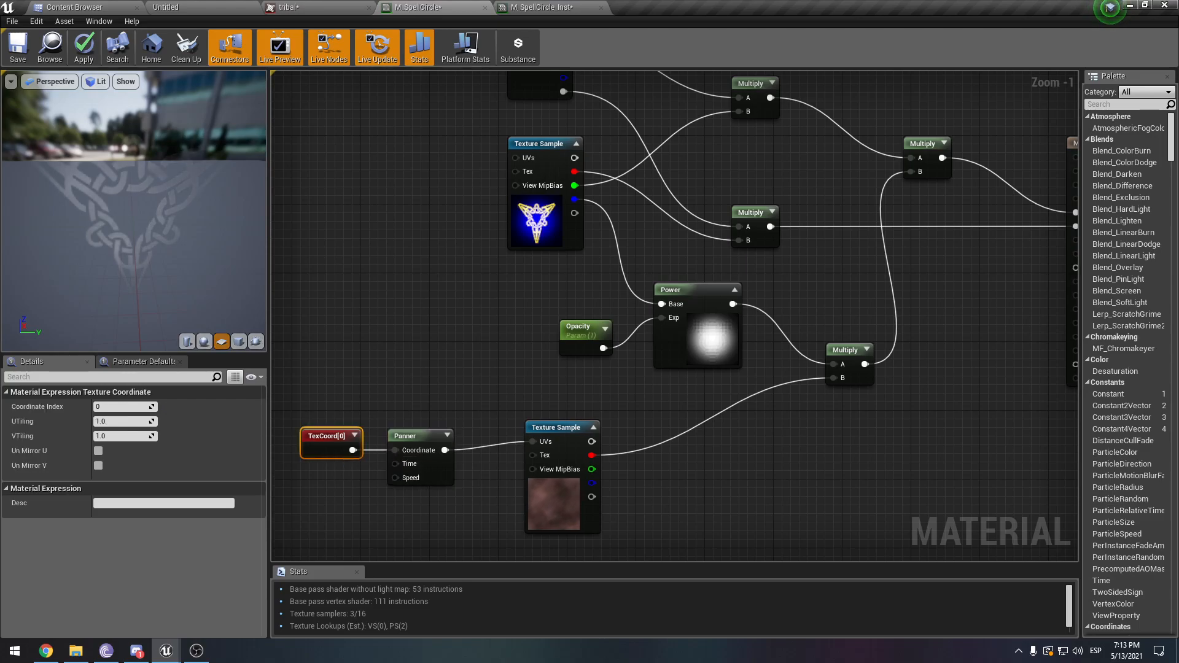
click(556, 519)
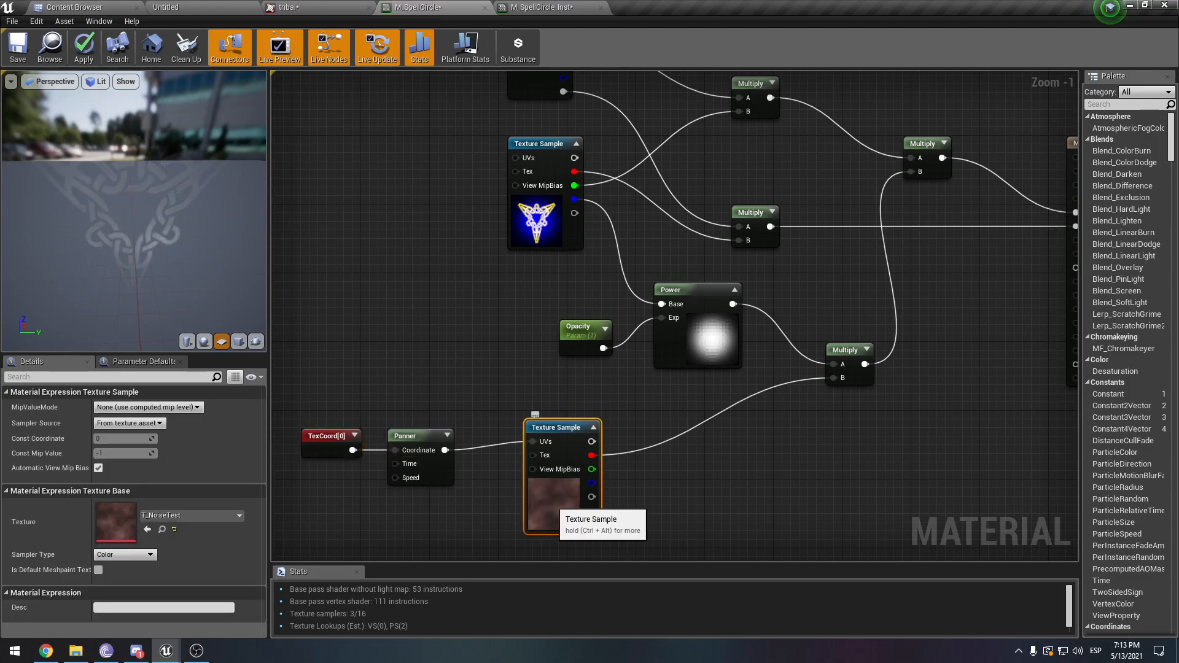
click(332, 443)
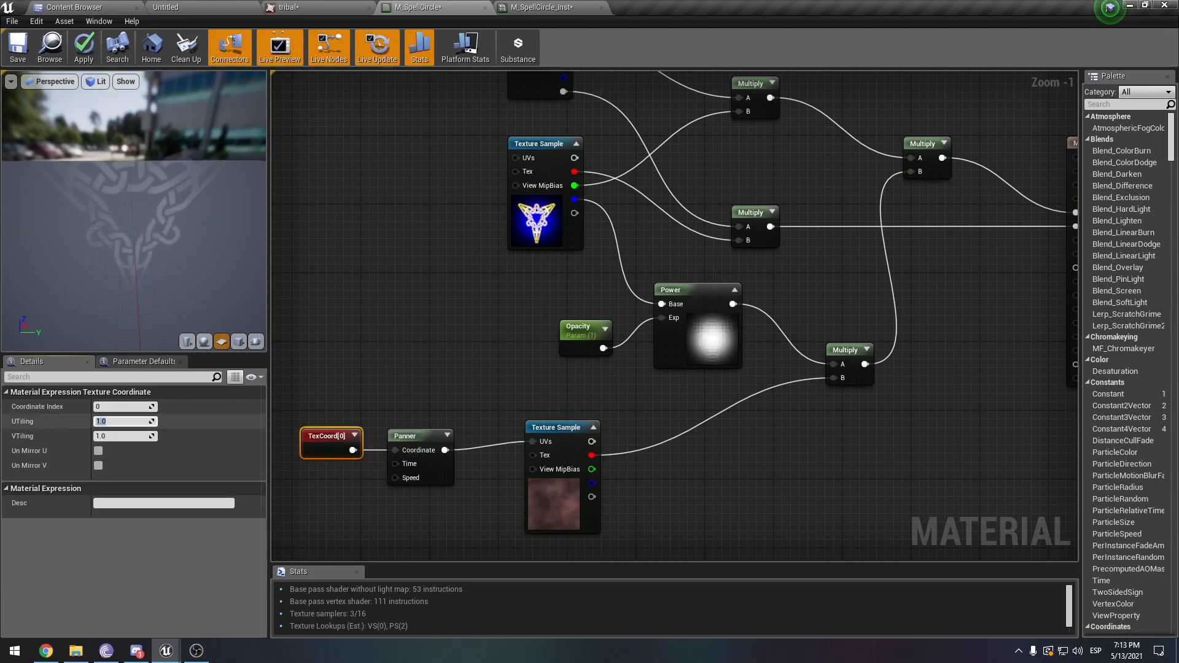
key(Tab)
text(2.3)
key(Return)
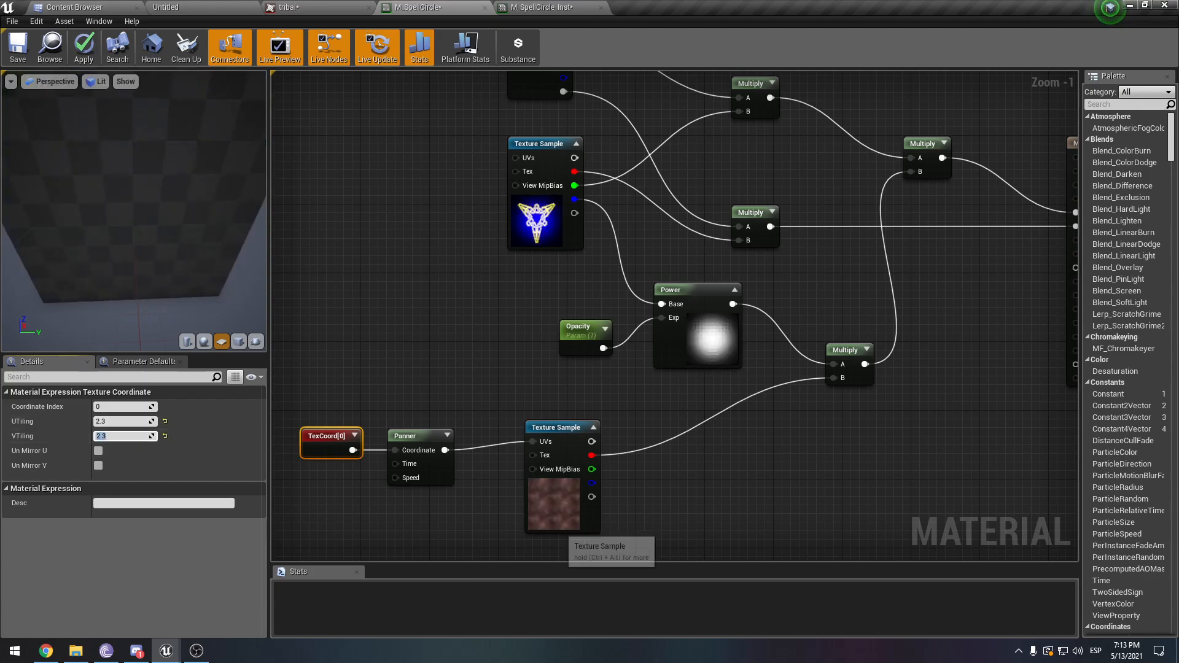
- Expand the preview of the Multiply node that combines Power and noise, and inspect the effect closely in the material preview
click(550, 513)
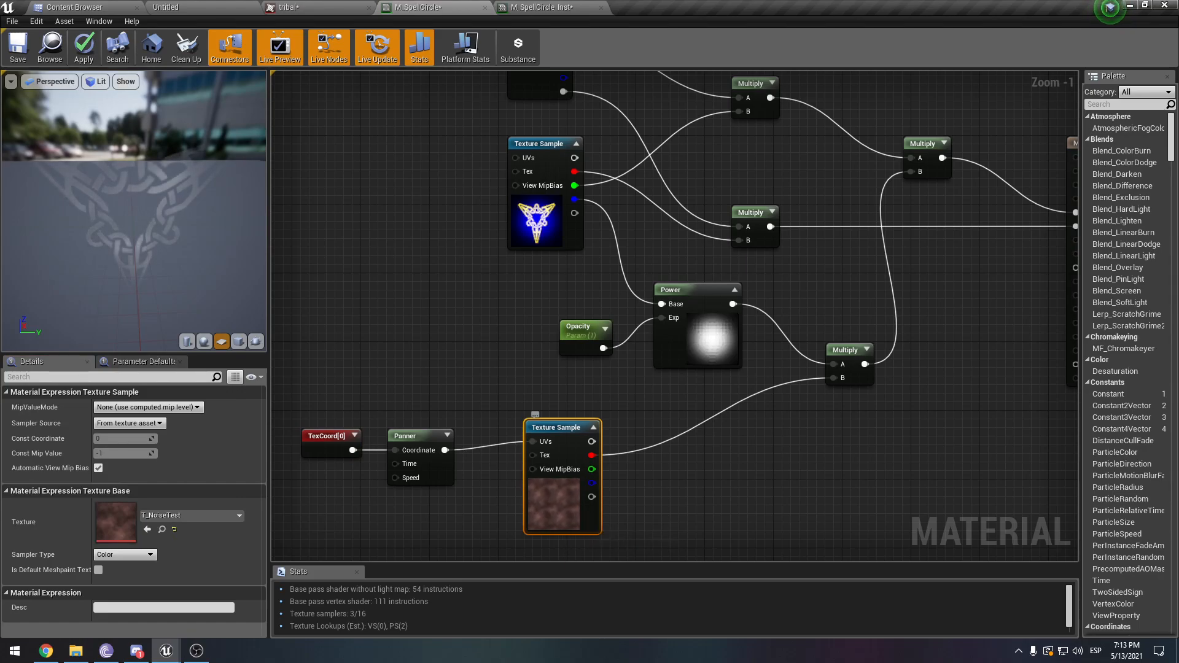
click(856, 351)
click(866, 350)
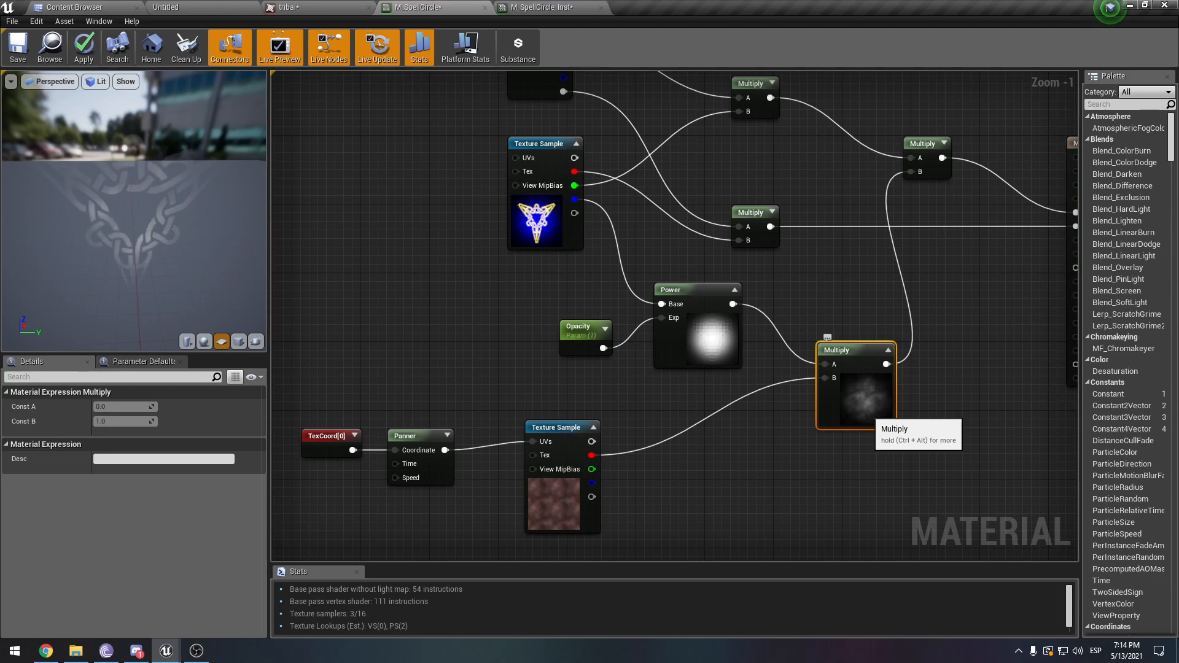
scroll(134, 211, up, 7)
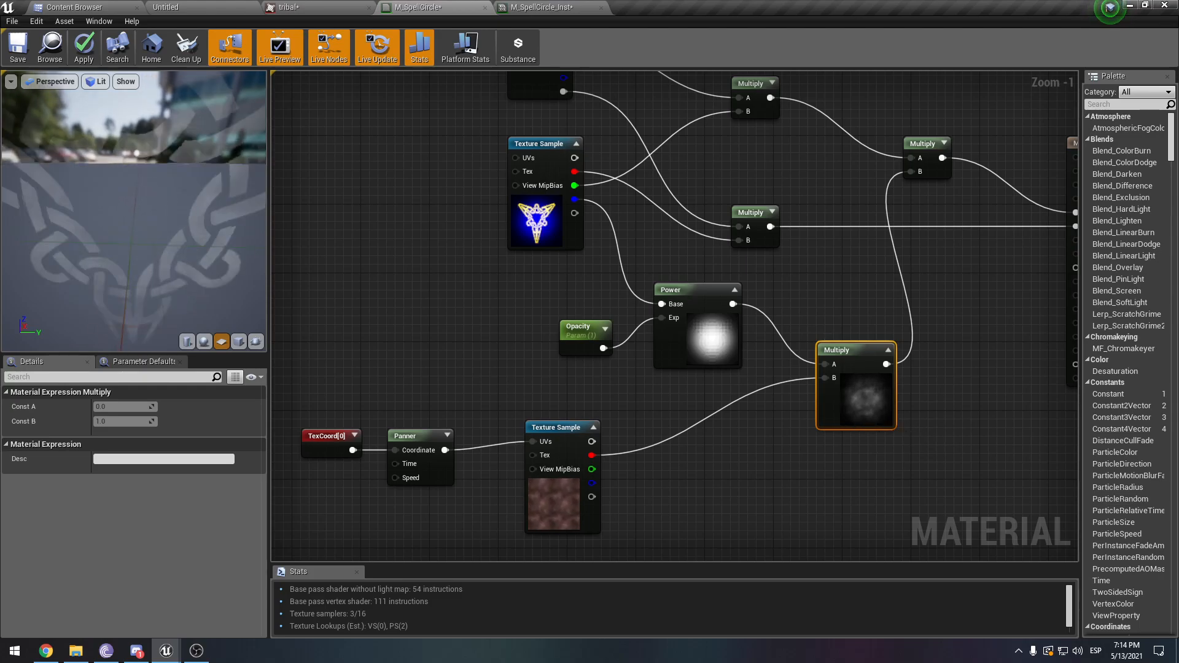
mouse_move(134, 211)
mouse_down()
mouse_move(153, 193)
mouse_move(121, 211)
mouse_up()
scroll(134, 211, down, 5)
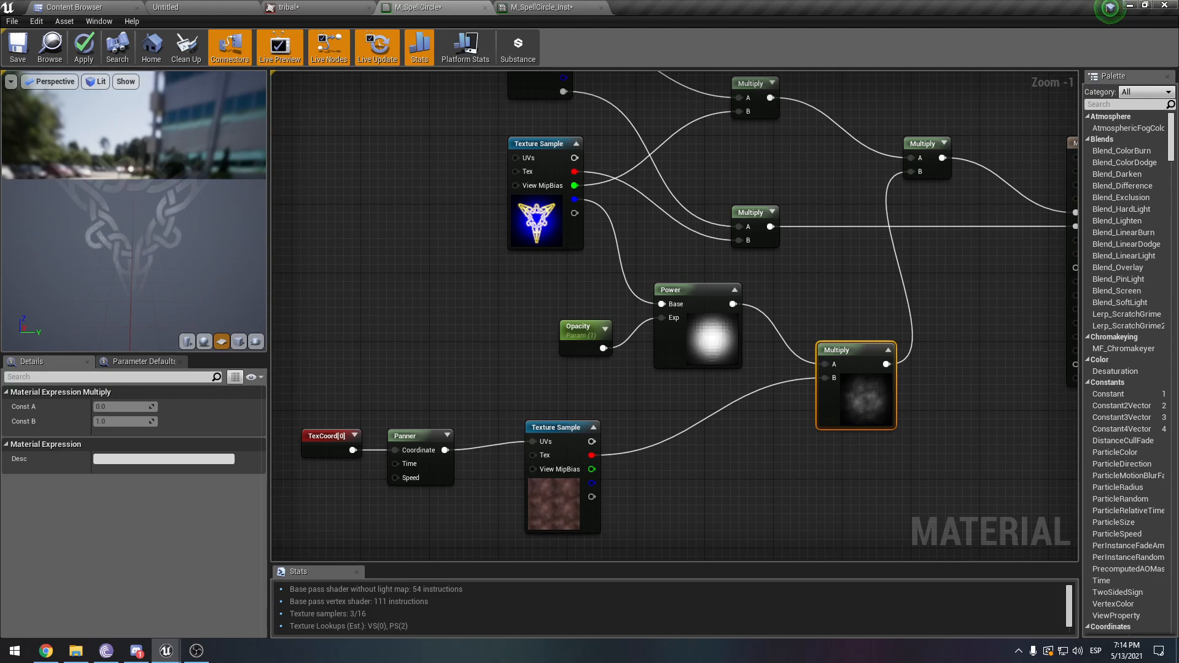
- Insert a new Multiply node between the noise Texture Sample's red output and the B input of the Power-and-noise Multiply
right_drag(421, 306, 404, 335)
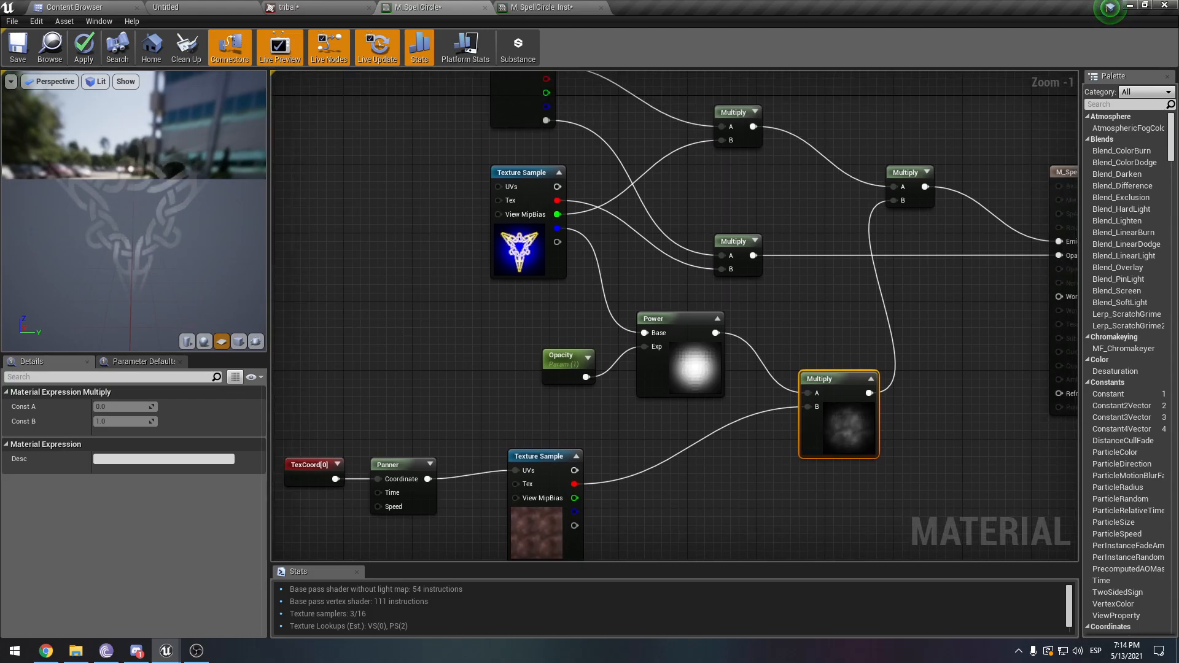
scroll(415, 350, down, 1)
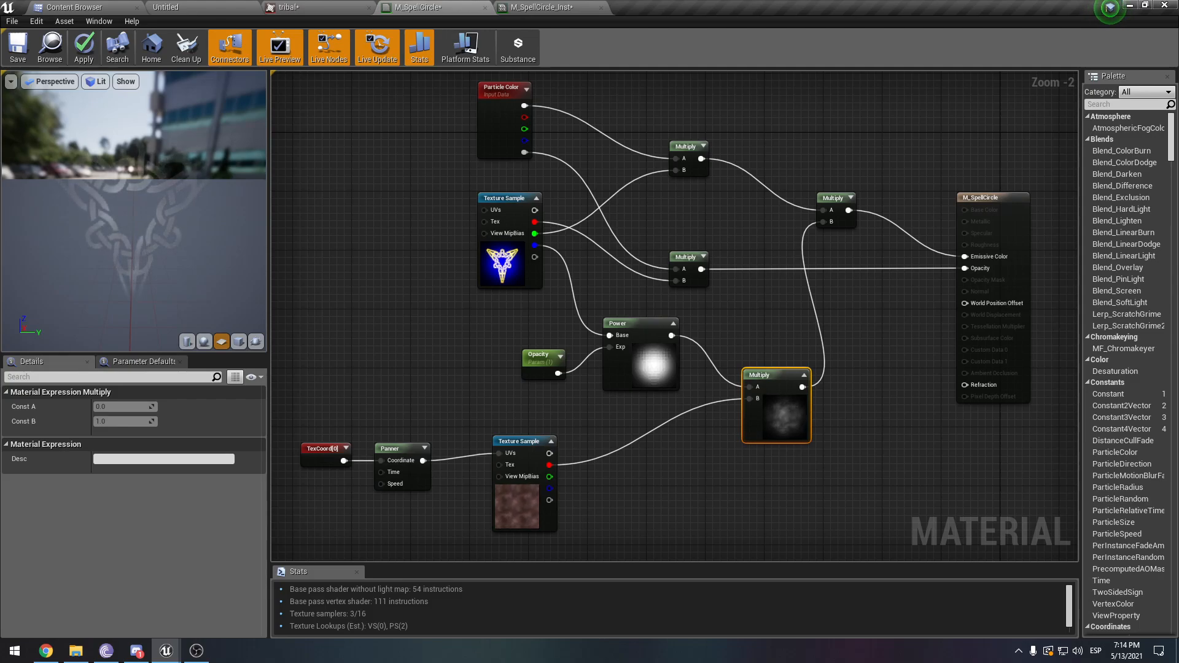
right_drag(657, 473, 605, 436)
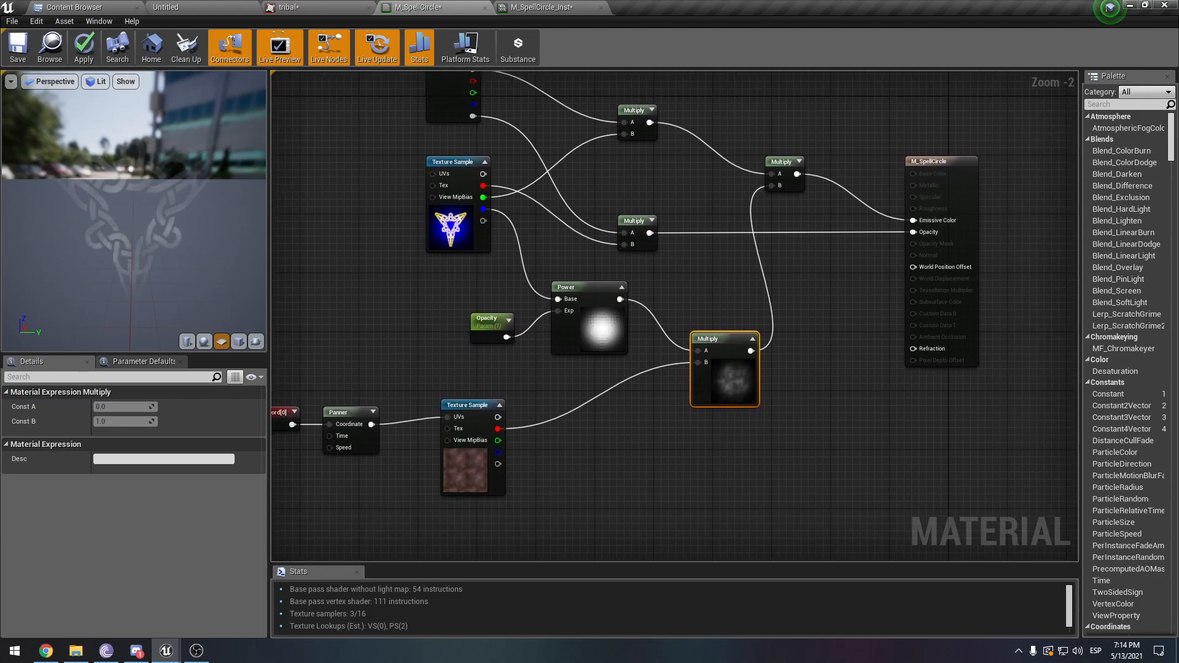
click(605, 436)
key(m)
click(579, 425)
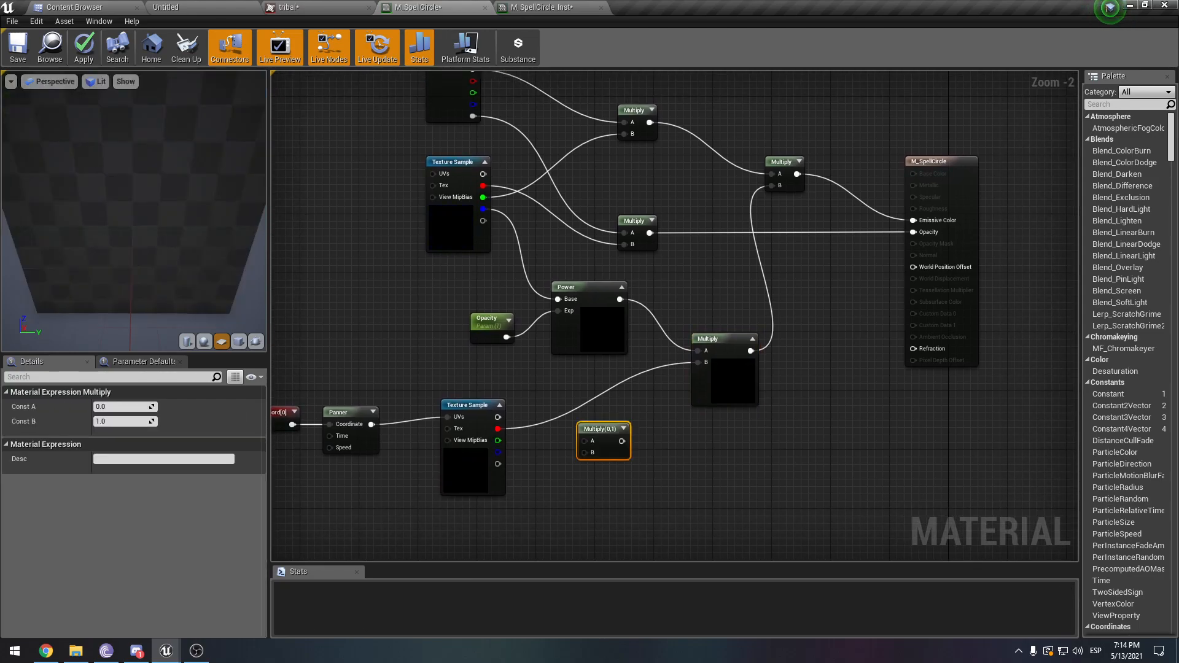
drag(584, 440, 498, 429)
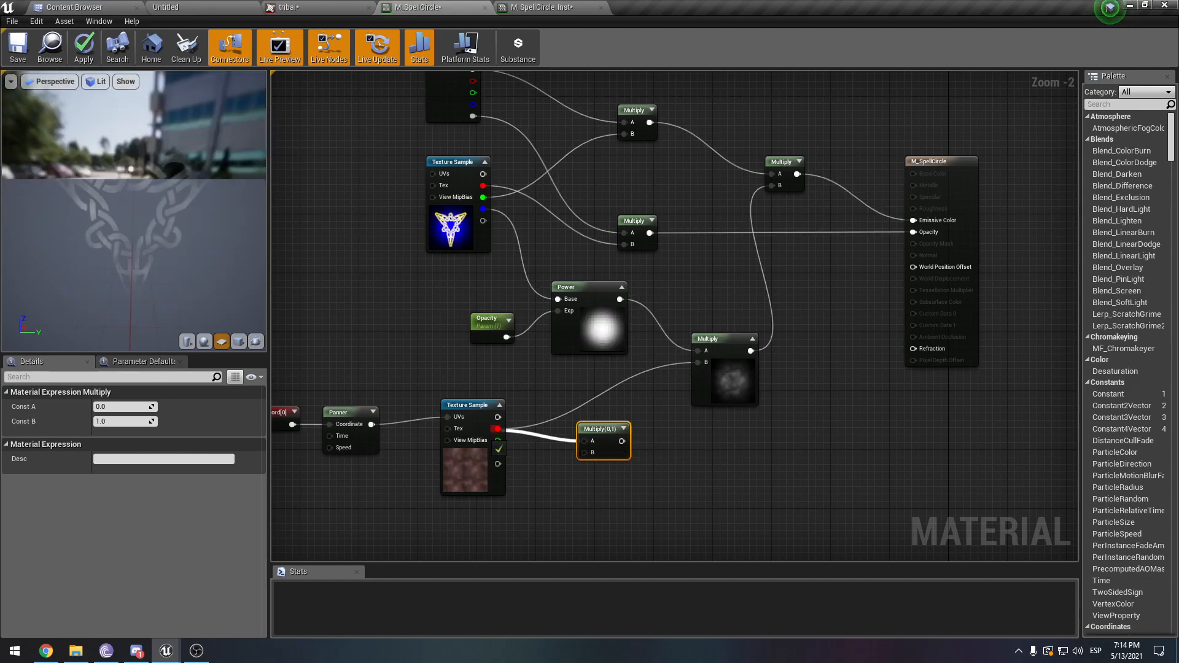
drag(619, 440, 700, 363)
- Move the TexCoord, Panner and noise Texture Sample nodes together closer to the new Multiply node
right_drag(617, 429, 709, 402)
drag(638, 475, 338, 351)
drag(562, 447, 577, 447)
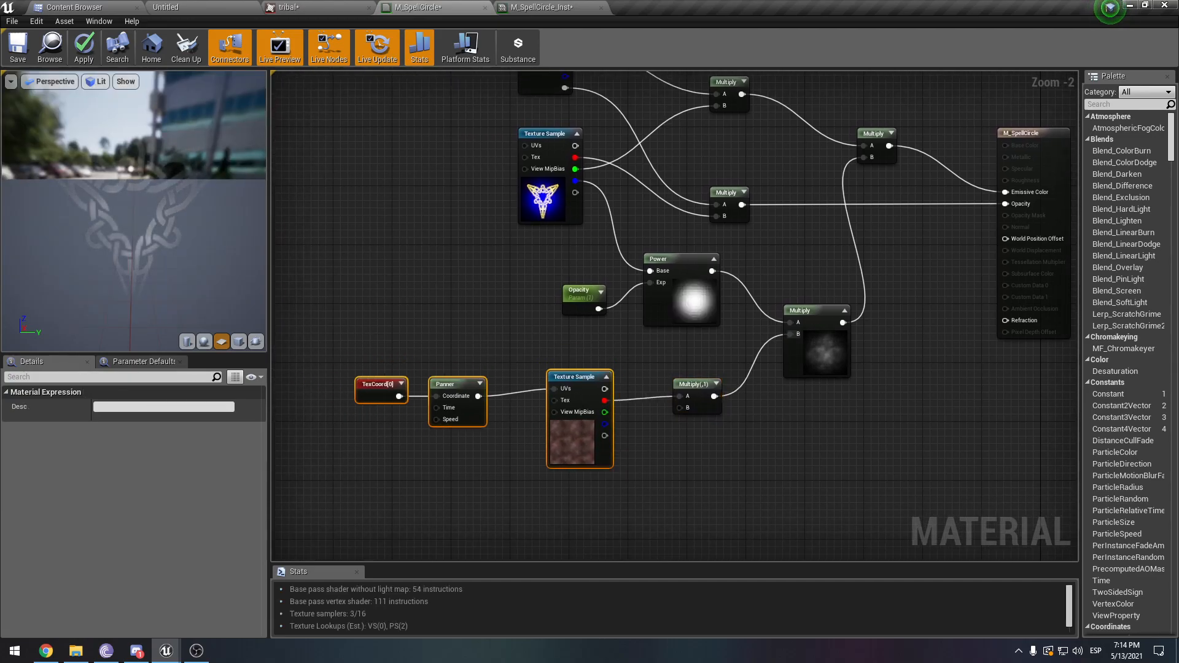
- Try a Const B value of 4 on the new Multiply node and settle on 20
scroll(669, 442, up, 1)
click(700, 393)
click(123, 421)
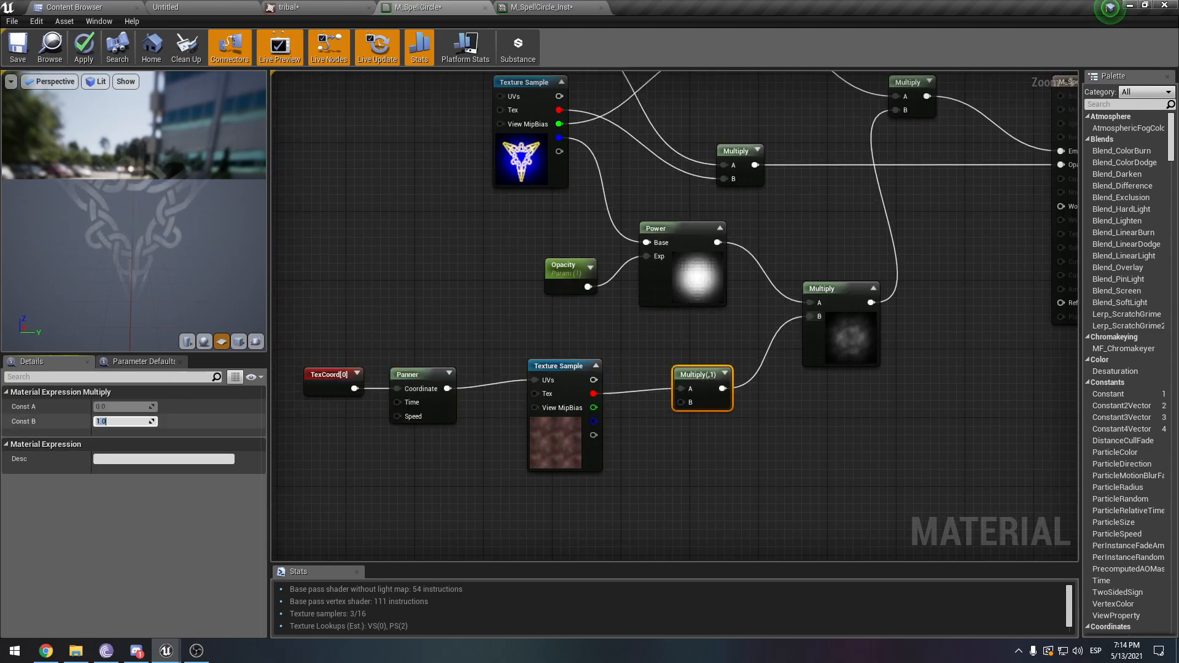
text(4)
key(Tab)
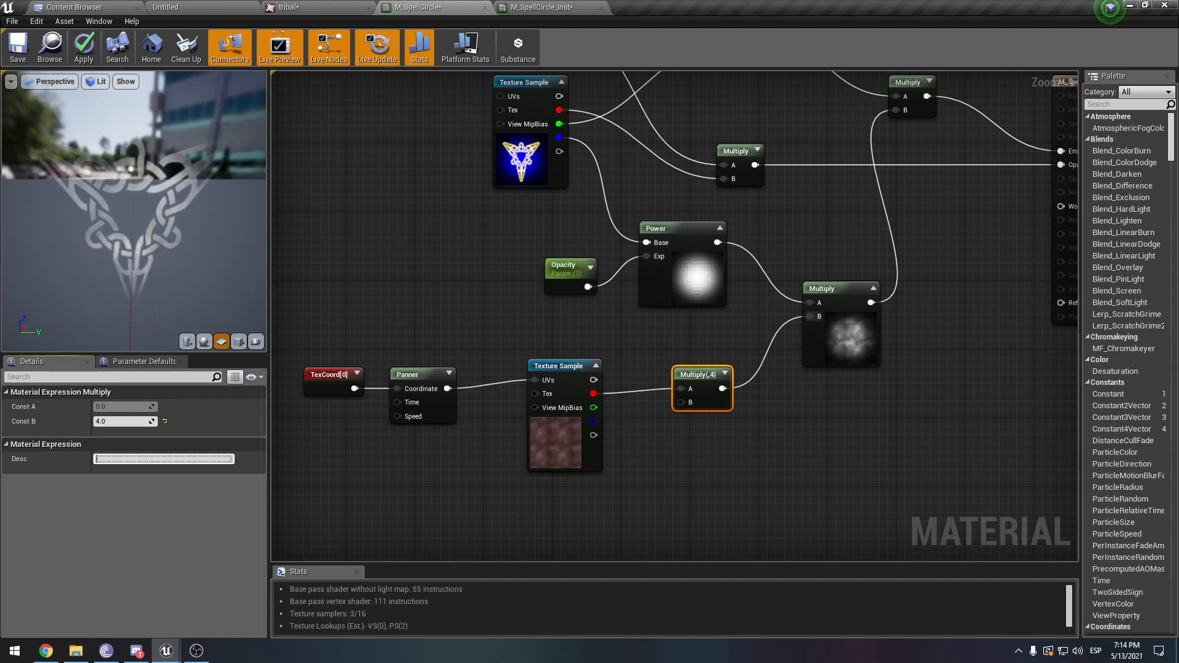
click(122, 421)
text(20)
key(Return)
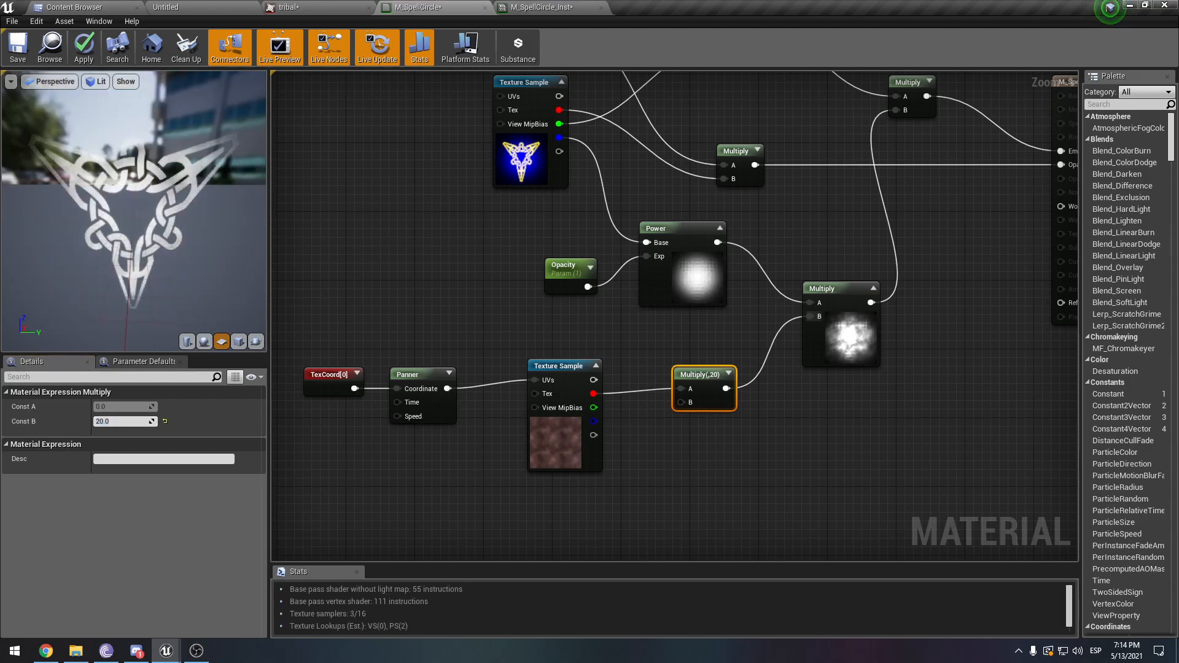
right_drag(836, 221, 756, 285)
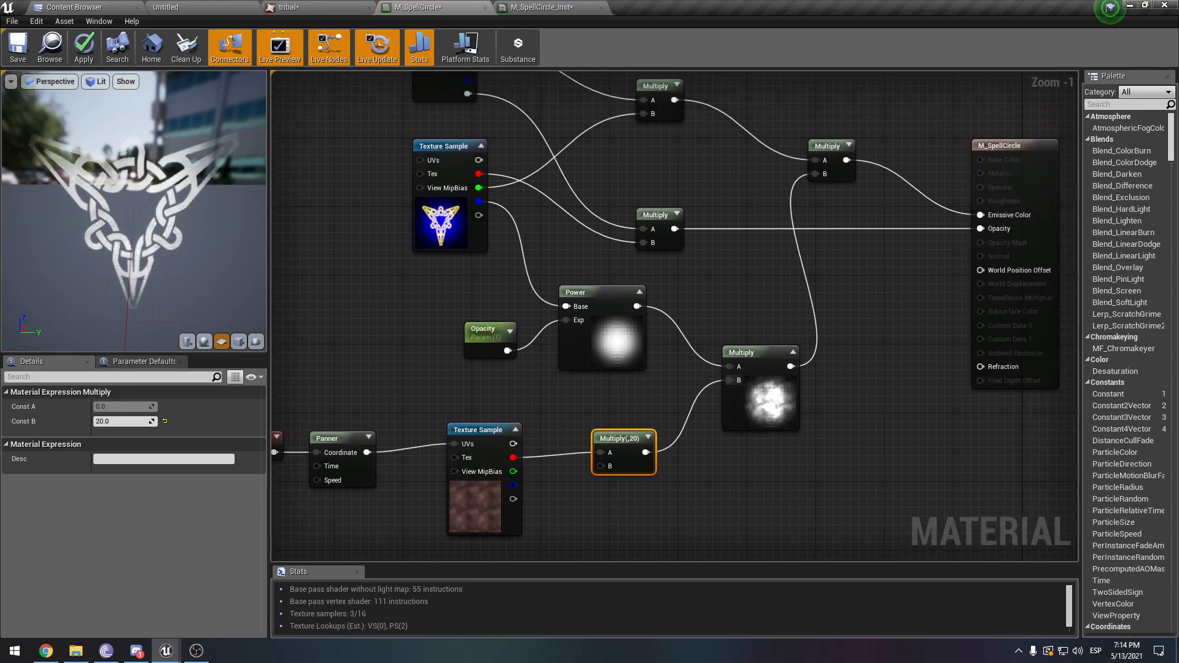
- Apply the material changes and try different Opacity values in M_SpellCircle_Inst to compare how the symbol fades
click(83, 48)
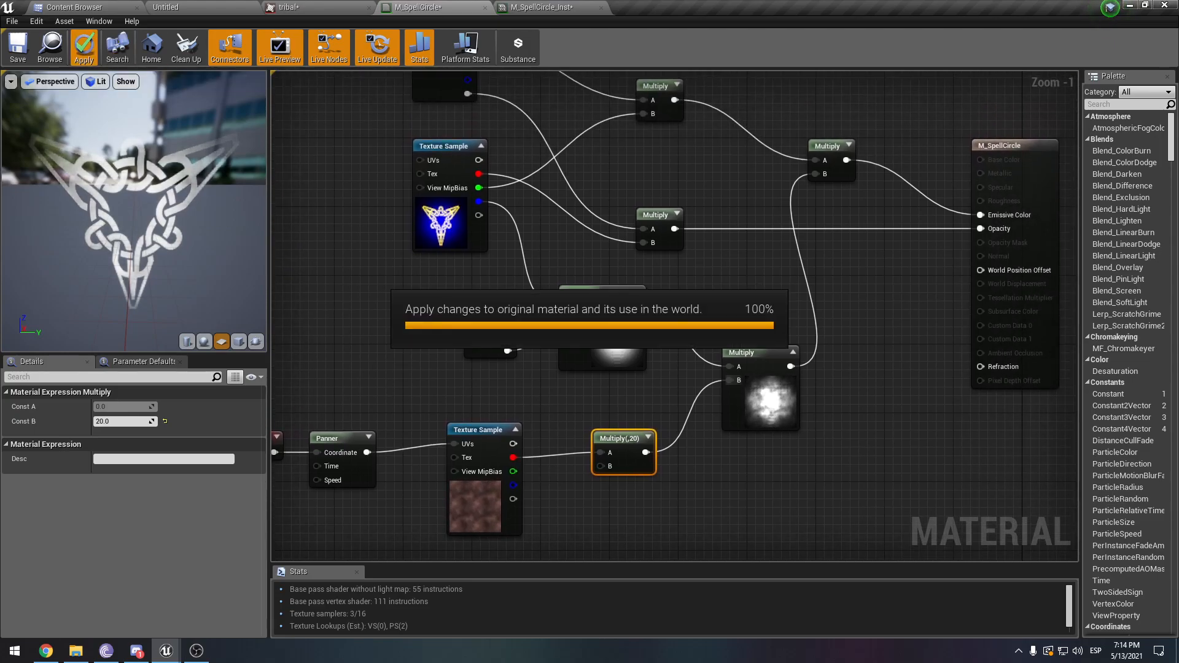
right_drag(880, 270, 825, 340)
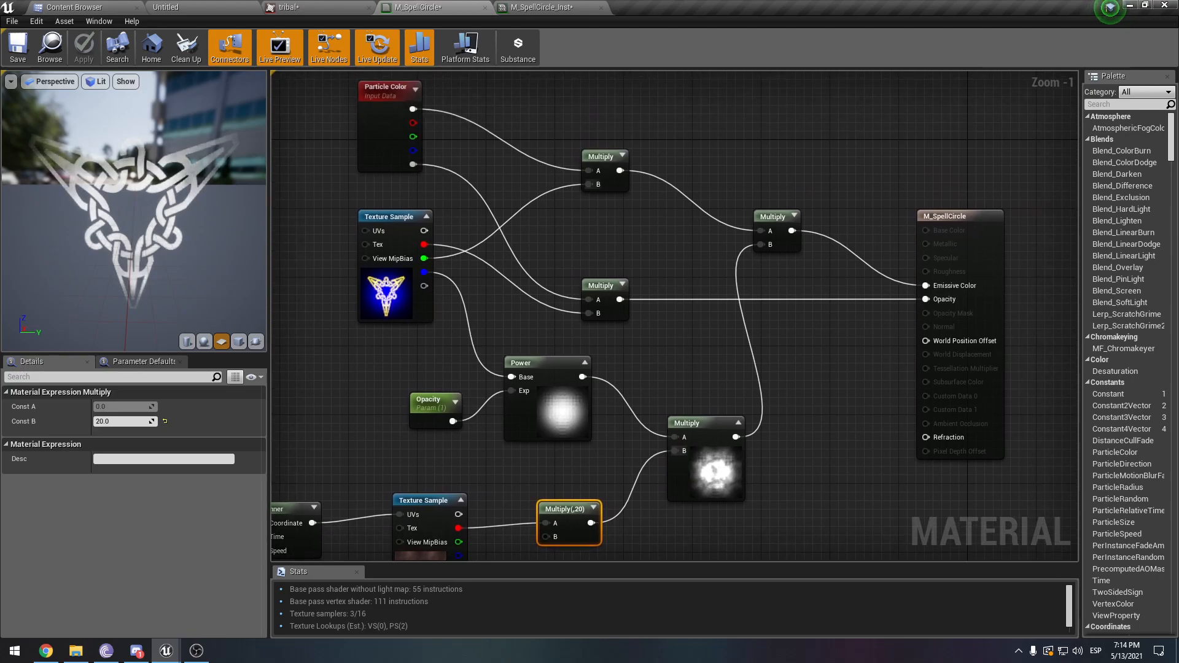
click(548, 7)
drag(219, 364, 209, 334)
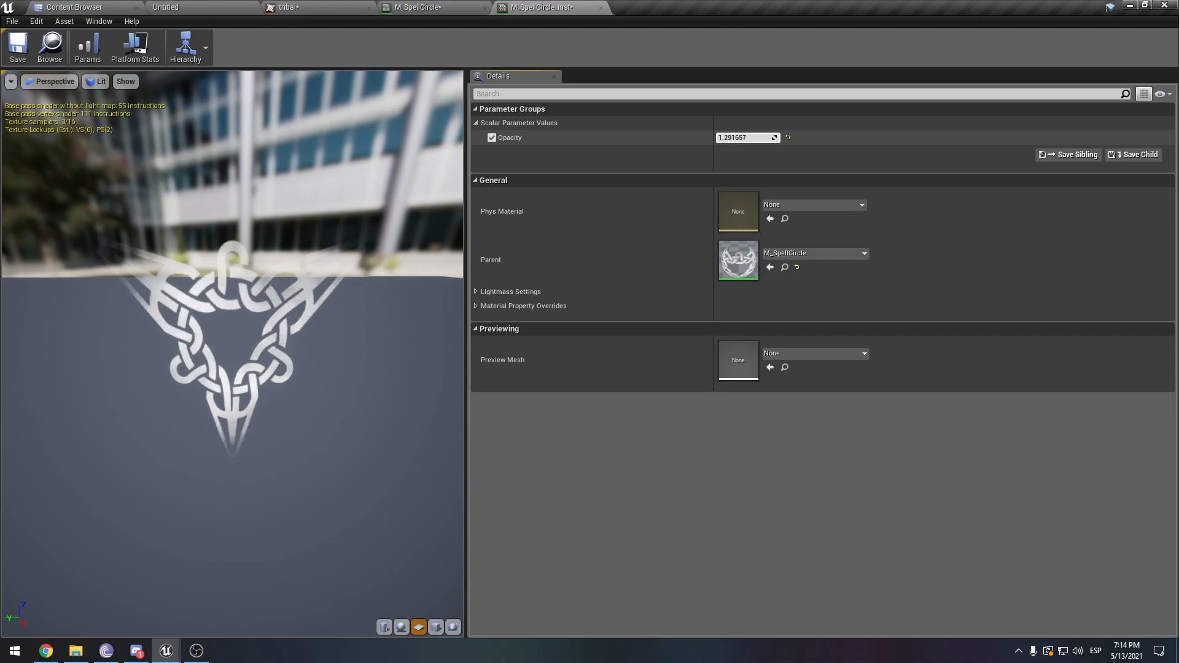
drag(746, 138, 768, 137)
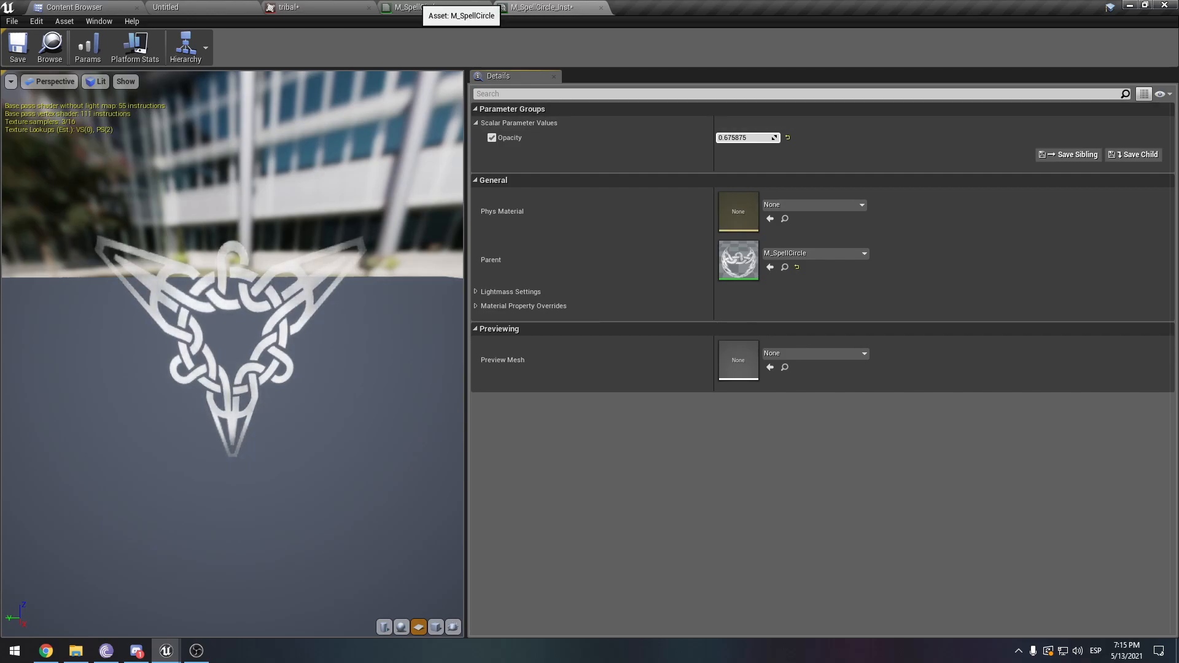
click(421, 7)
click(528, 8)
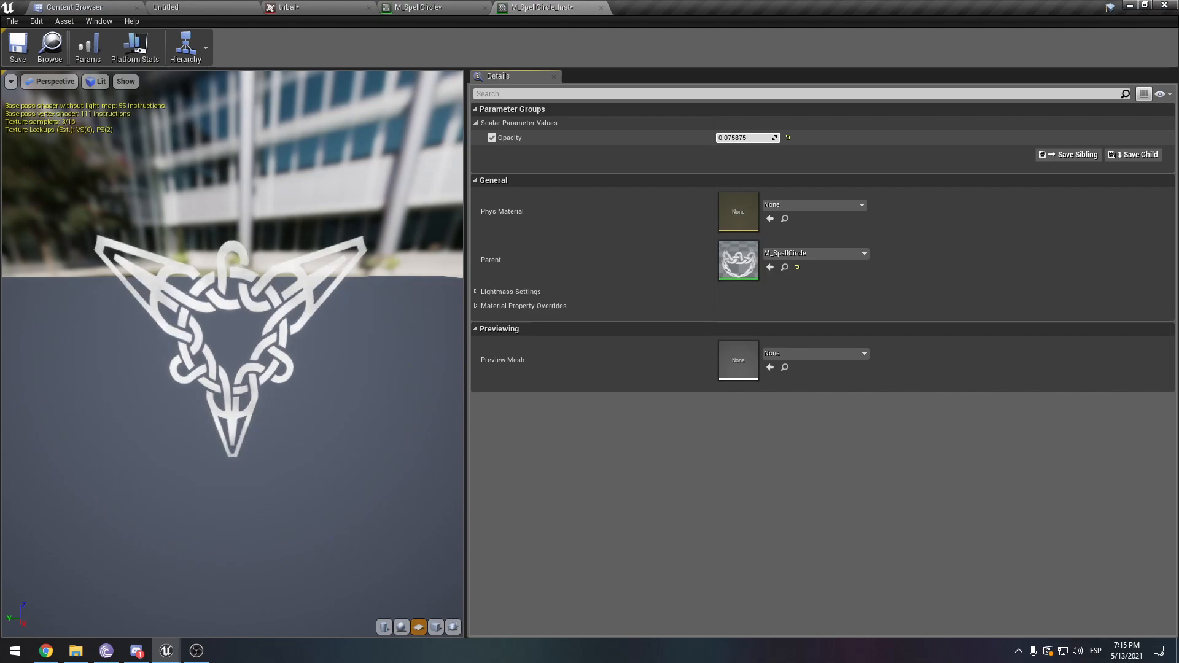
mouse_move(746, 138)
mouse_down()
mouse_move(775, 138)
mouse_move(748, 137)
mouse_up()
click(424, 8)
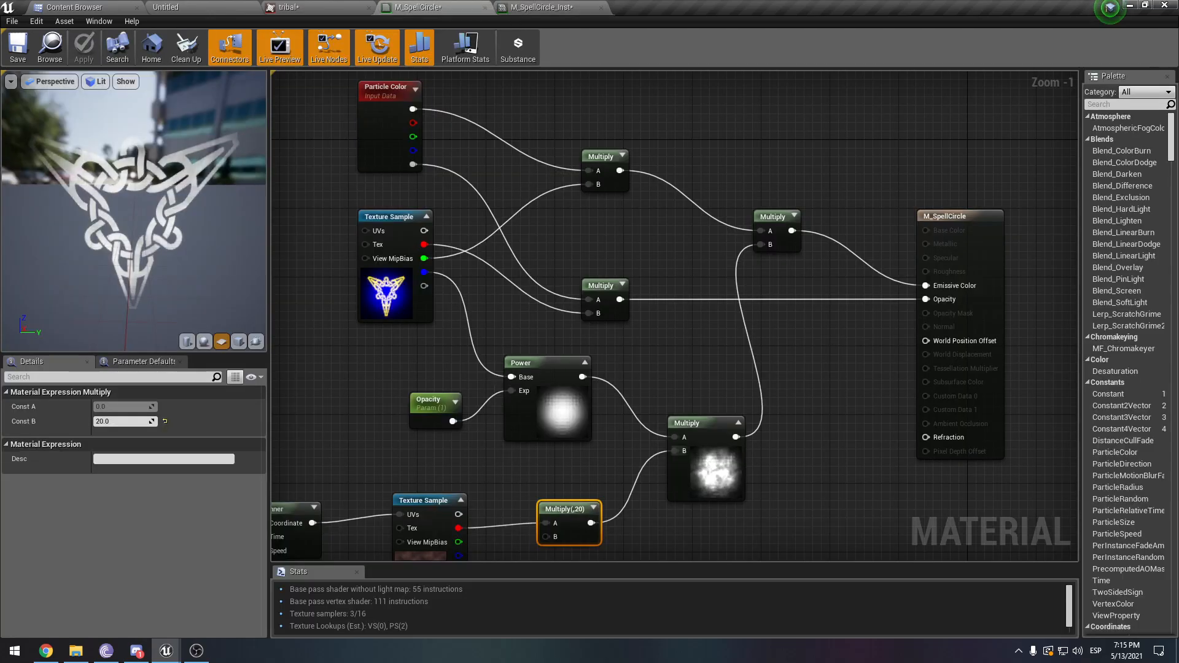
- Review how Particle Color, the tribal Texture Sample and the noise branch feed the Multiply nodes for Emissive Color and Opacity
click(384, 292)
scroll(384, 292, up, 1)
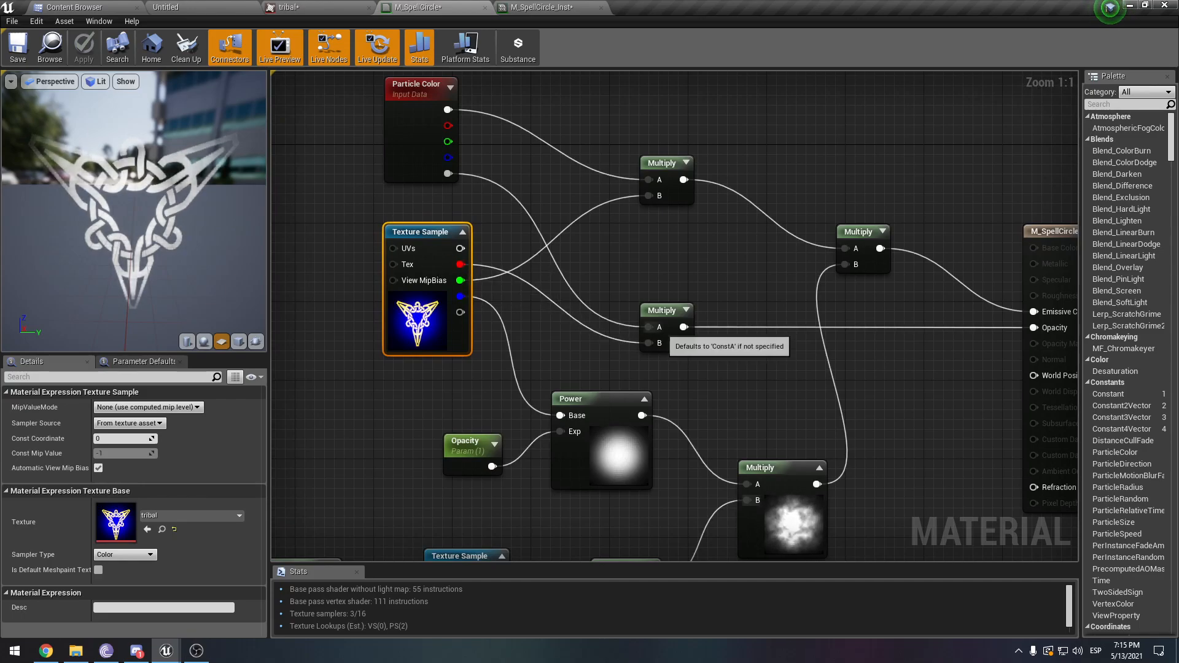
click(662, 312)
right_drag(731, 362, 626, 375)
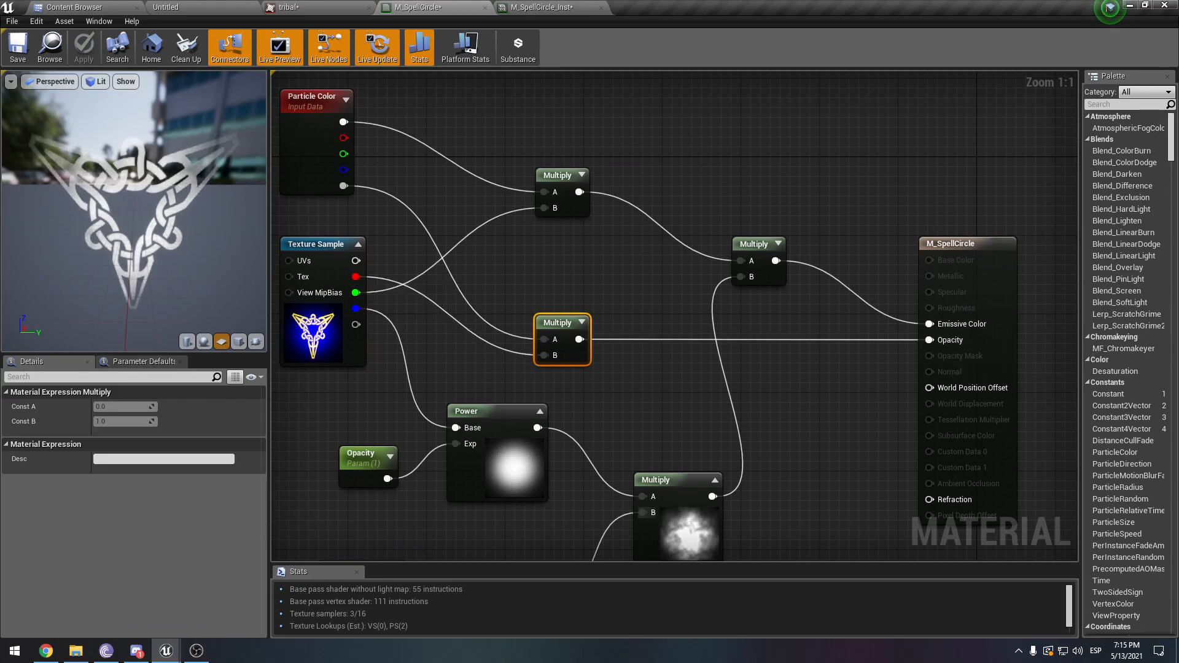
click(335, 184)
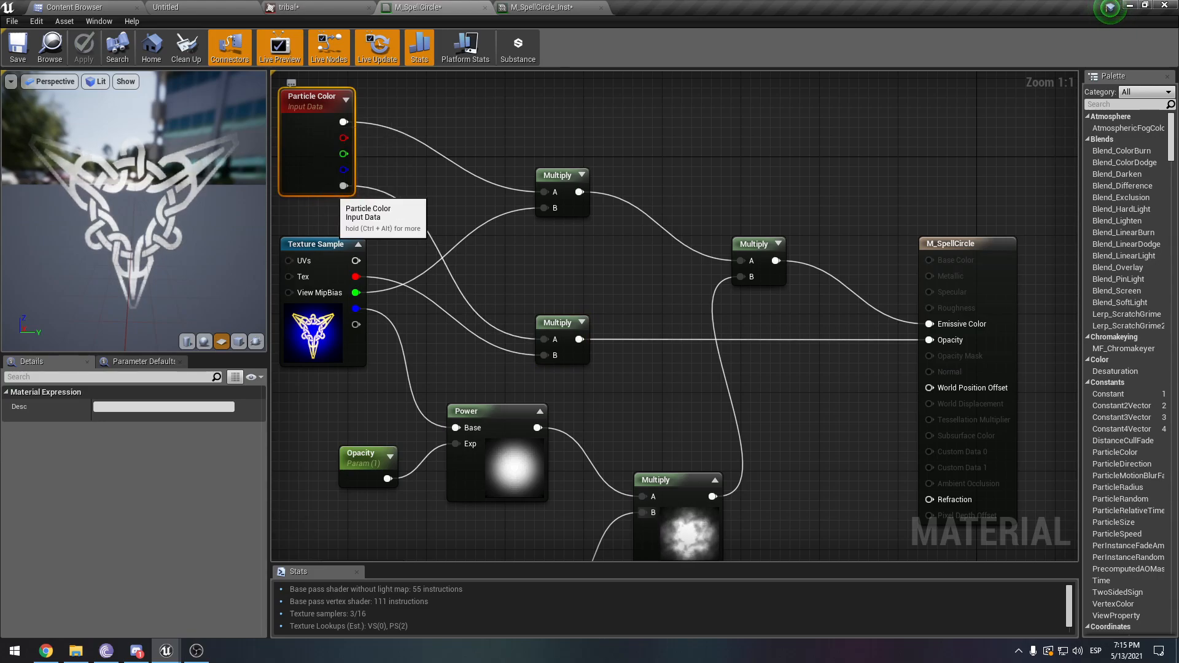
click(332, 335)
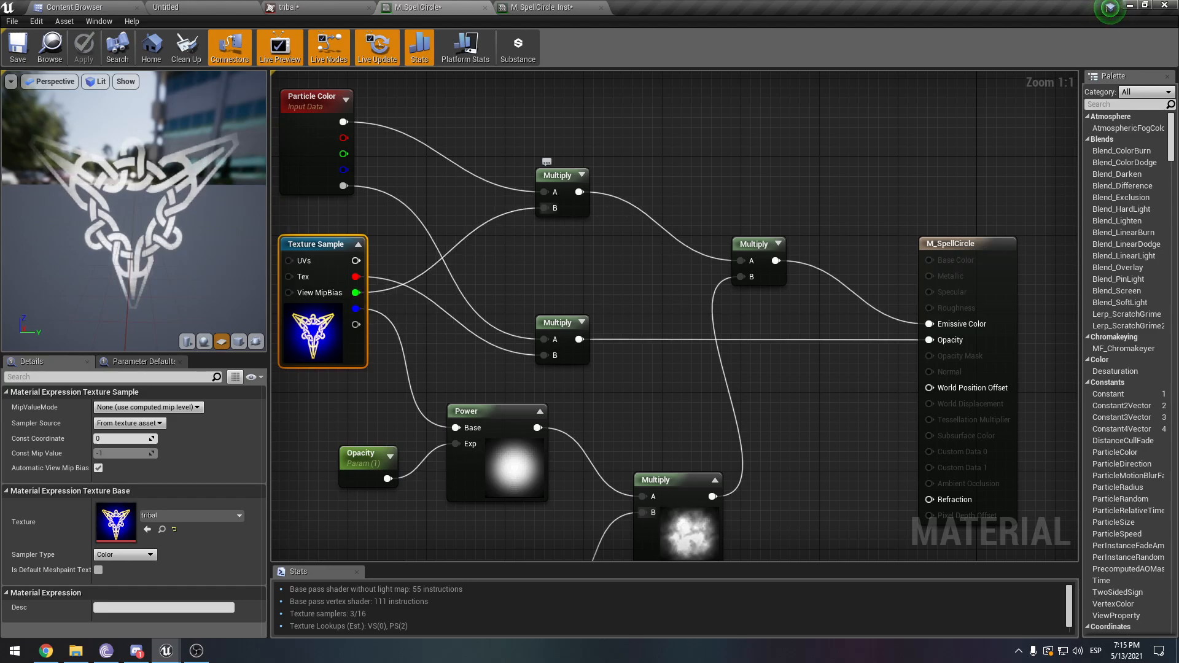
click(335, 123)
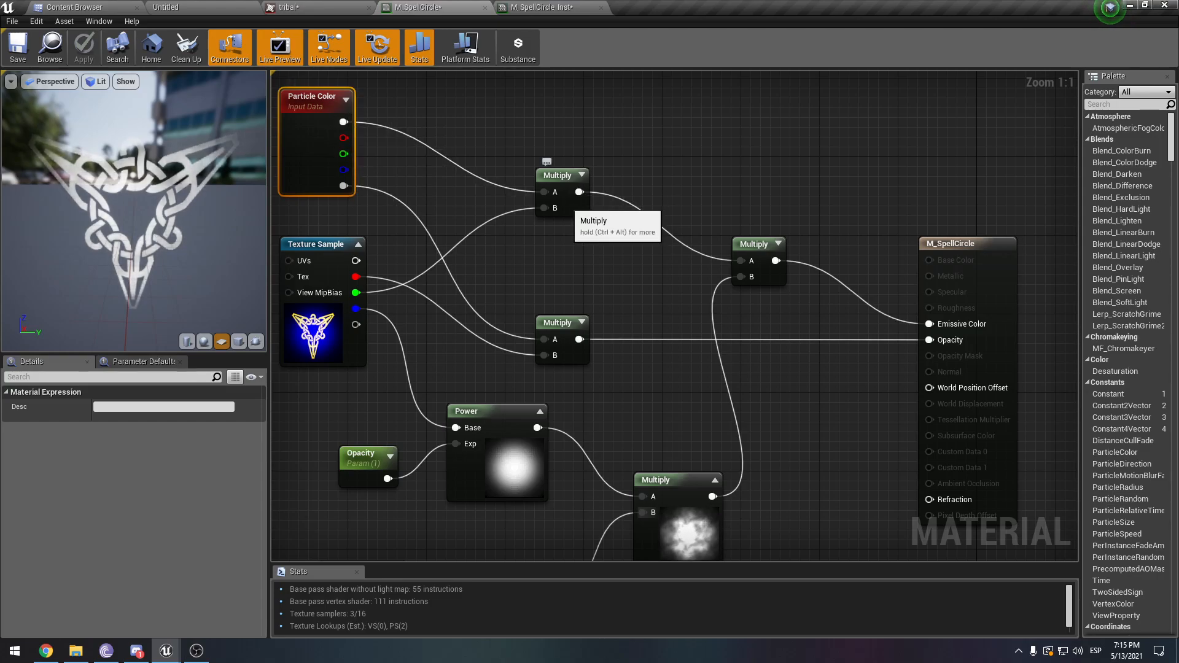
right_drag(620, 273, 648, 201)
click(801, 185)
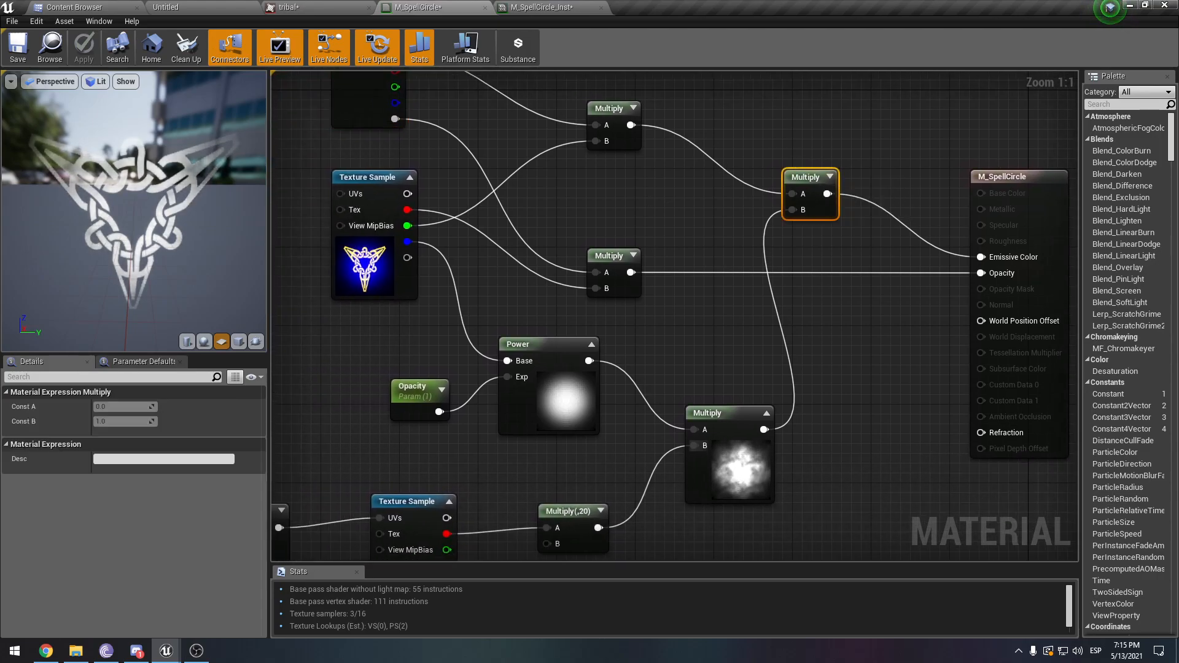
click(730, 430)
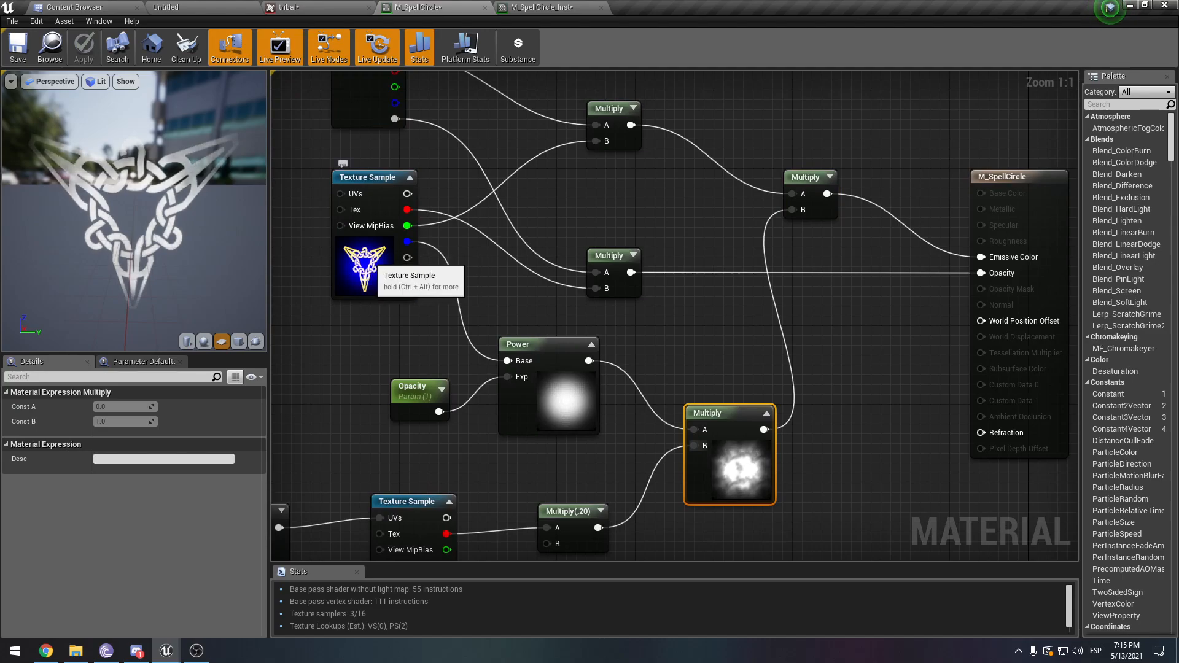
- Move the Multiply node that feeds Opacity up, directly below the Multiply that combines Particle Color with the texture's green channel
drag(615, 286, 605, 247)
right_drag(636, 297, 634, 355)
click(606, 248)
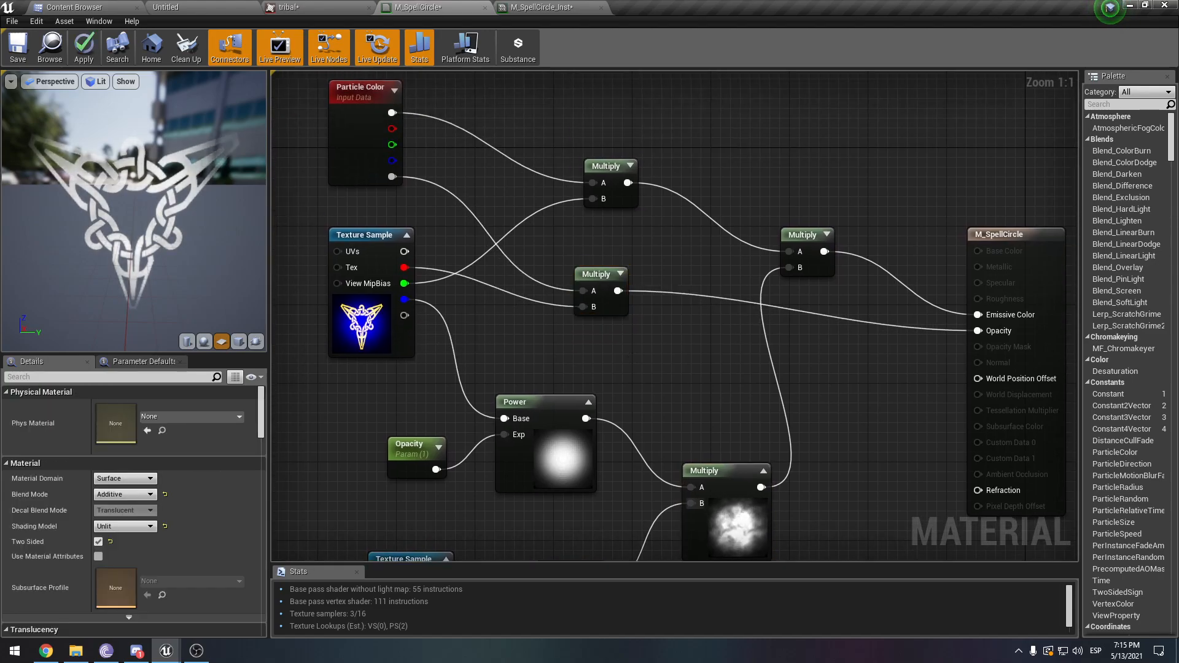
drag(599, 274, 608, 245)
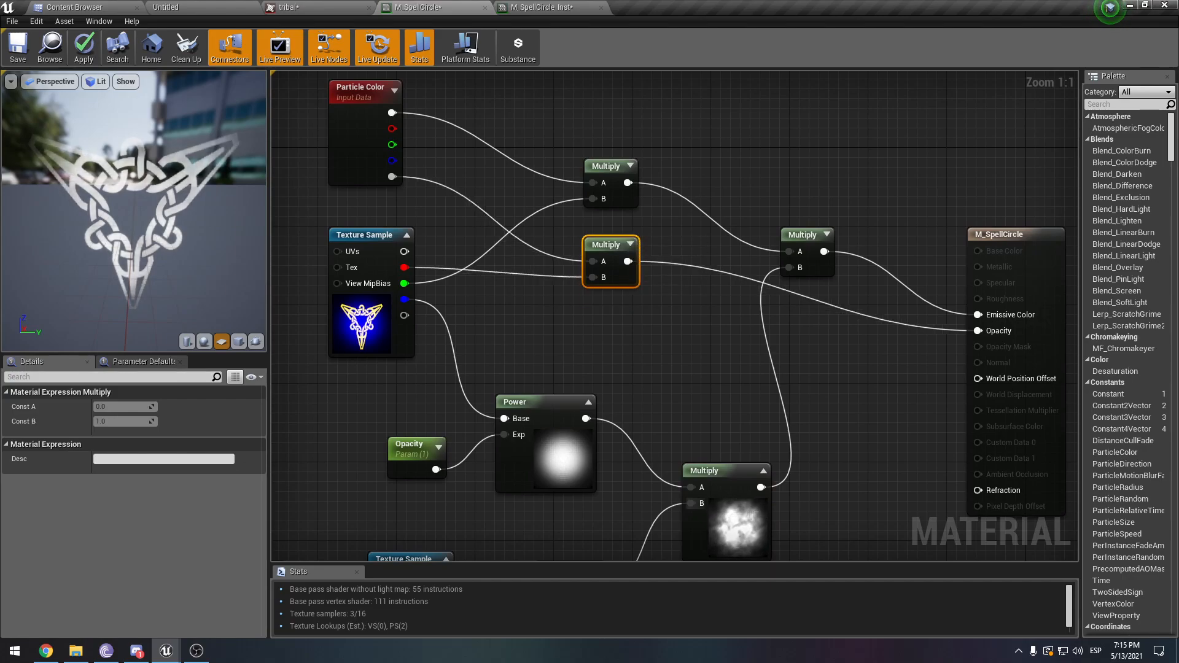
- Expand the Multiply node feeding Emissive Color, start previewing it in the viewport, and shift it slightly closer to the material output
click(826, 234)
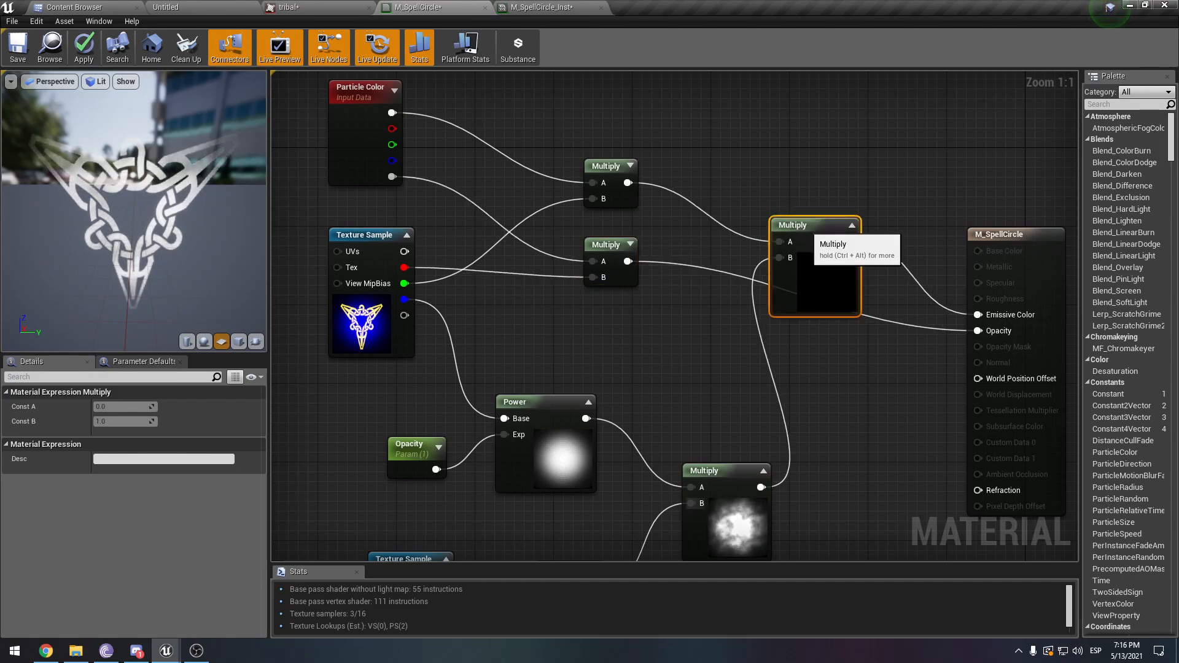
right_click(814, 280)
click(826, 286)
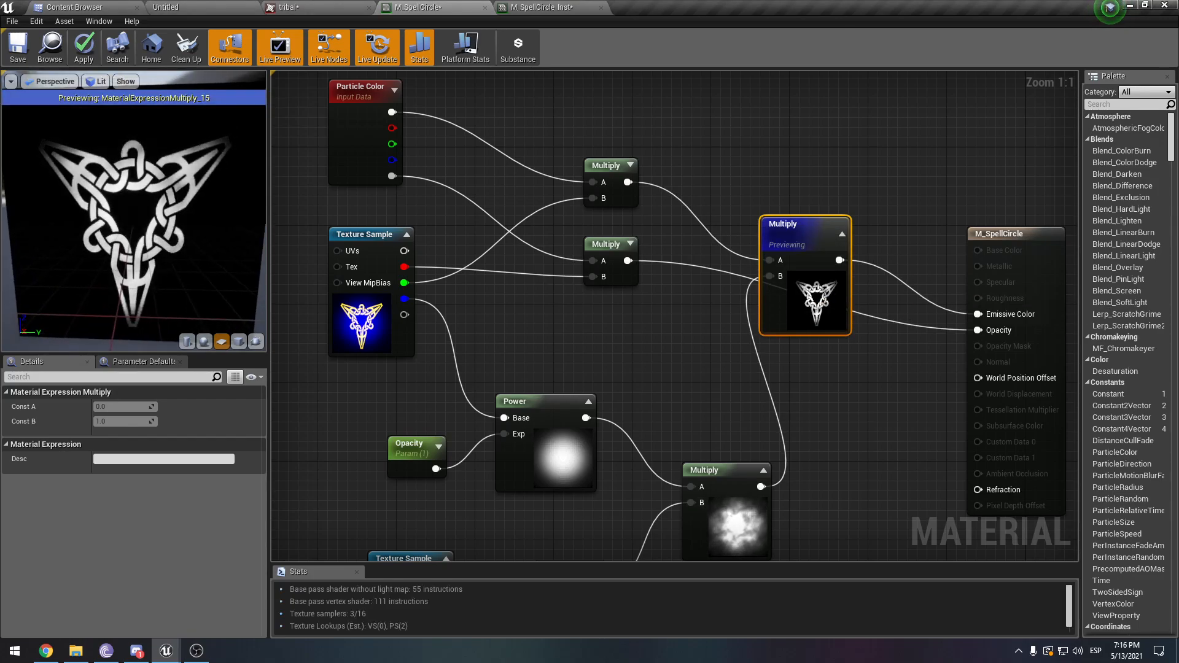
drag(810, 289, 830, 298)
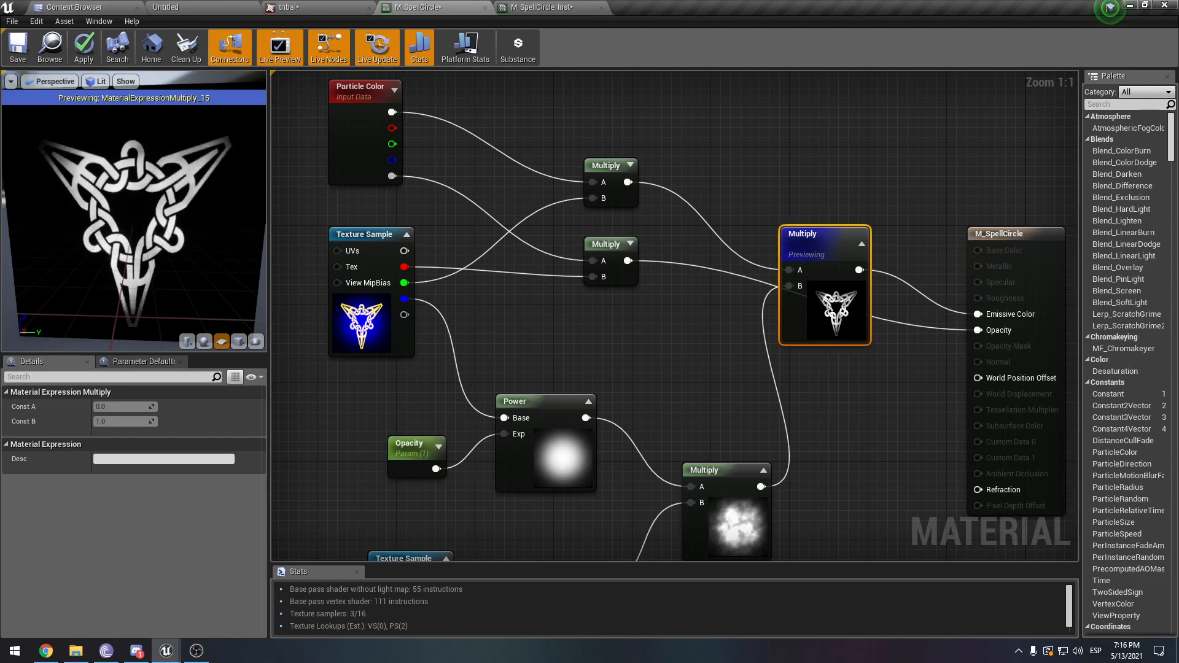
- Examine how the tribal Texture Sample and the Power-and-noise Multiply contribute to the previewed Multiply node
click(361, 316)
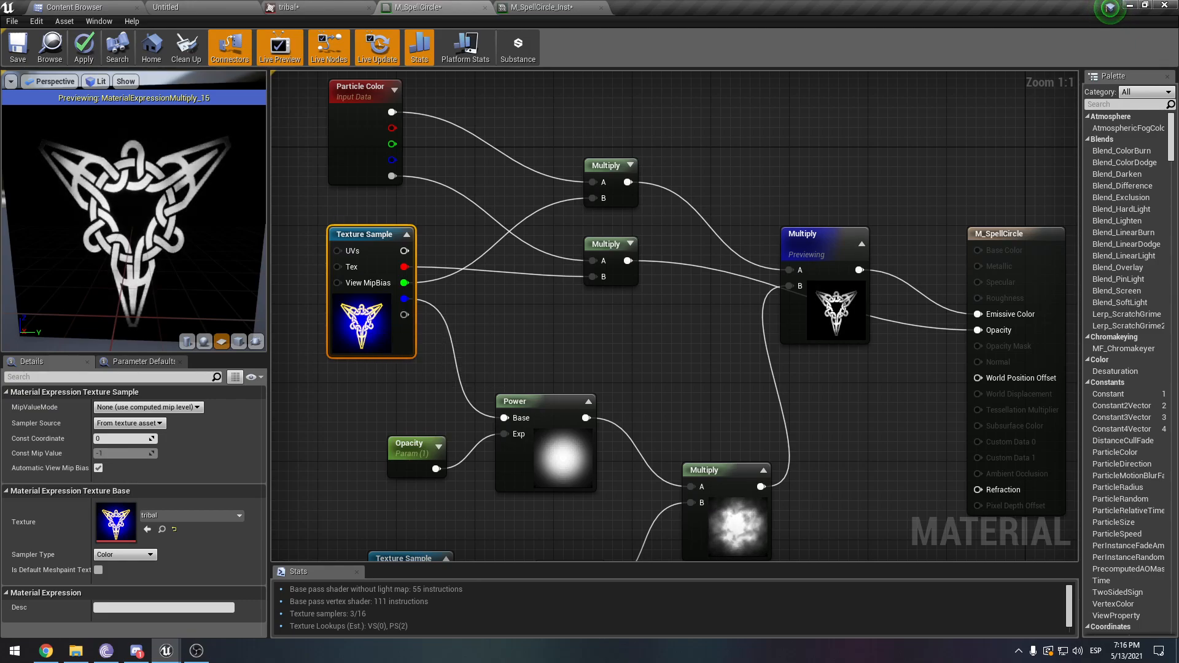
click(805, 313)
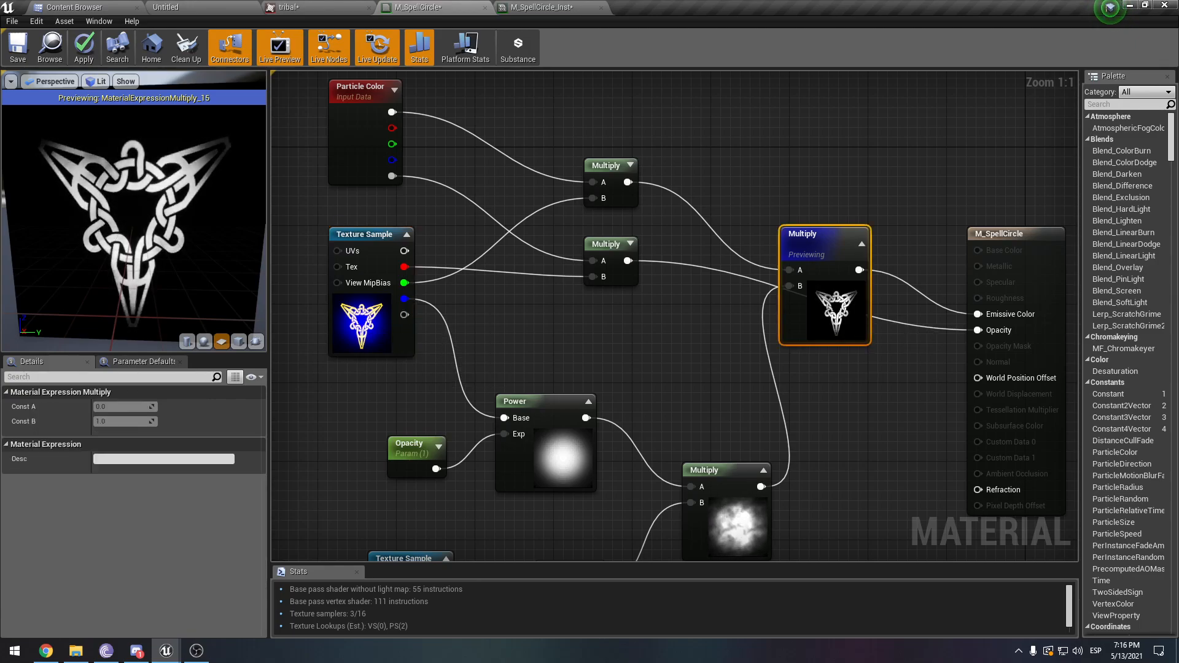
right_drag(804, 393, 804, 318)
click(740, 455)
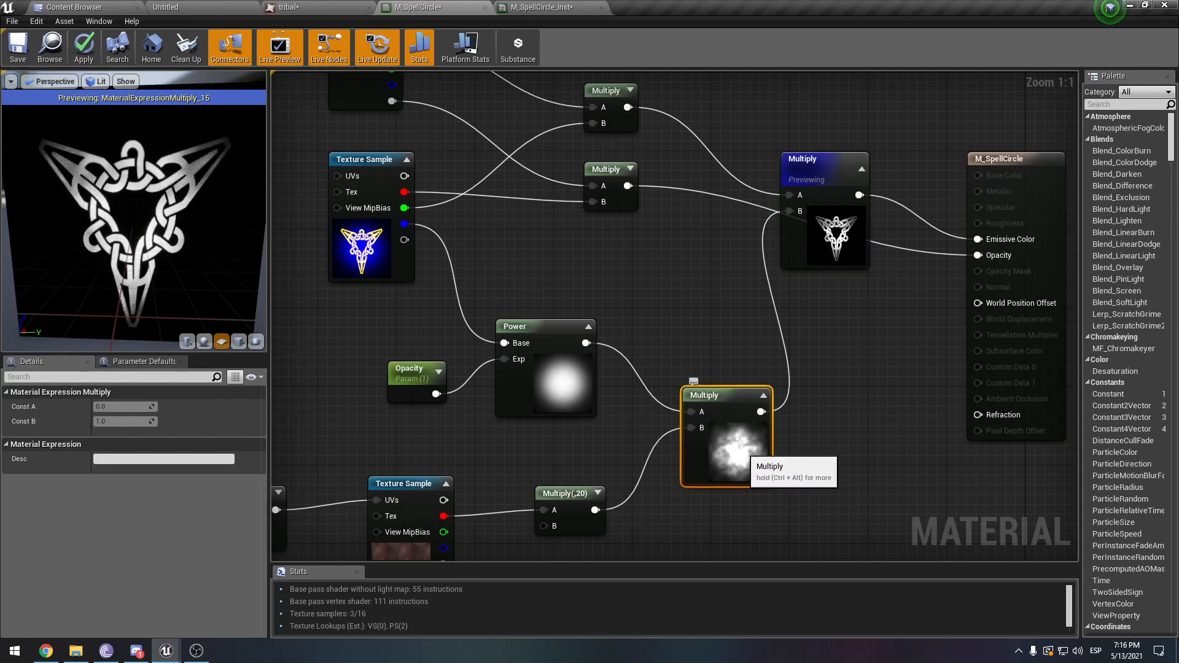
click(817, 165)
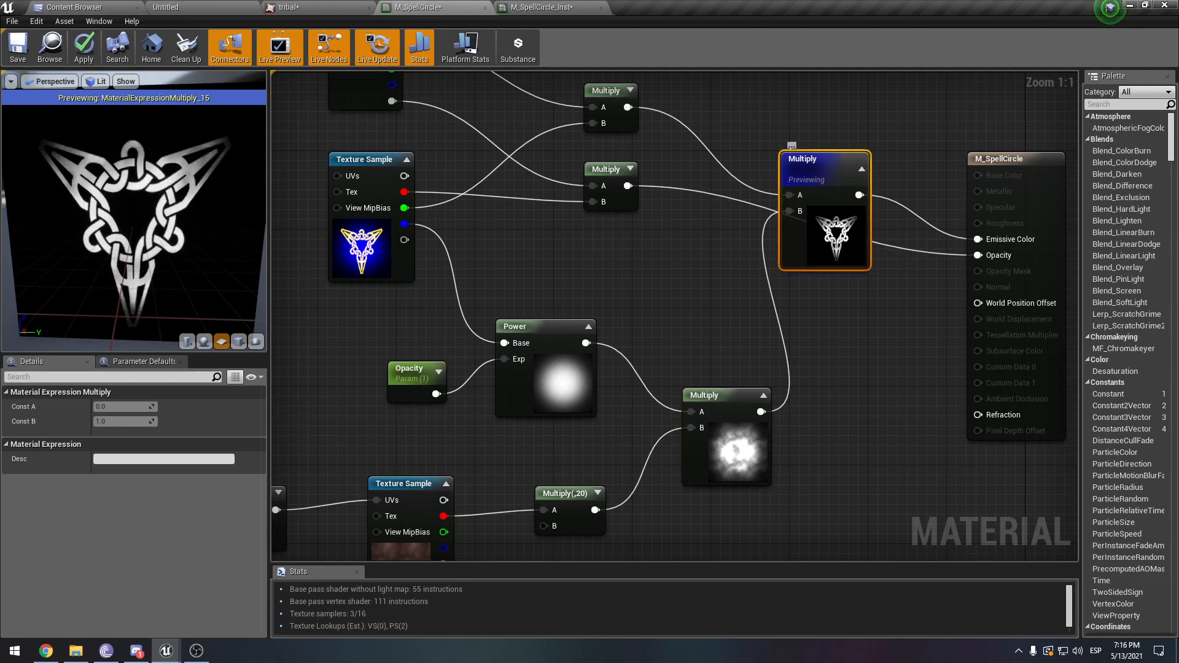
right_drag(491, 257, 500, 303)
right_drag(597, 326, 613, 288)
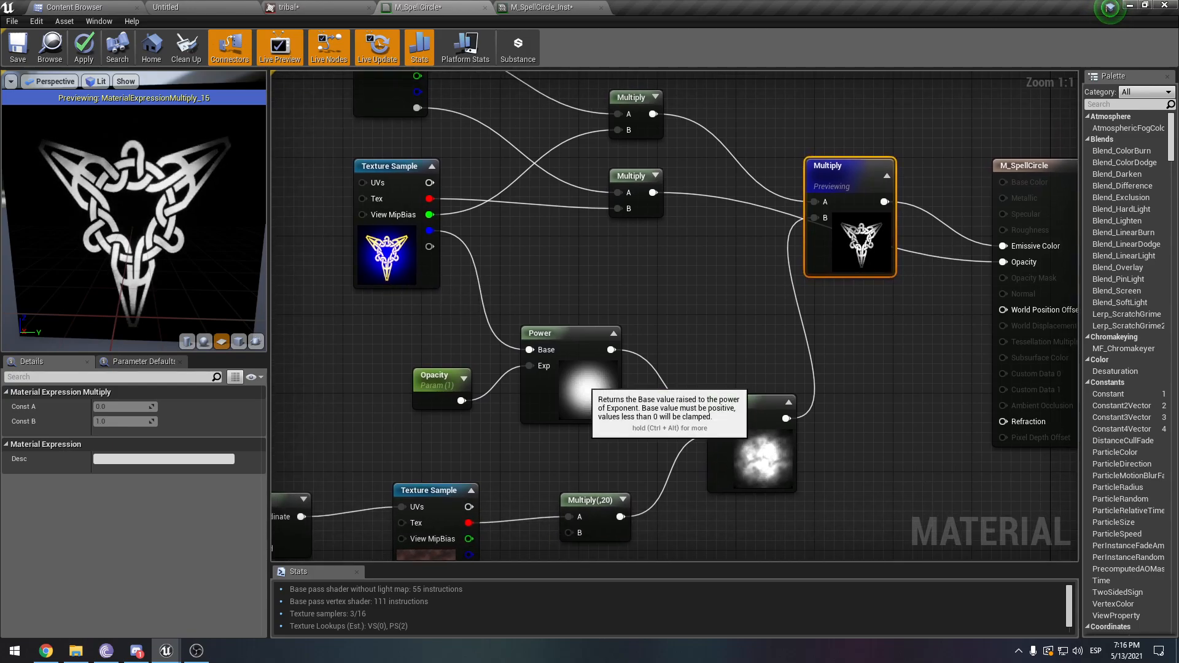
- Move the Power node and its Opacity parameter up, closer to the tribal Texture Sample
drag(589, 384, 590, 335)
drag(448, 386, 446, 349)
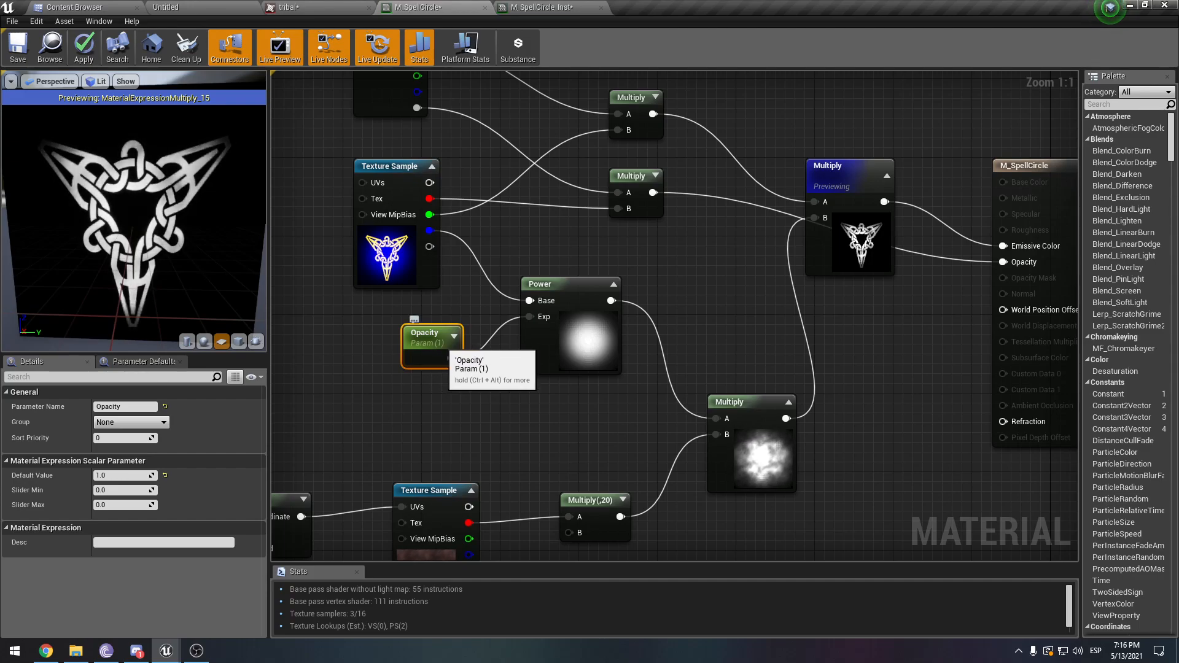
click(541, 352)
click(430, 344)
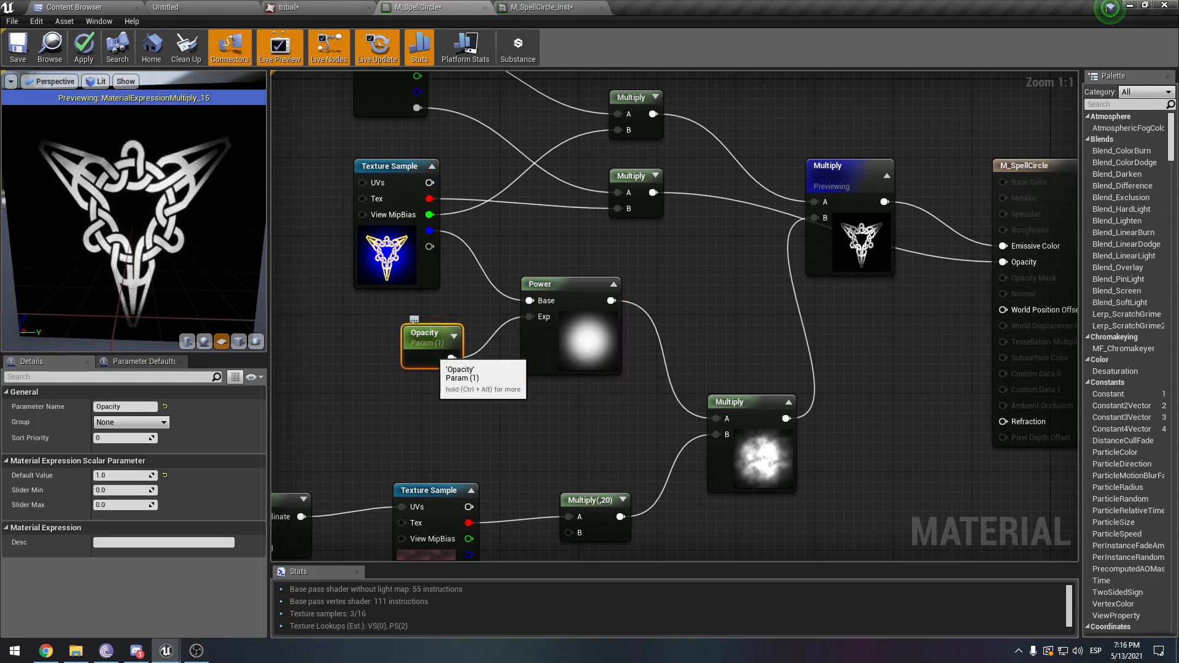
click(399, 275)
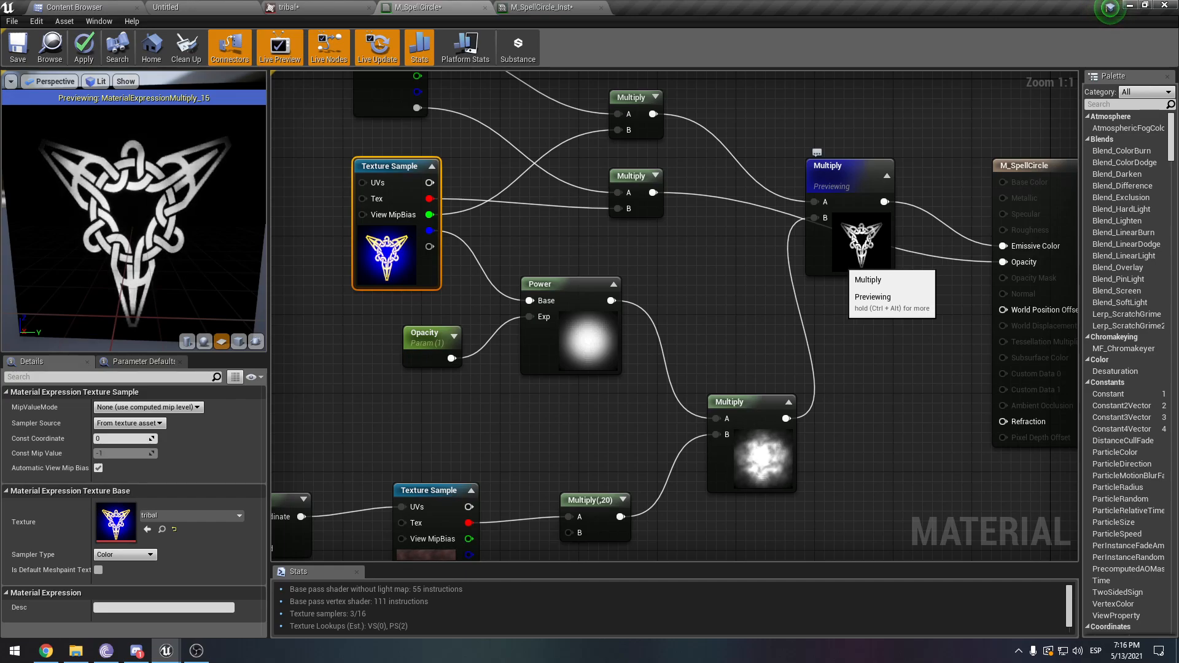
scroll(650, 319, down, 1)
right_drag(649, 320, 681, 313)
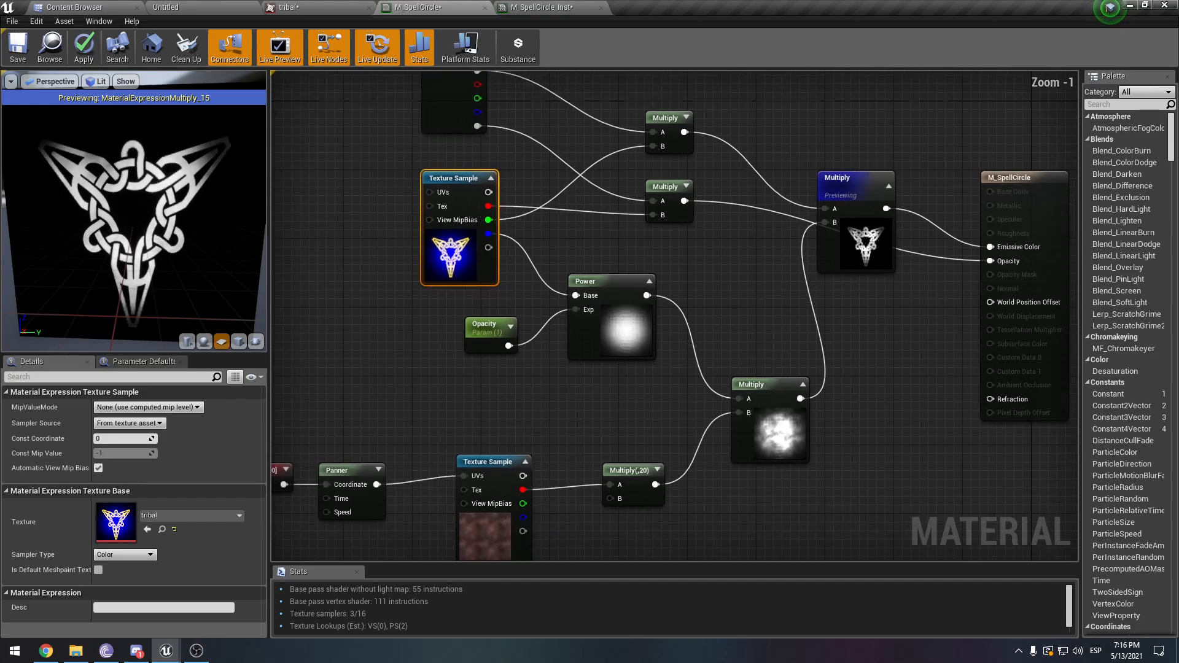
- Move the tribal Texture Sample, Power and Opacity nodes away from the Multiply nodes to free space in the graph
drag(676, 372, 476, 261)
drag(608, 341, 582, 349)
click(505, 308)
drag(409, 273, 366, 214)
drag(636, 275, 499, 359)
drag(599, 347, 453, 364)
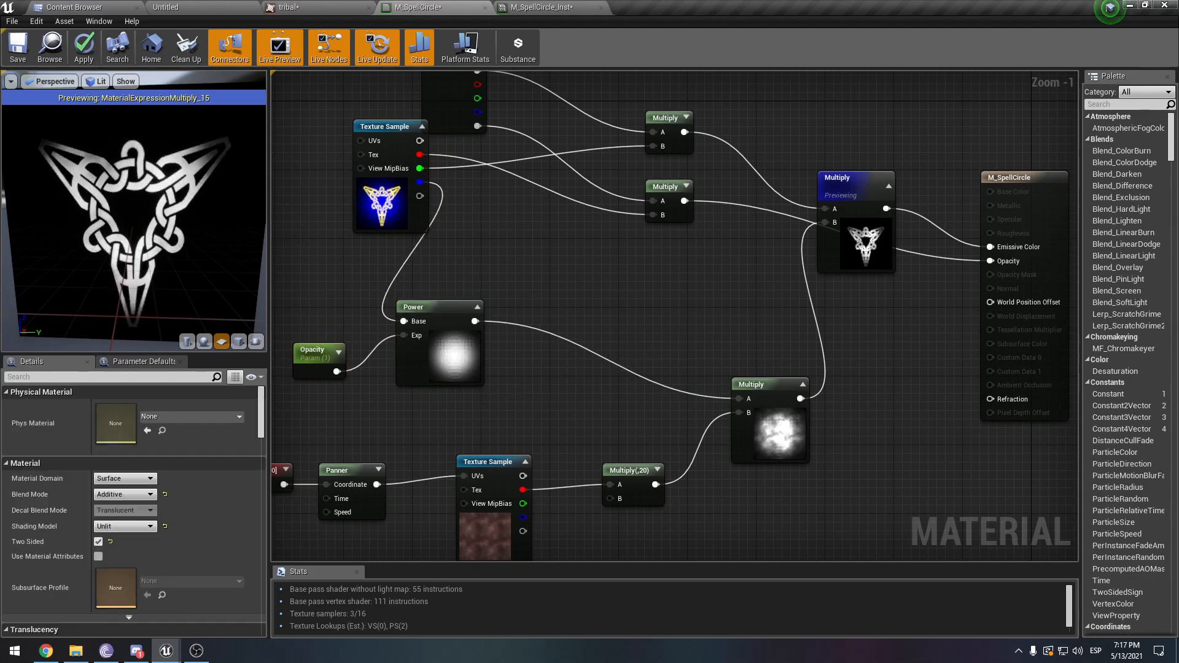
- Add a Multiply node with the tribal texture's blue output as A, and connect it to the noise Multiply's A input in place of Power
key(m)
click(588, 274)
drag(420, 183, 739, 399)
click(671, 367)
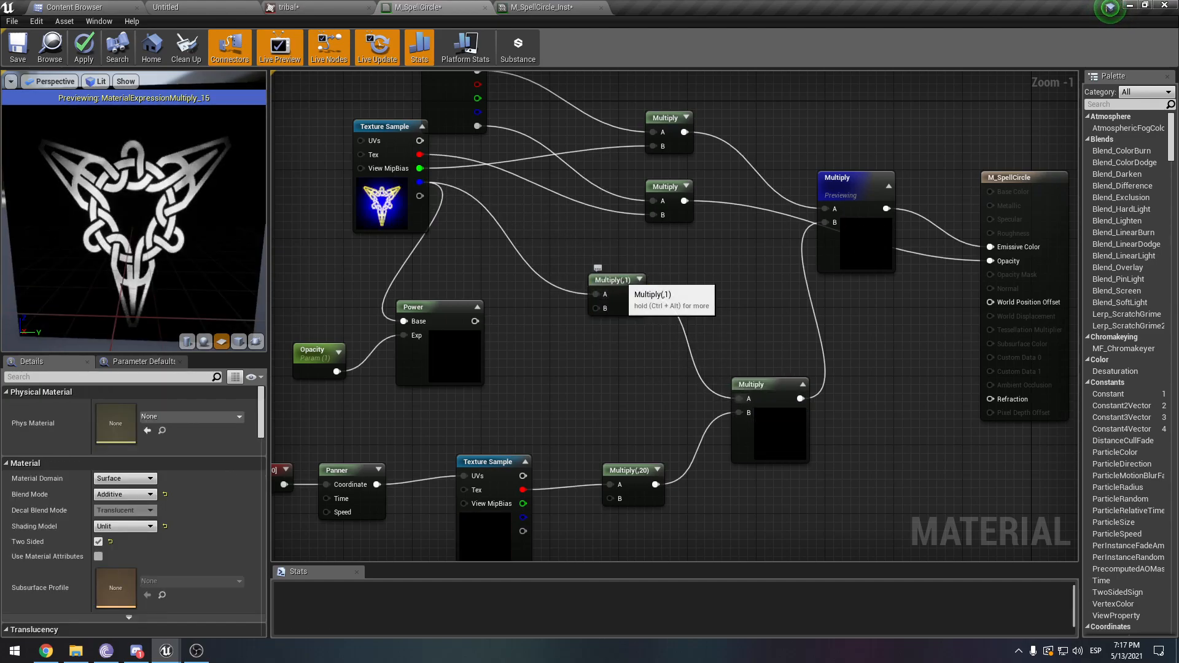
- Add a scalar parameter named Opac, connect it to the new Multiply's B input, and place it beside that node
key(s)
click(526, 326)
text(s)
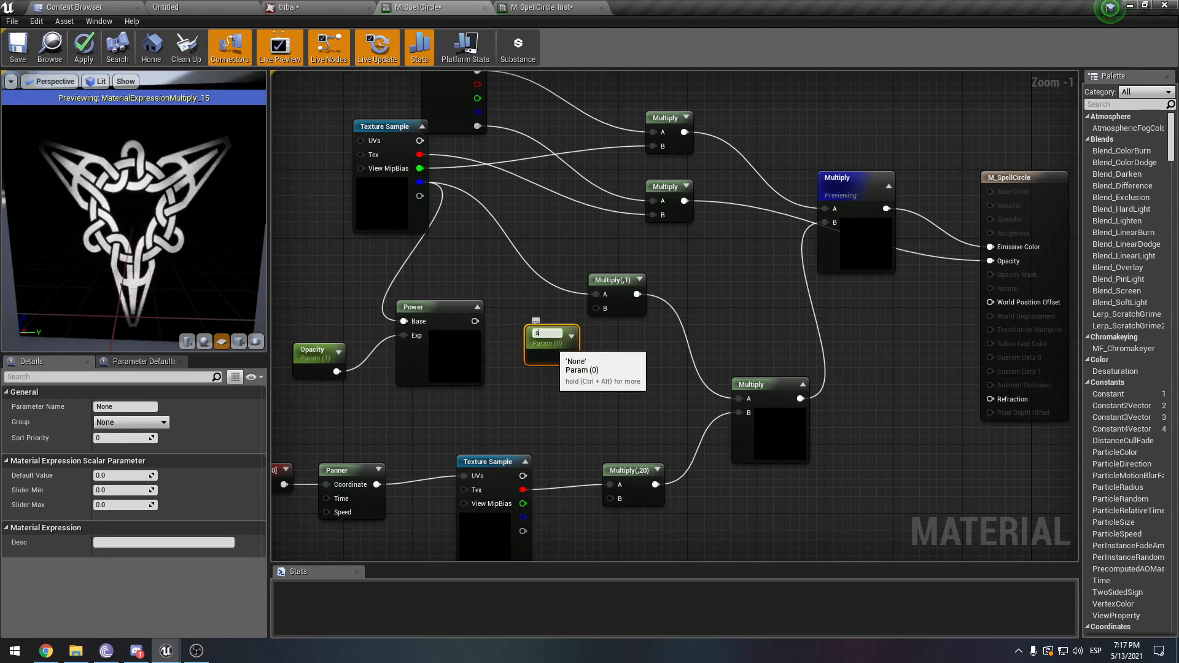
key(BackSpace)
text(Opac)
key(Return)
drag(570, 355, 596, 308)
drag(540, 334, 532, 325)
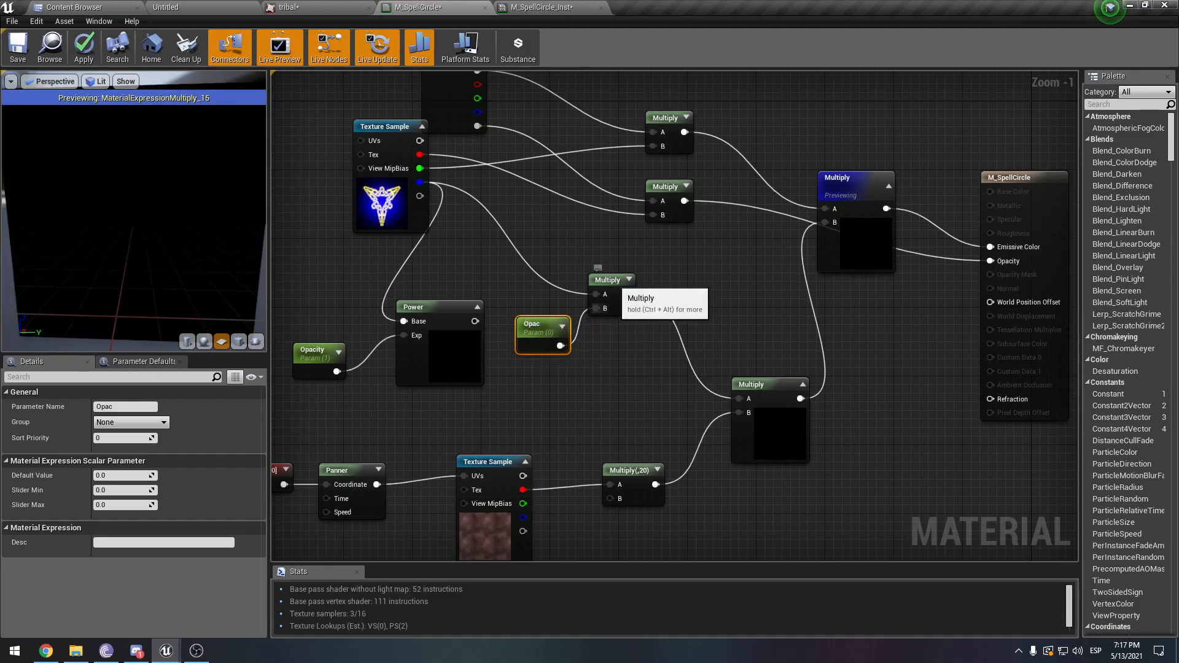
- Check the new Multiply and Opac settings, and expand the preview of the Multiply(,20) node in the noise branch
click(611, 285)
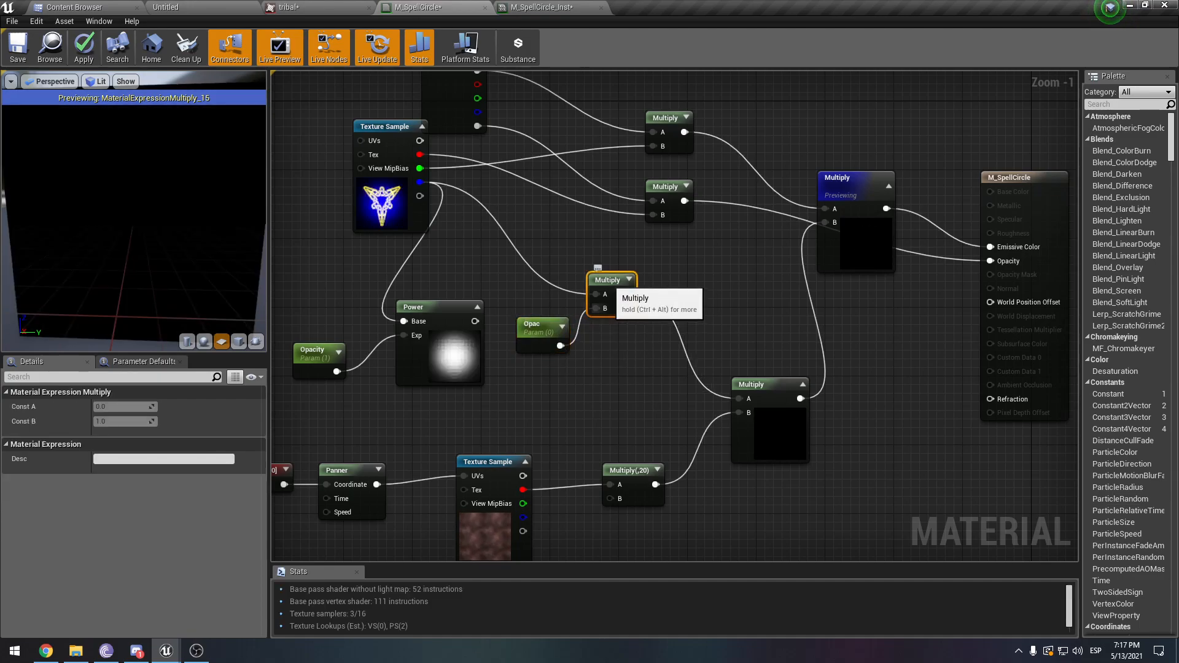
click(537, 335)
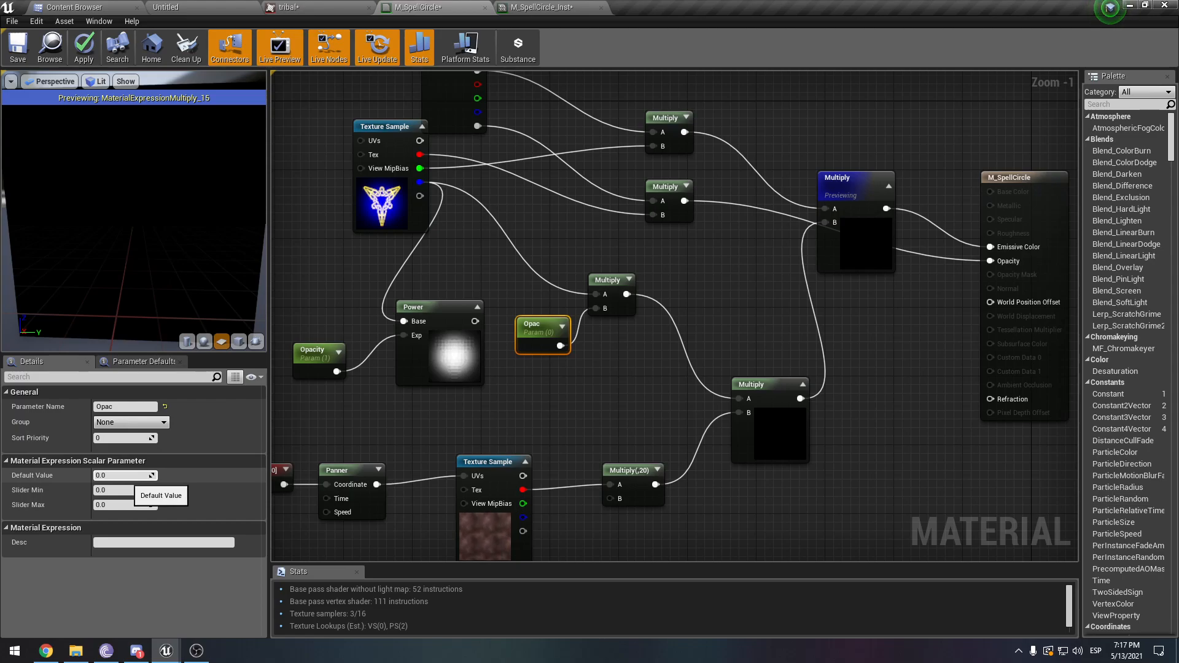
click(639, 467)
right_drag(638, 468, 639, 446)
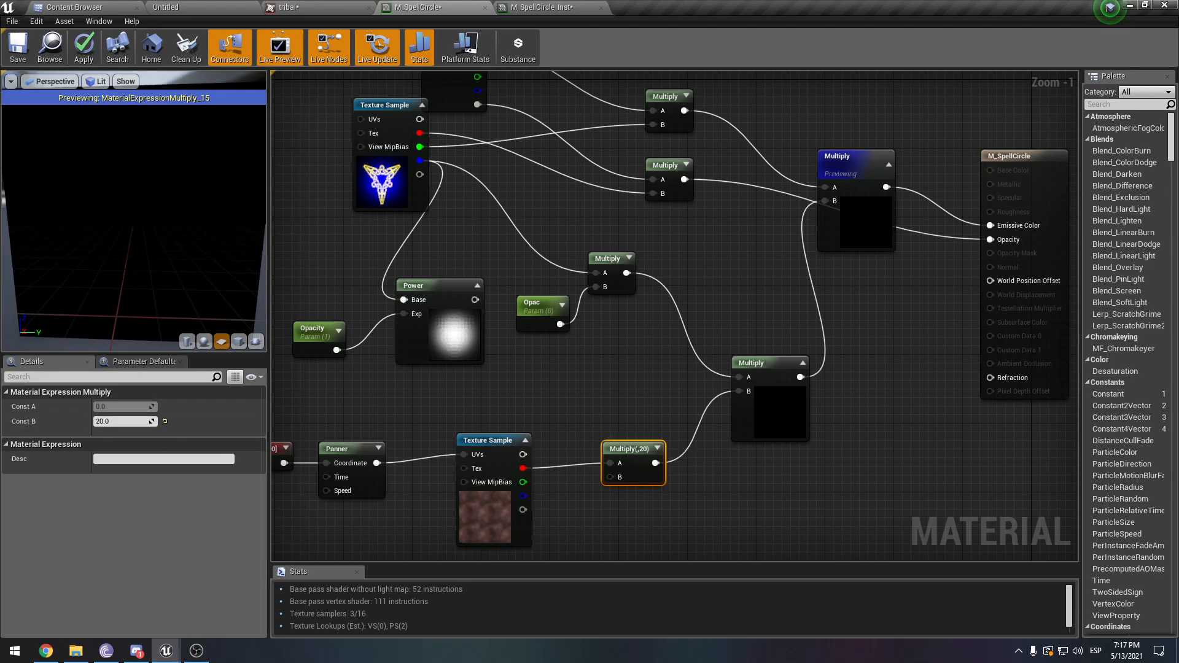
click(657, 449)
drag(649, 445, 642, 439)
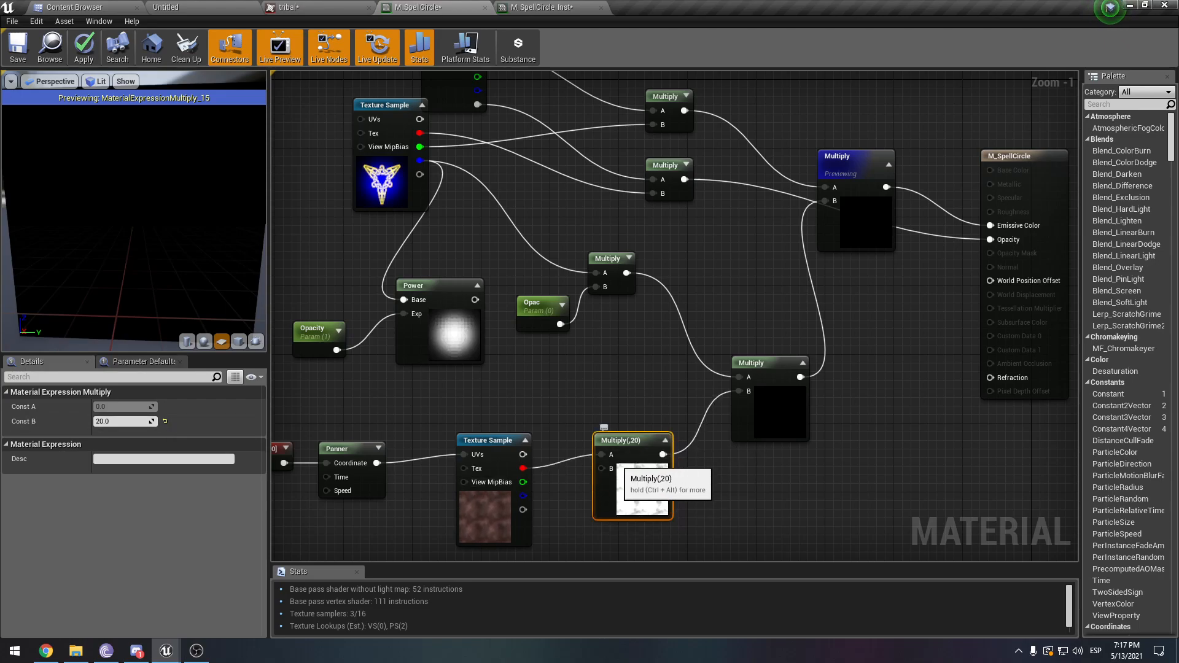
- Collapse the preview of the Multiply(,20) node and check the settings of the nodes around the Opac Multiply and tribal texture
click(665, 440)
right_drag(558, 322, 560, 389)
click(560, 362)
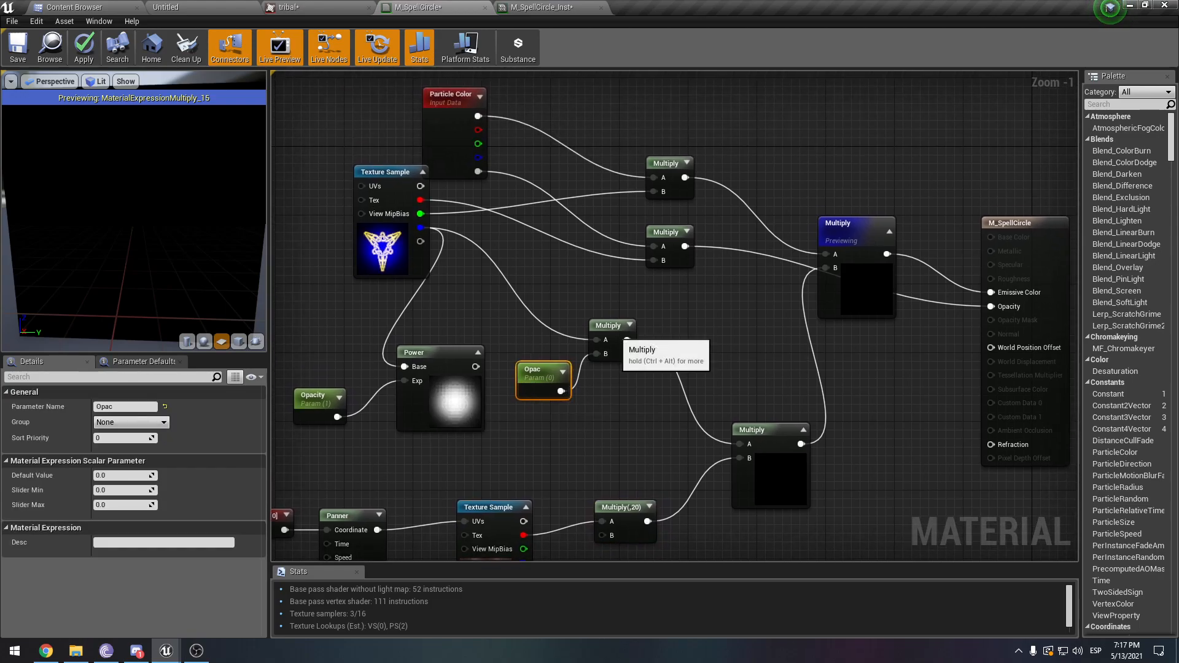
click(619, 333)
click(413, 266)
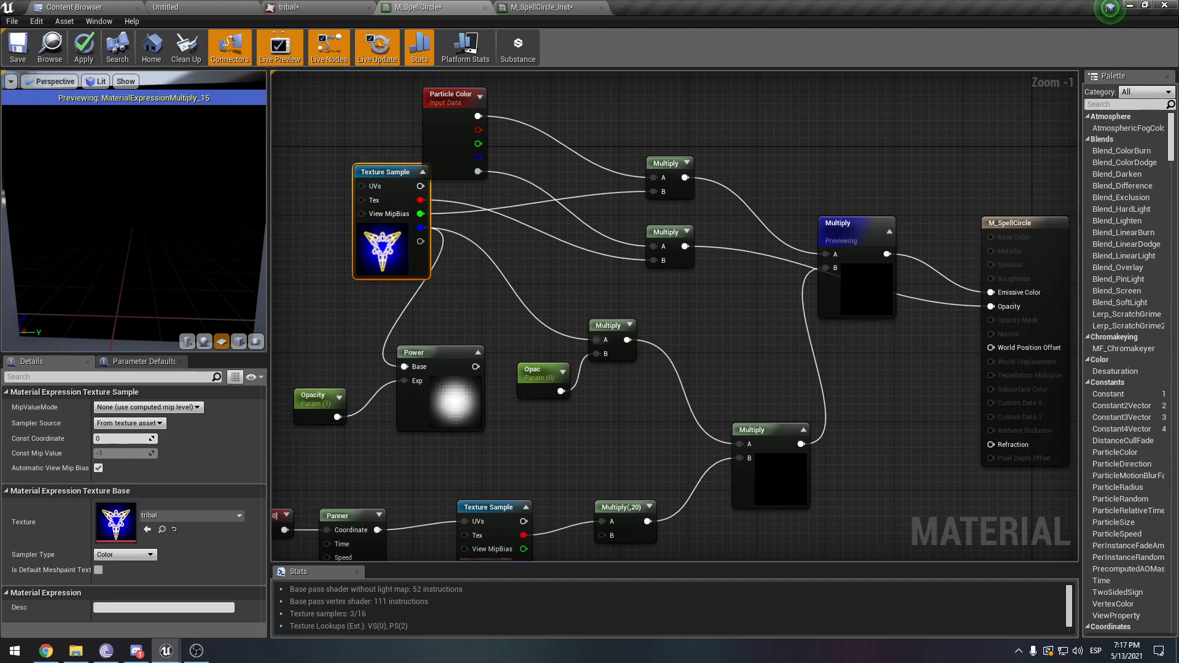
- Try default values of 1, 0.4, 0.2 and 0.1 for the Opac parameter
click(531, 370)
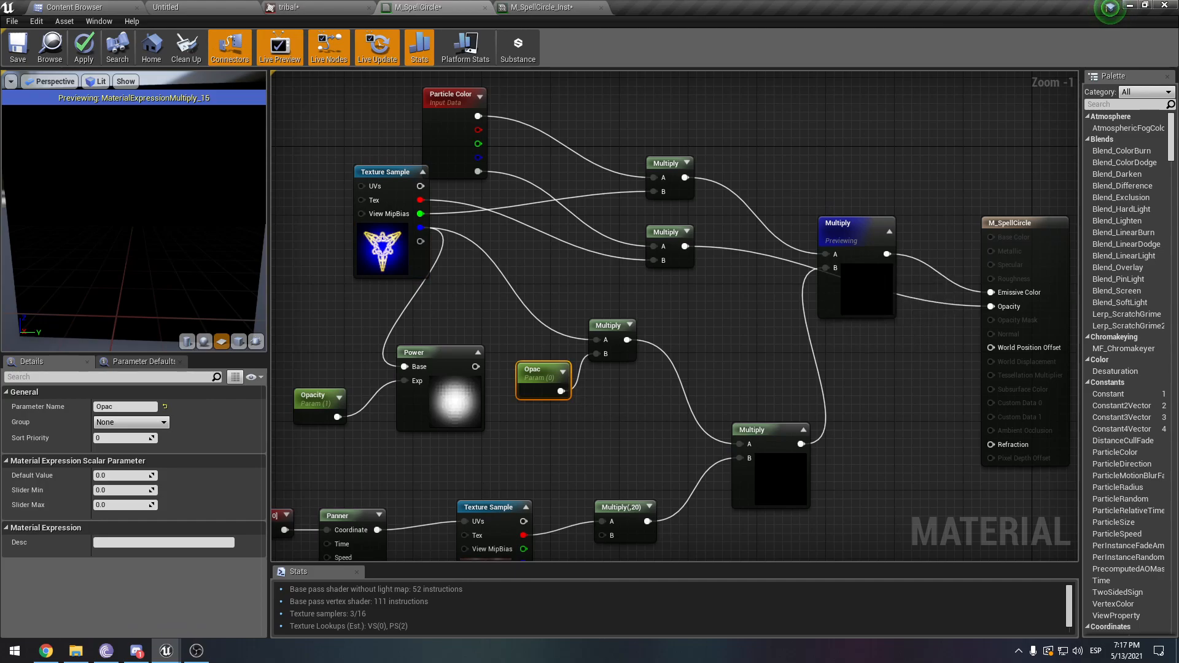
click(122, 476)
text(1)
key(Tab)
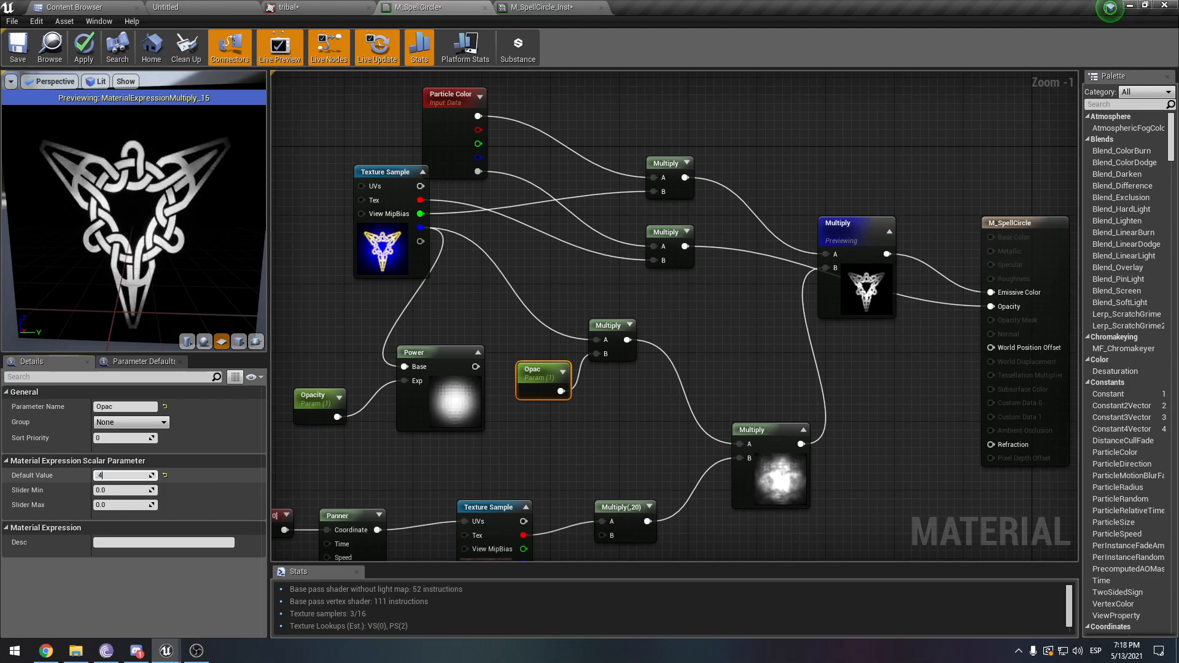
key(Return)
text(.)
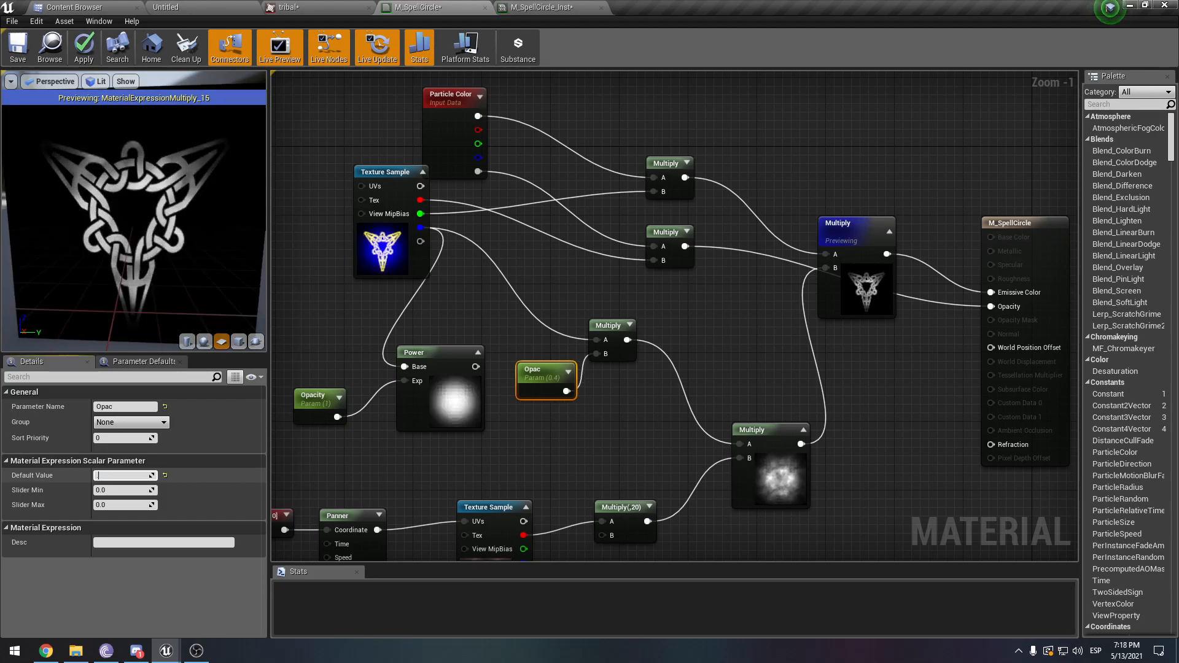
text(2)
key(Return)
text(.)
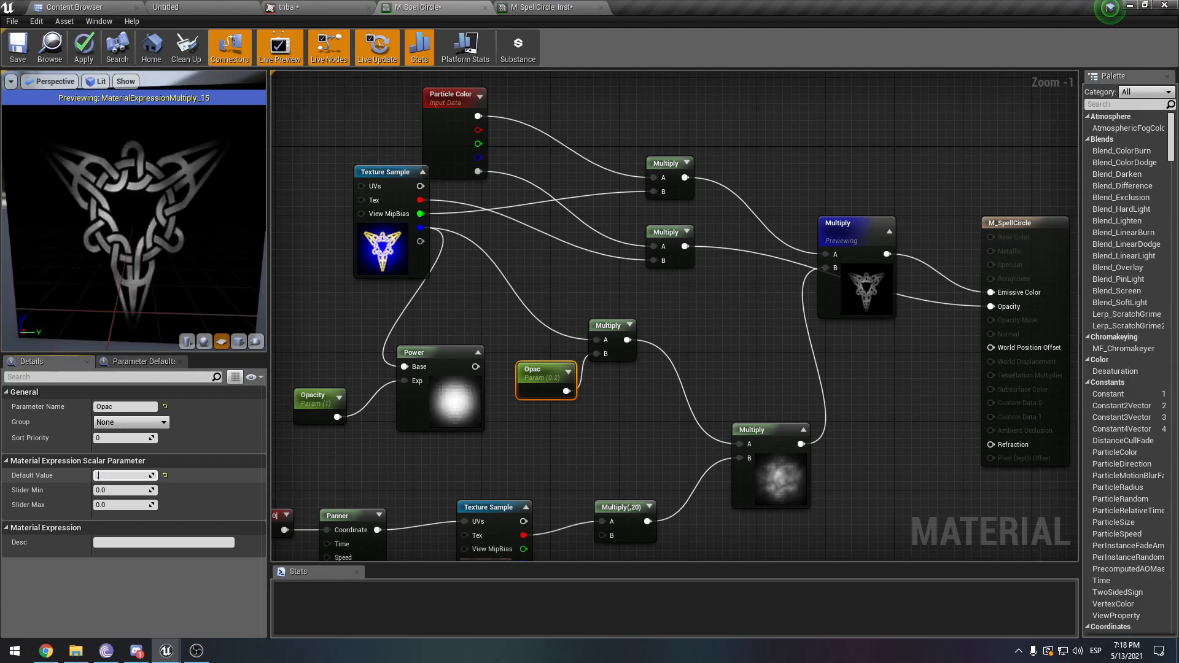
text(1)
key(Return)
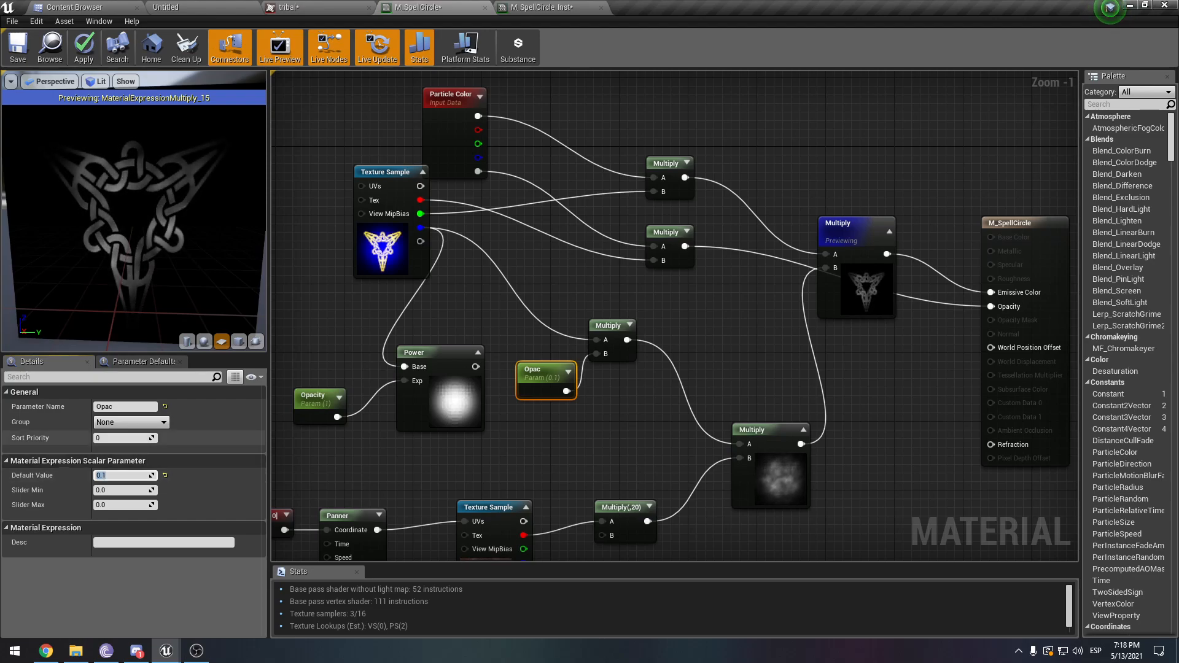
- Set the Opacity parameter's default value to 0.2 and check the Power node's preview
scroll(441, 389, up, 1)
click(440, 389)
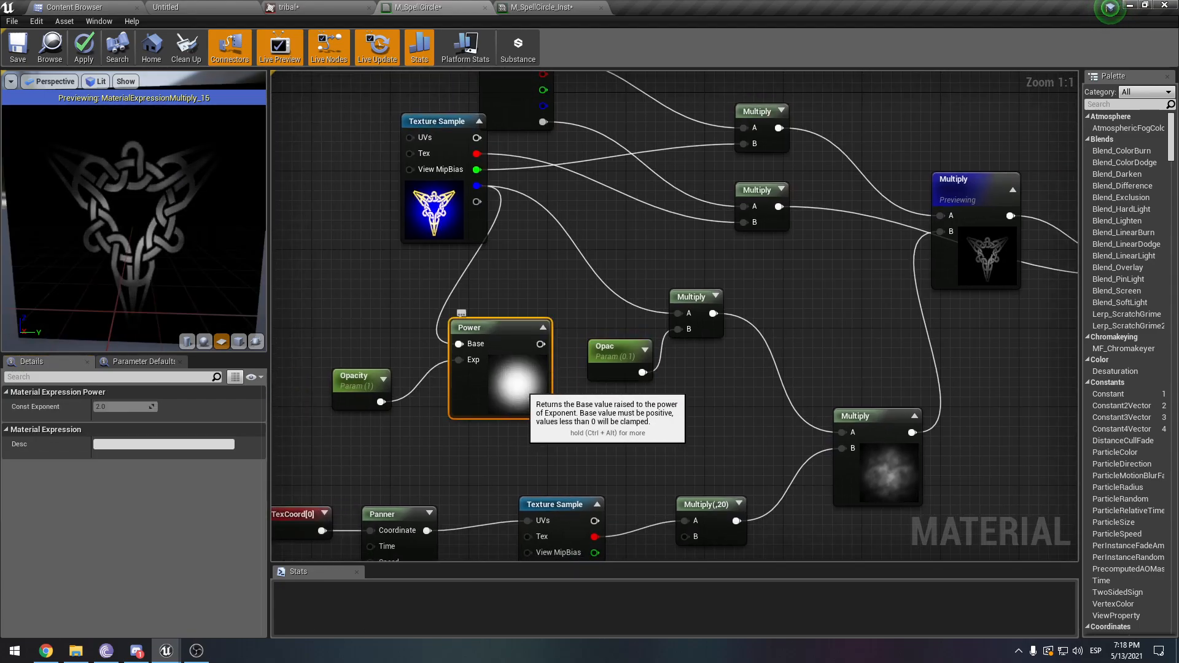
click(355, 382)
click(124, 475)
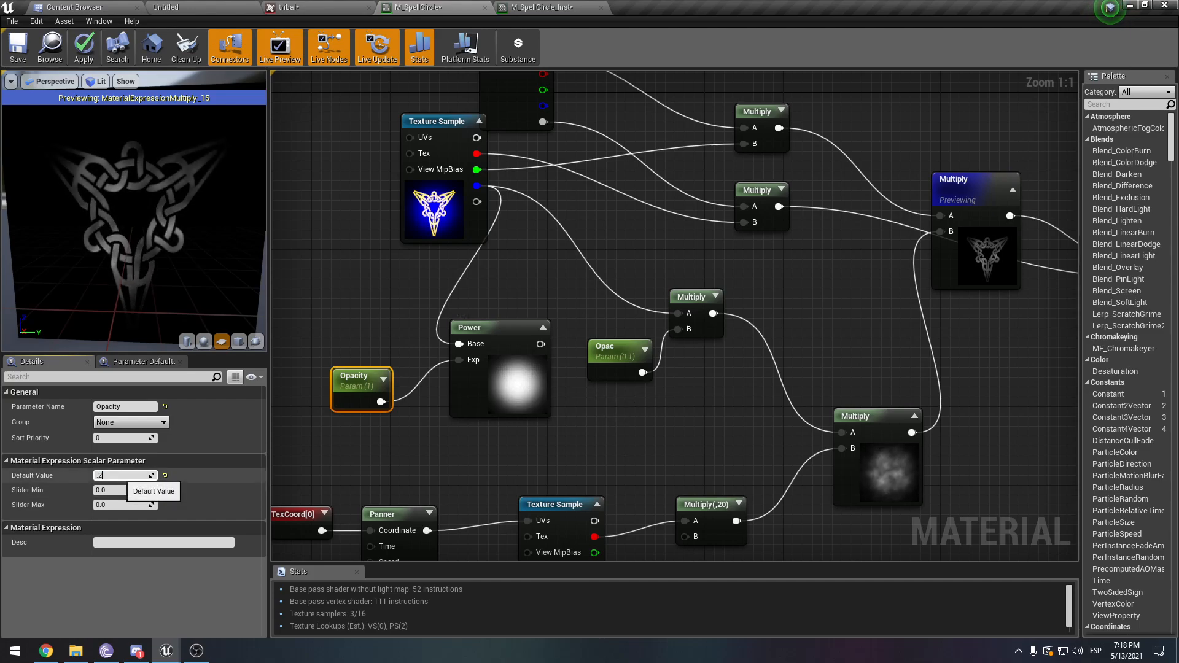
text(2)
key(Return)
click(516, 393)
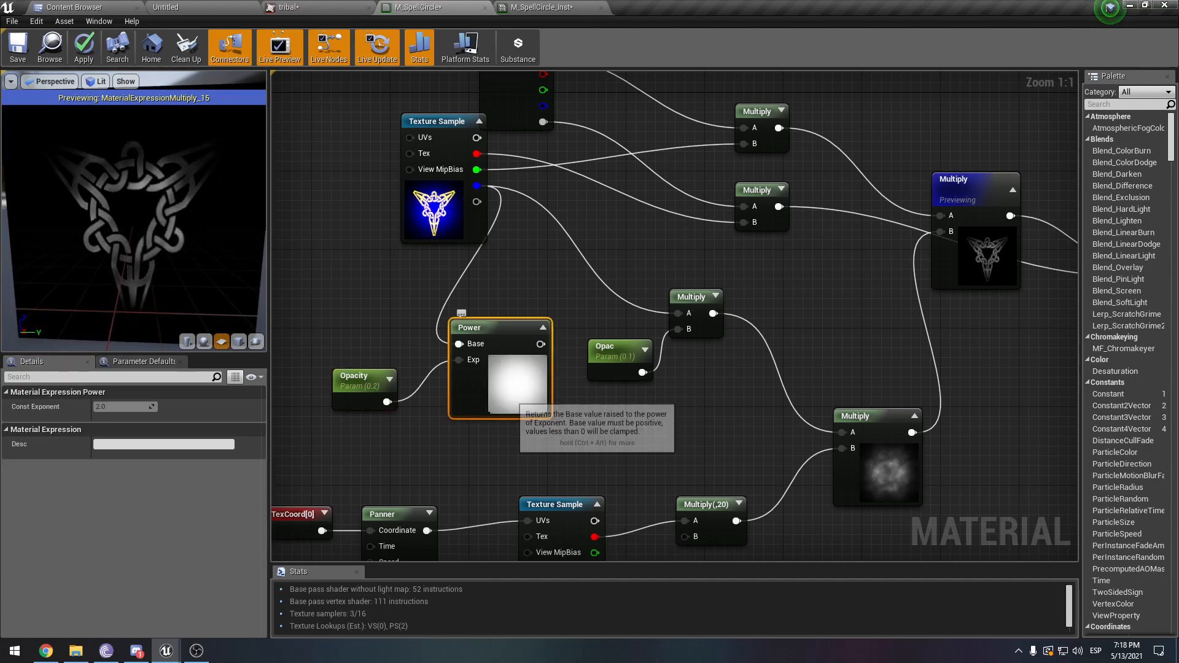
- Try default values of 2, 3, 4, 5 and 7 for the Opacity parameter, and return it to 1
click(365, 393)
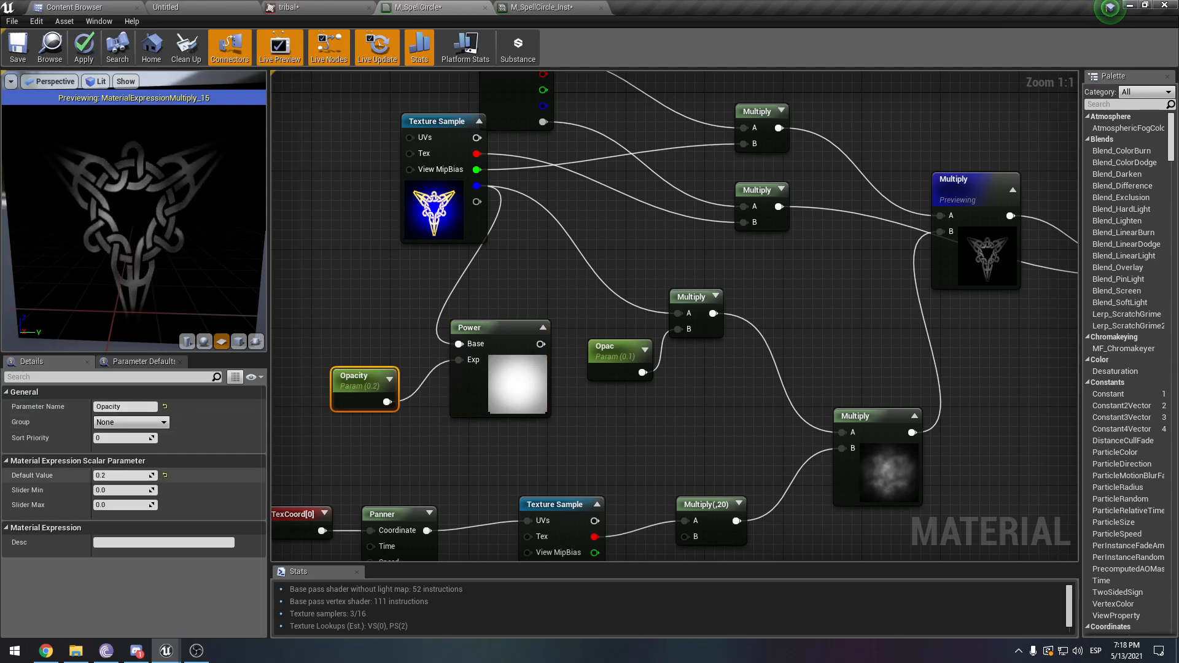
text(3)
key(Return)
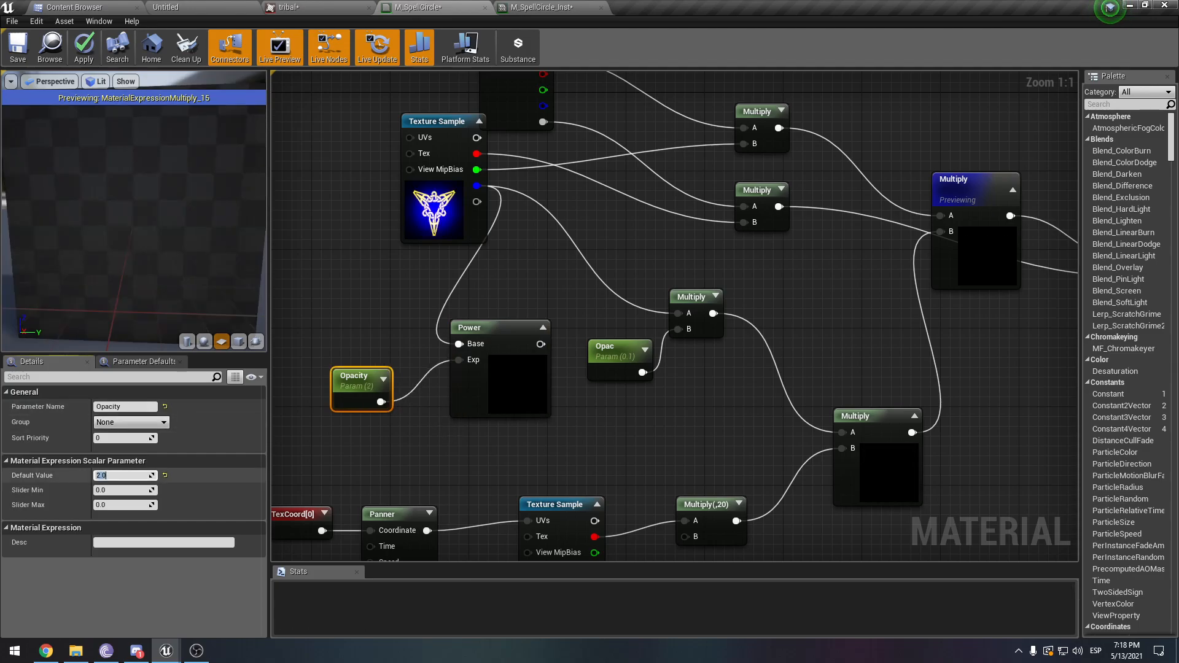
text(4)
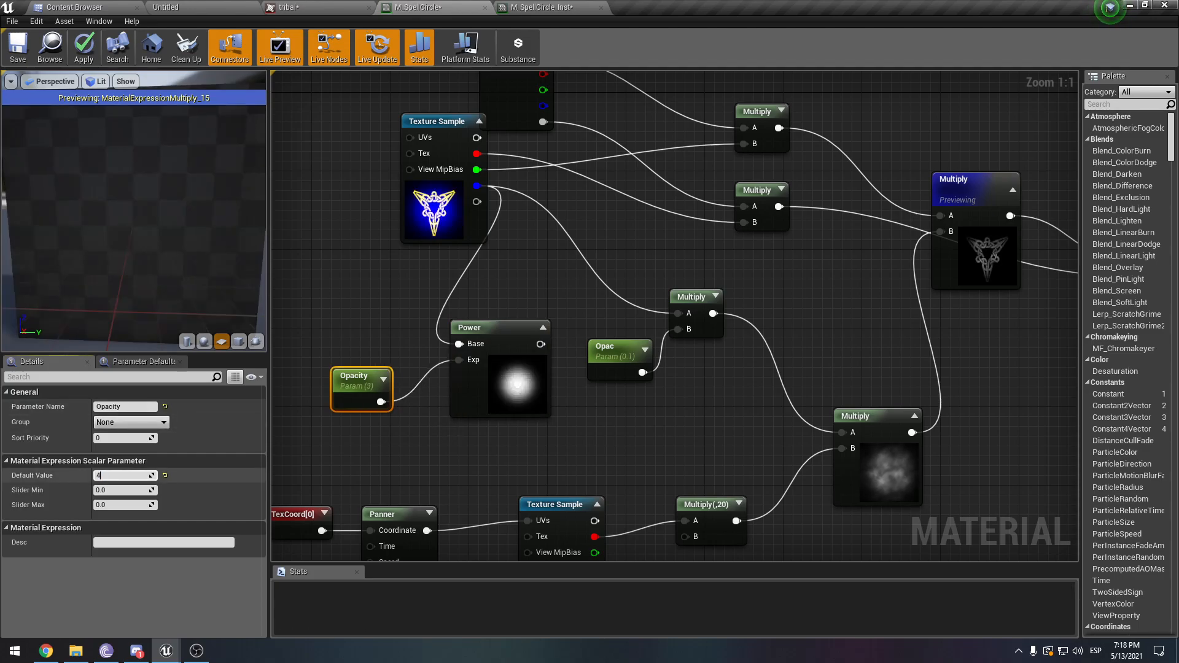
key(Return)
text(5)
key(Return)
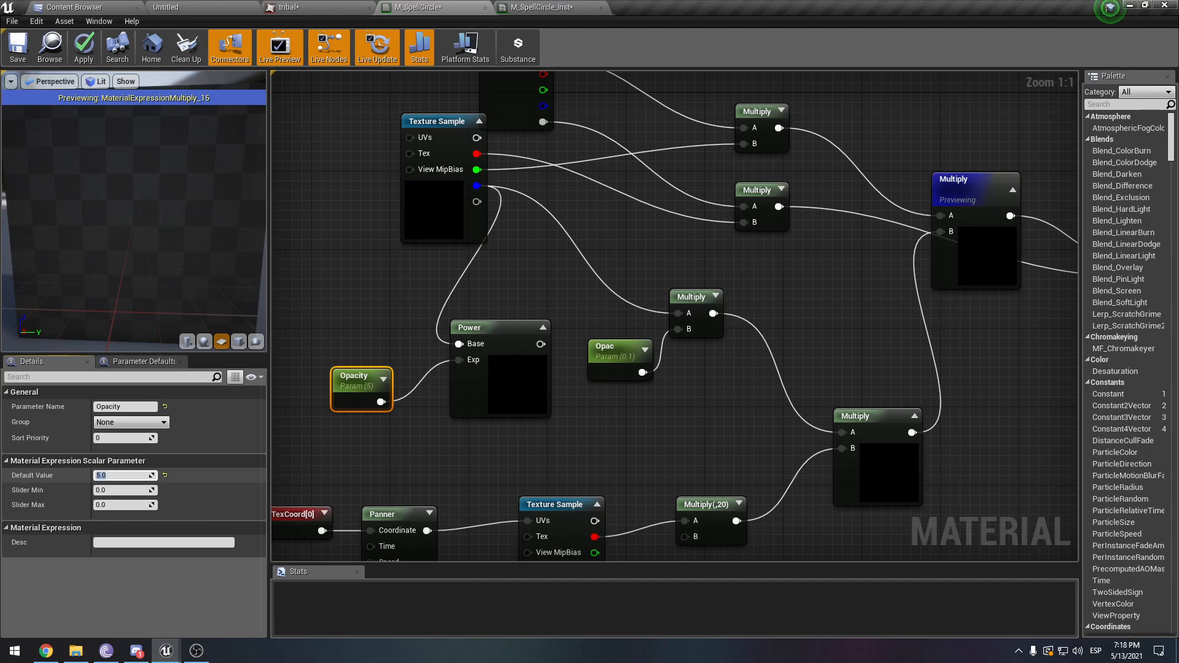
key(Return)
text(7)
key(Return)
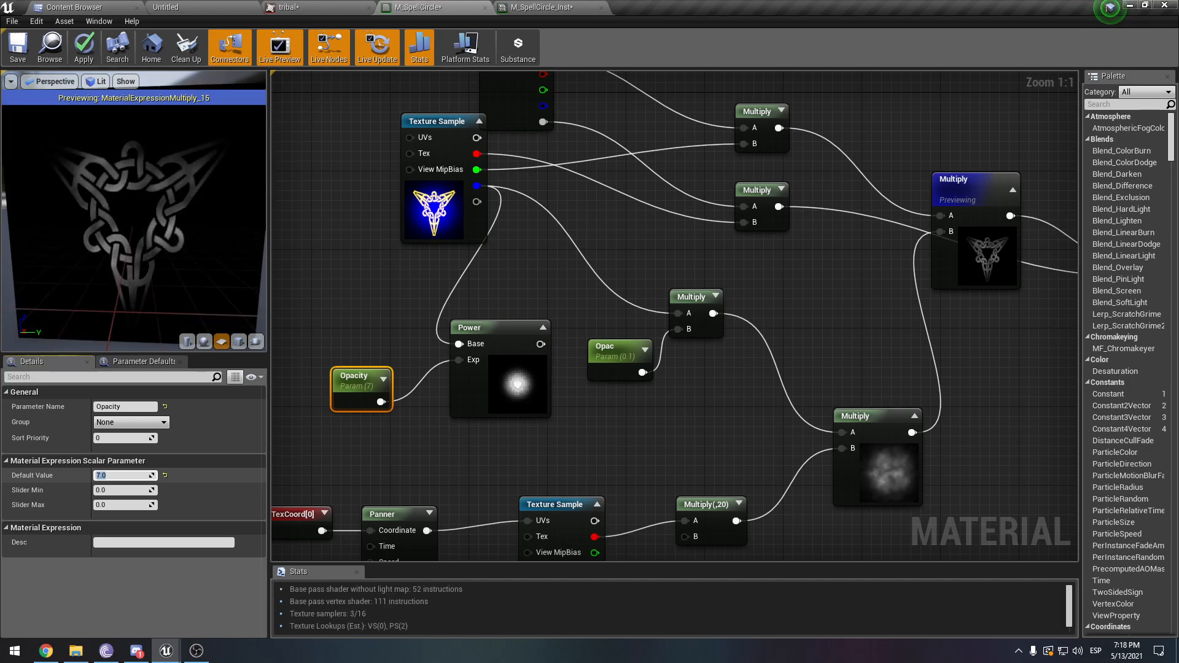
key(Return)
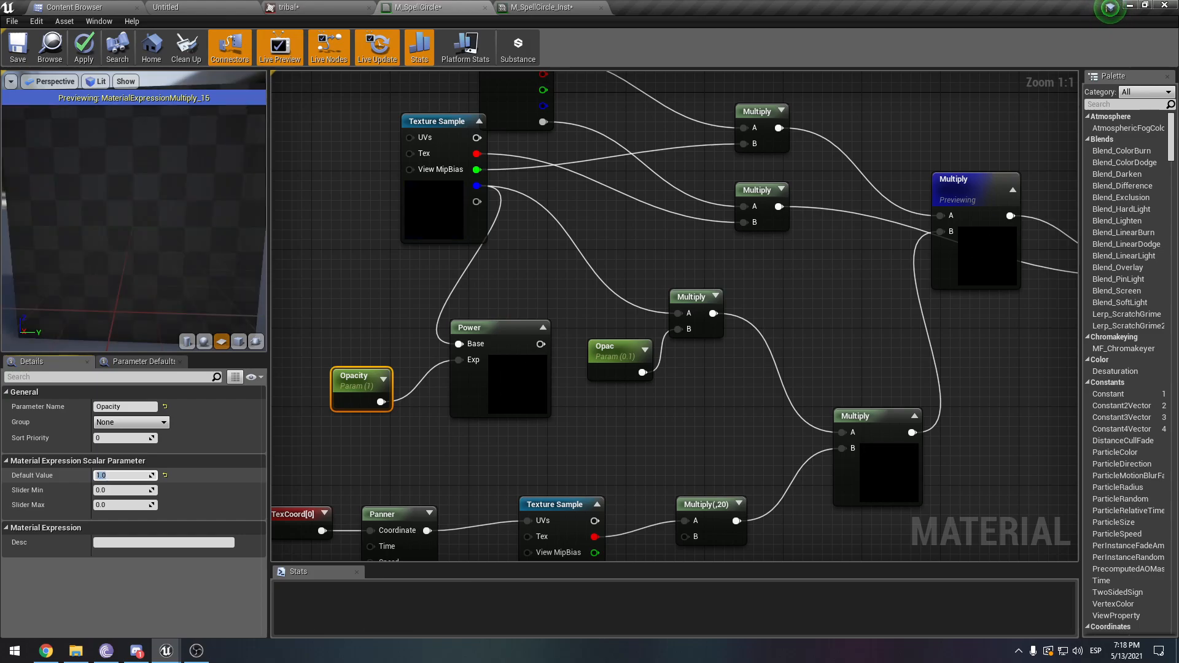
- Delete the Opac parameter together with the Multiply node it feeds
click(620, 358)
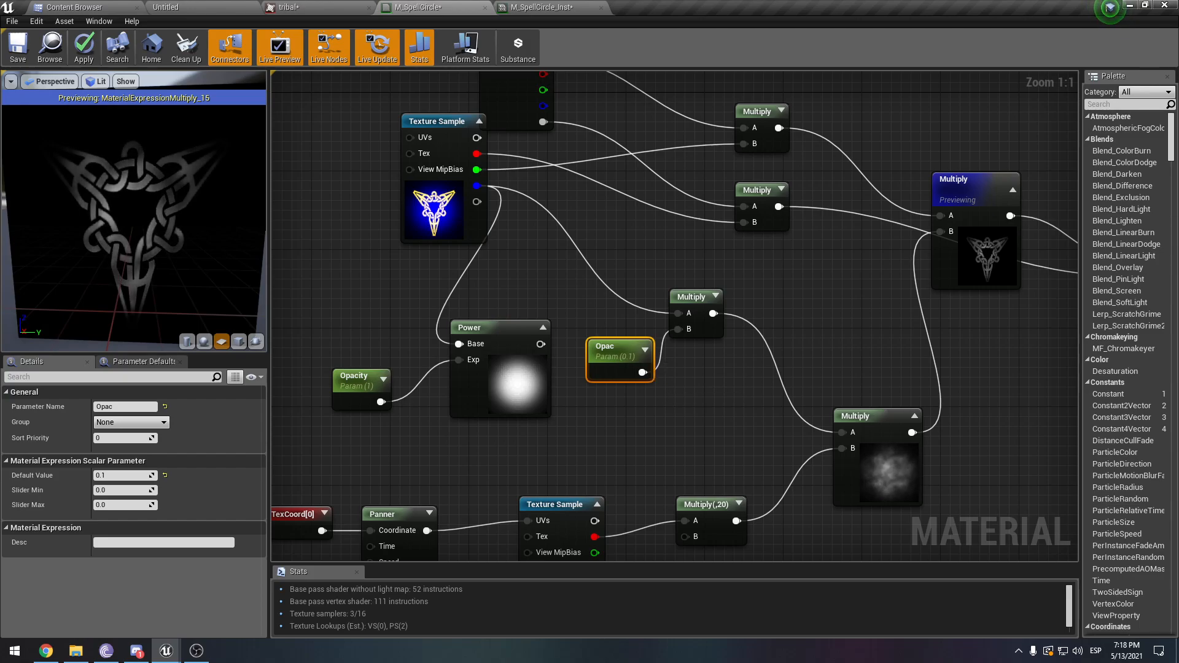
drag(582, 395, 716, 295)
key(Delete)
- Move the Power and Opacity nodes into the freed space and connect Power's output to the noise Multiply's A input
drag(559, 297, 323, 419)
drag(509, 407, 668, 357)
drag(698, 295, 842, 431)
- Stop previewing the final Multiply node that feeds Emissive Color
scroll(743, 363, down, 1)
right_drag(743, 363, 675, 328)
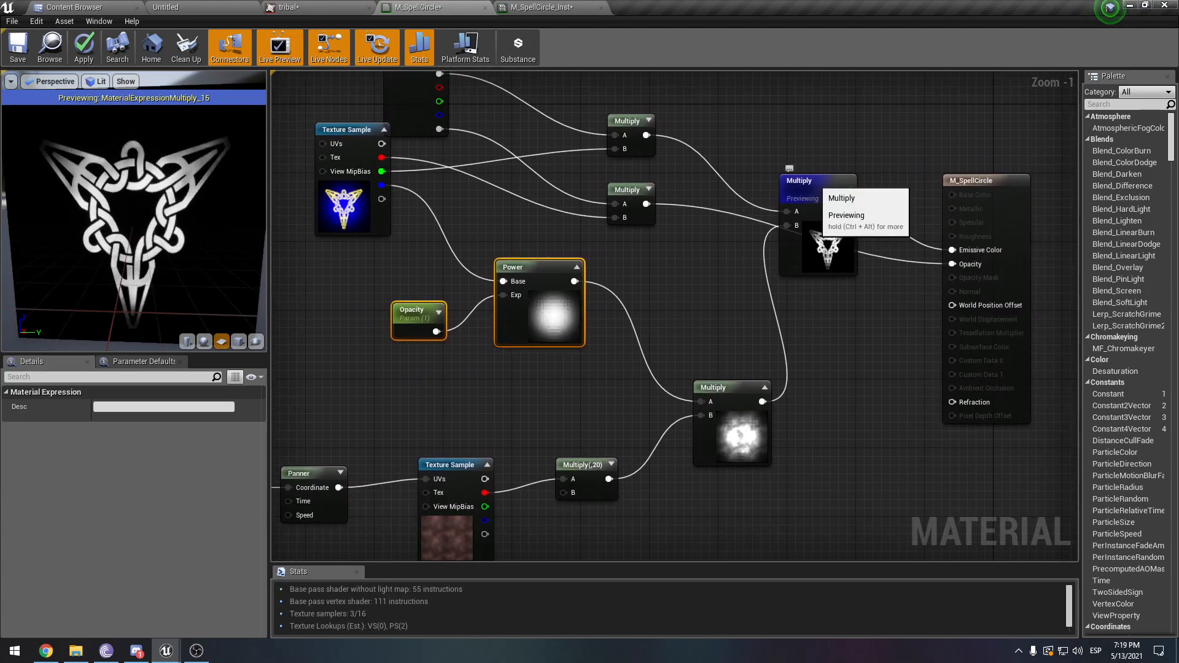
right_click(816, 183)
click(866, 189)
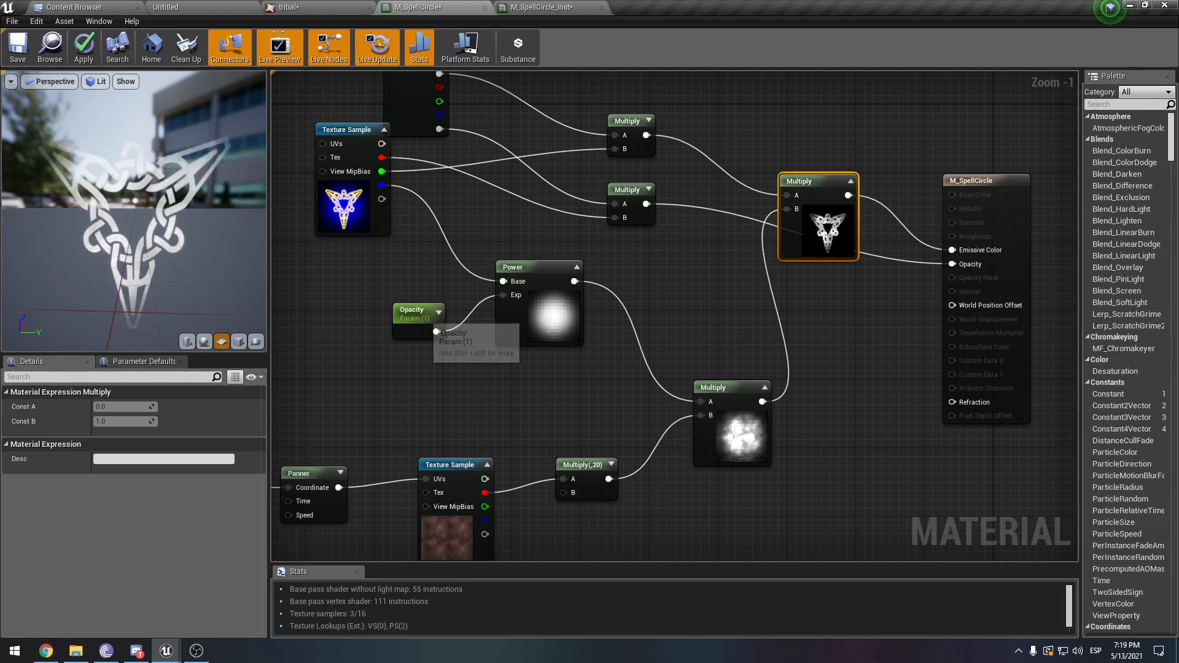
scroll(455, 348, up, 1)
scroll(455, 348, down, 2)
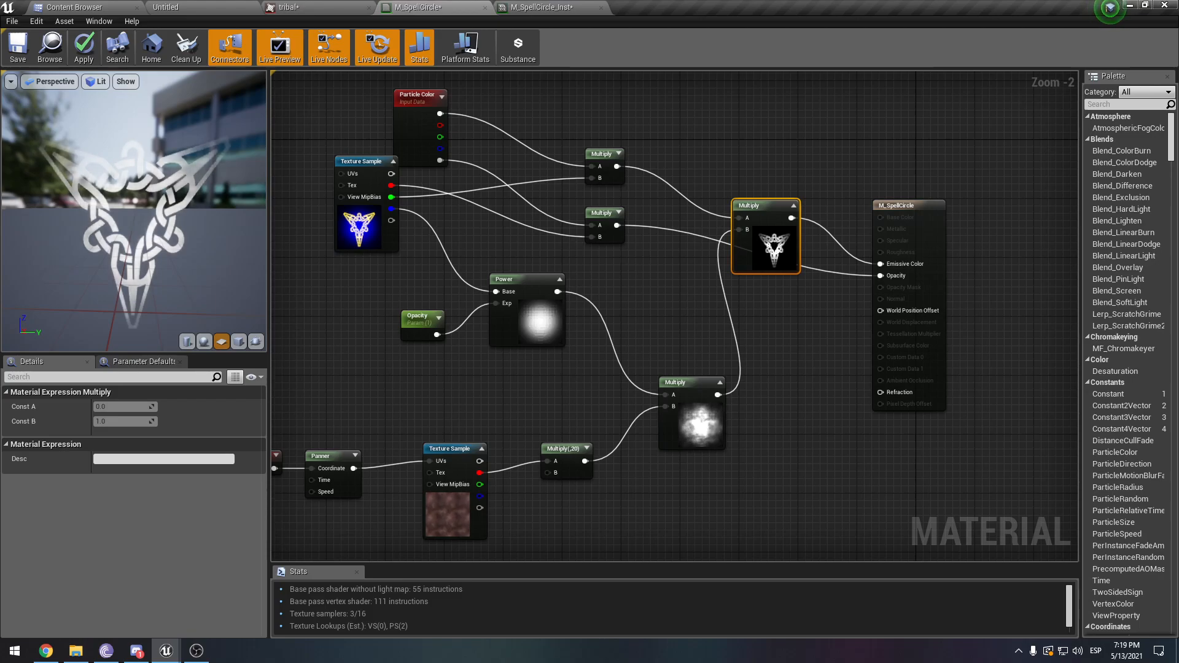
- Check the tribal Texture Sample's settings and move the final Multiply node slightly up and to the right in the graph
scroll(366, 306, up, 1)
click(387, 211)
right_drag(443, 264, 365, 296)
right_drag(319, 211, 418, 205)
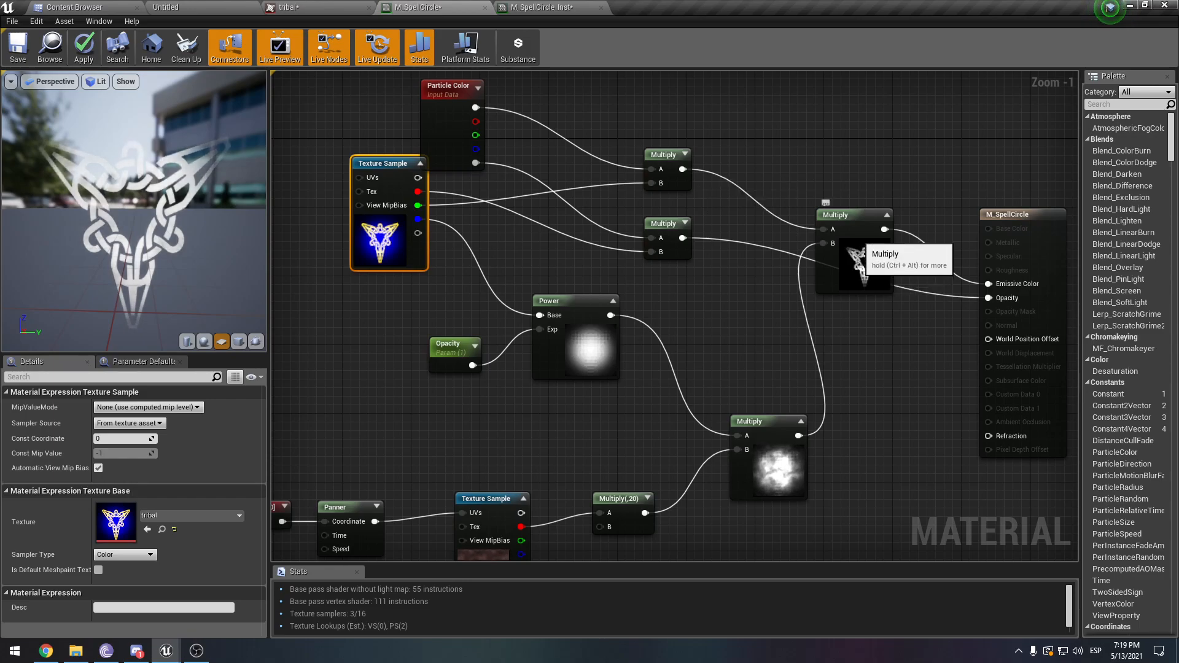
drag(851, 251, 857, 235)
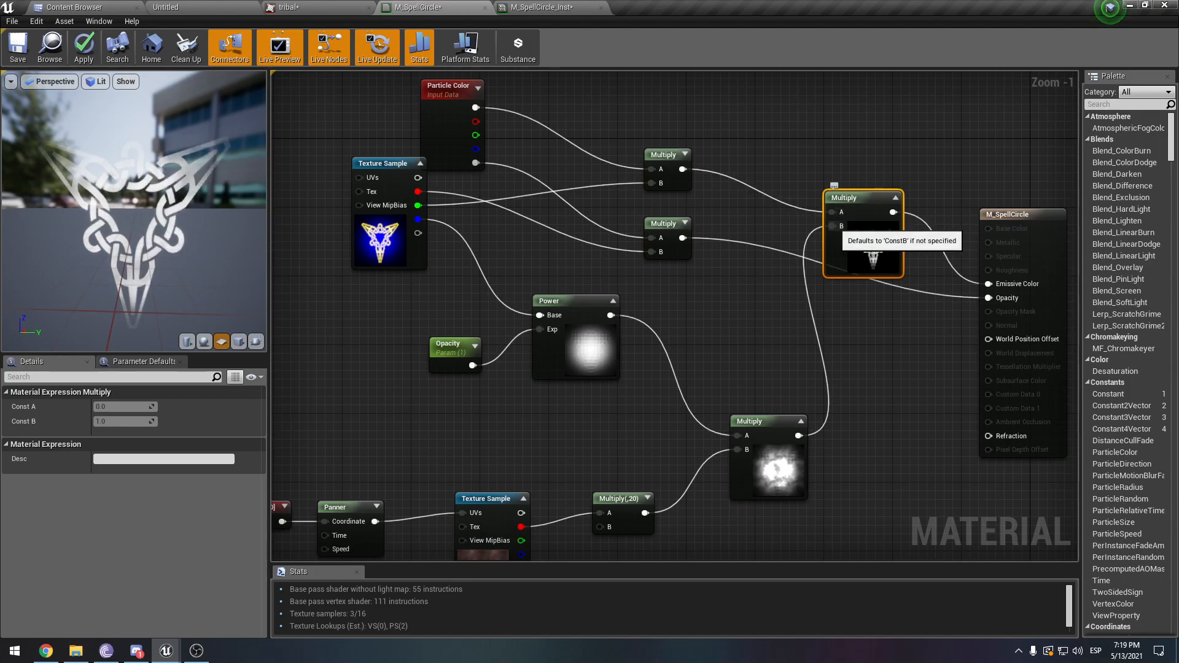
- Examine how the noise Multiply, final Multiply, Power and Opacity nodes combine in the graph
click(776, 478)
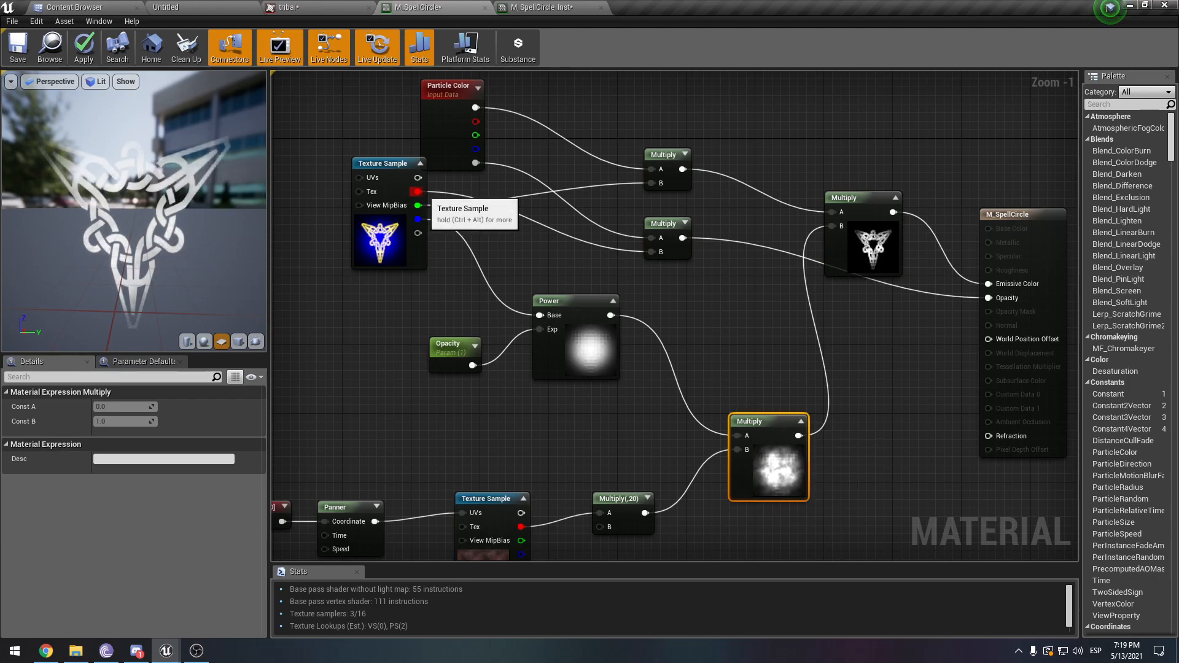
click(863, 236)
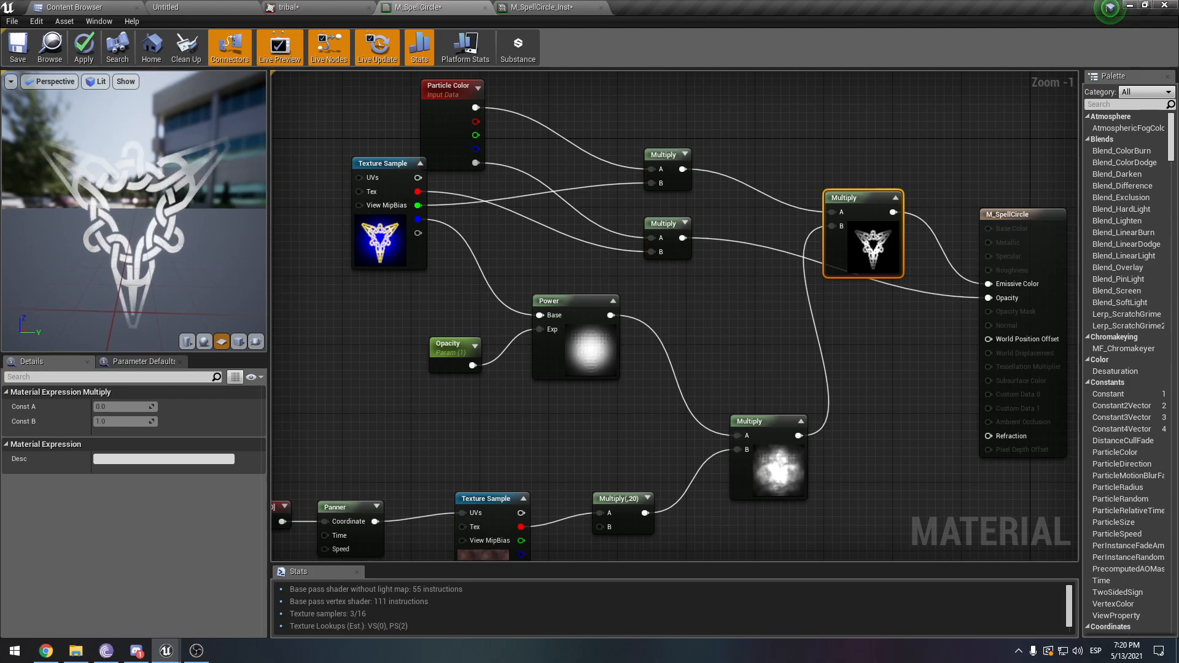
click(777, 473)
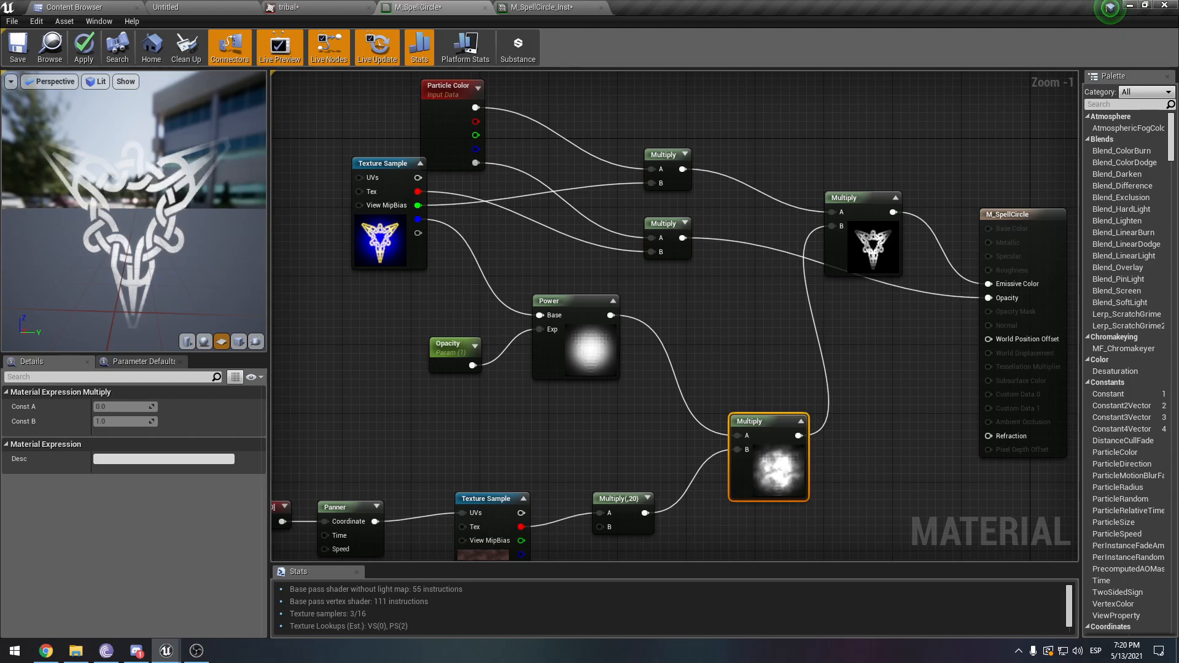
right_drag(586, 436, 614, 366)
click(605, 289)
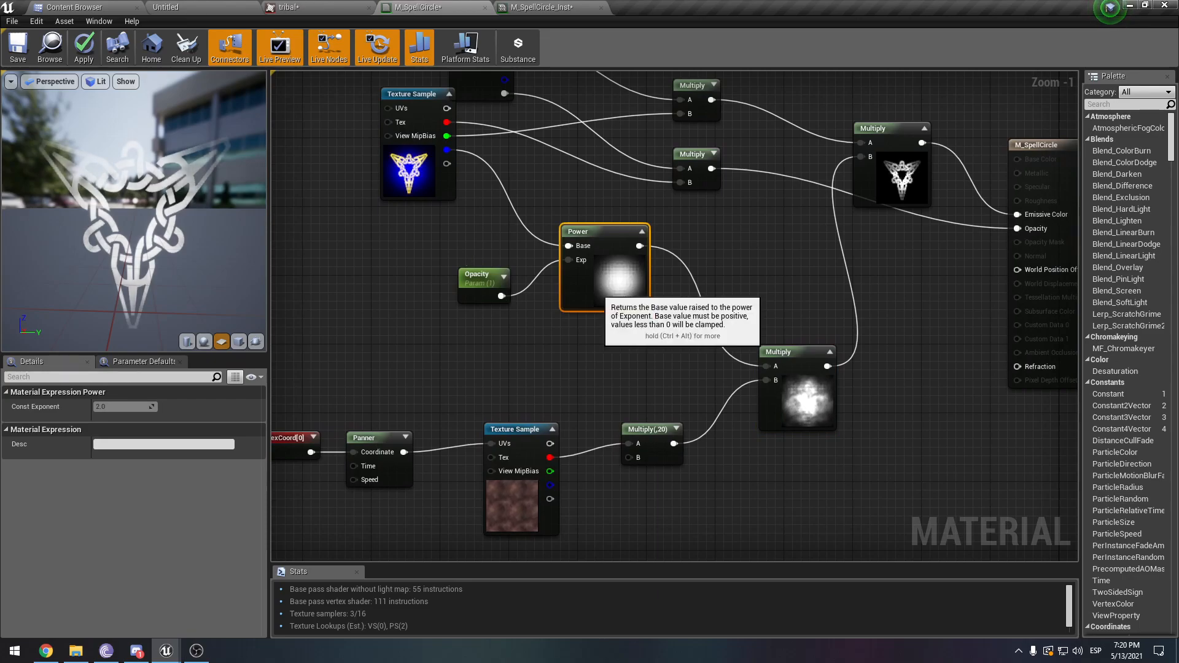
click(485, 288)
click(623, 289)
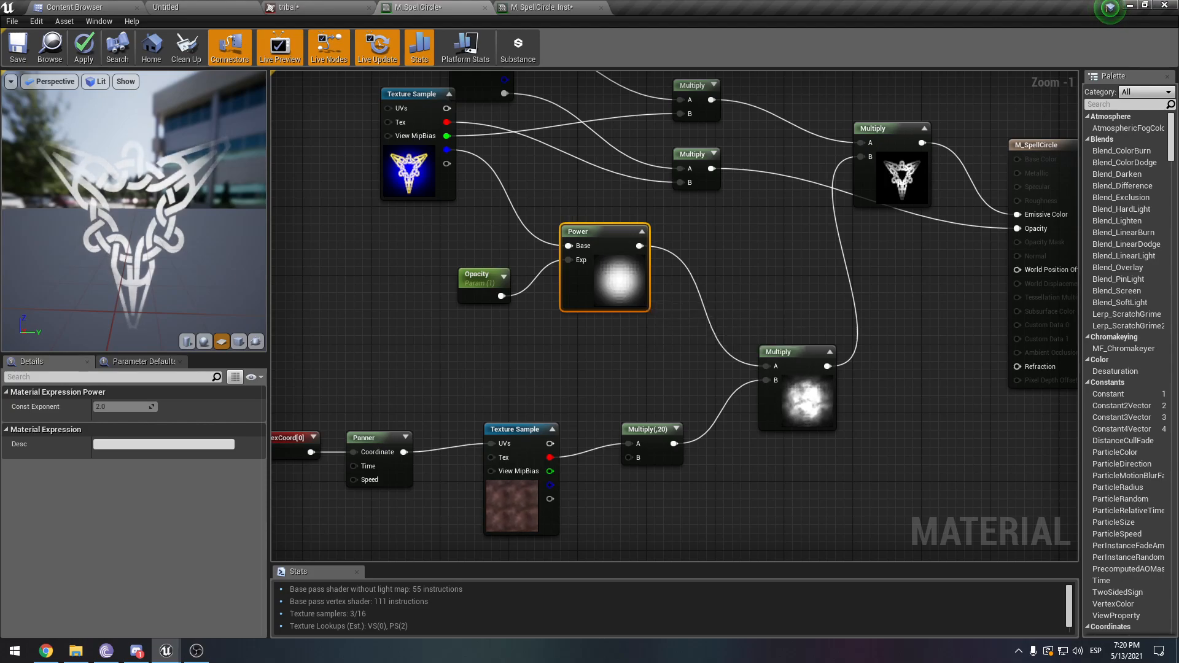
- Review the whole M_SpellCircle node graph and open the M_SpellCircle_Inst material instance
scroll(715, 276, down, 2)
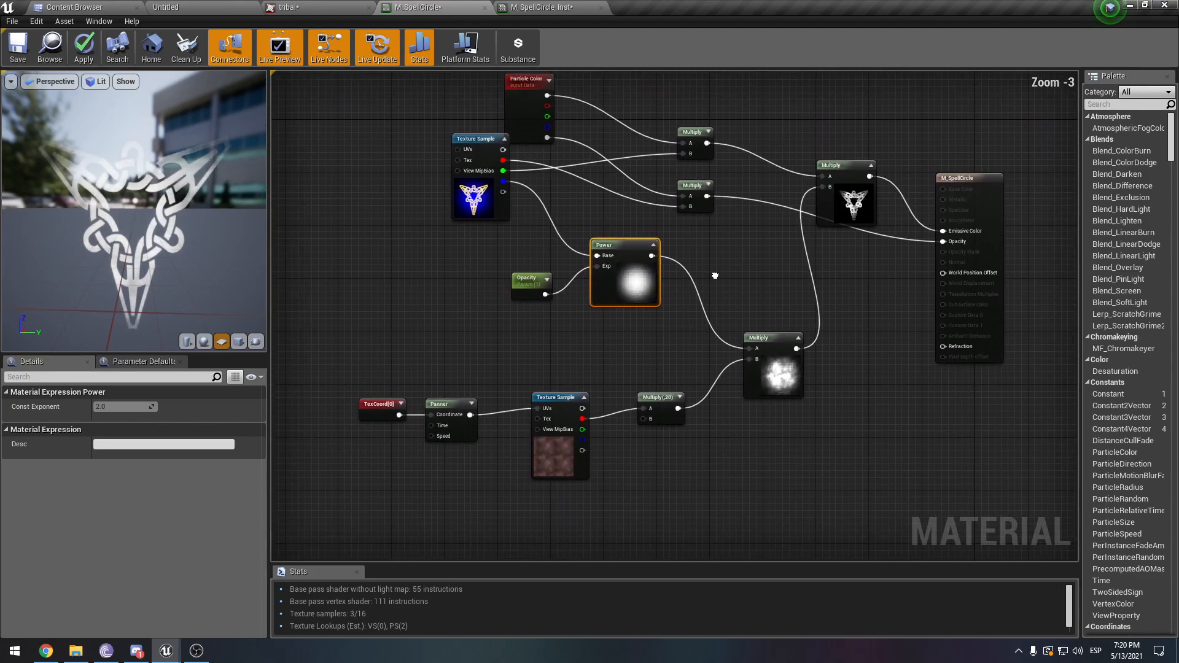
right_drag(715, 276, 705, 285)
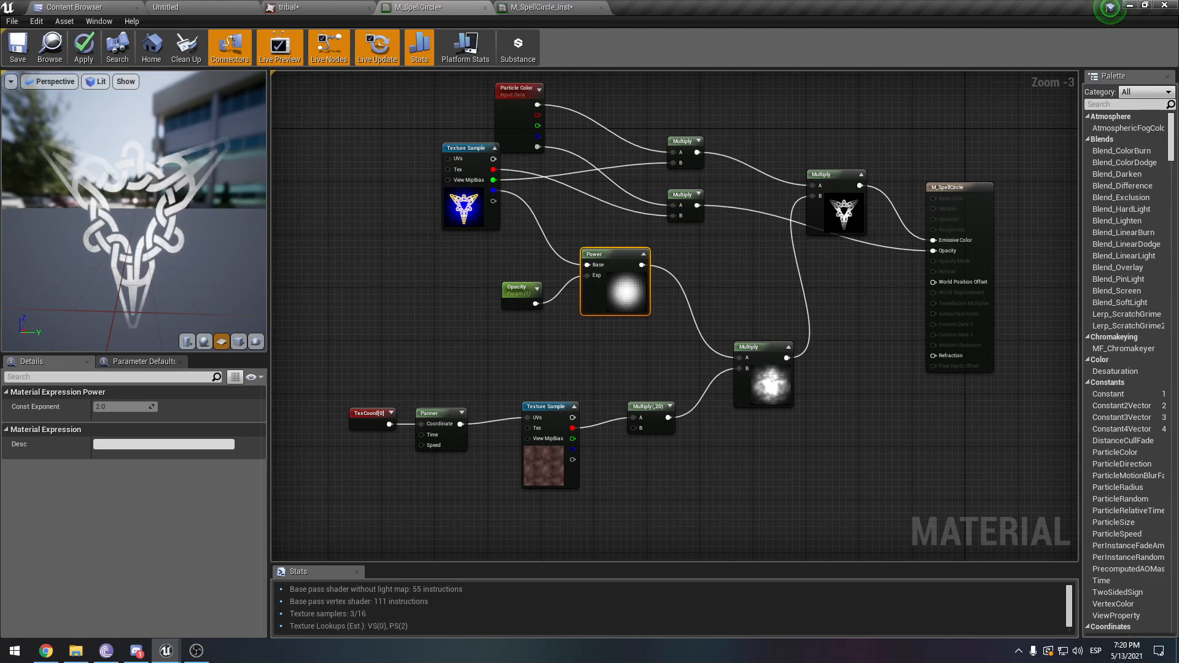
scroll(715, 287, up, 1)
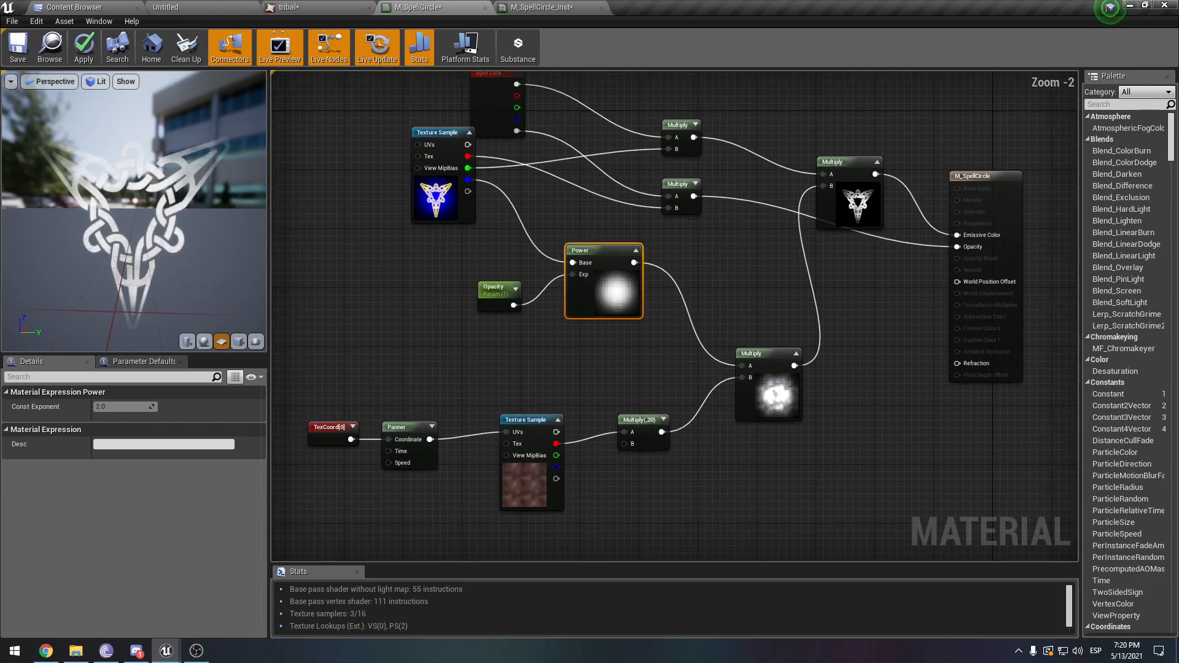
click(566, 8)
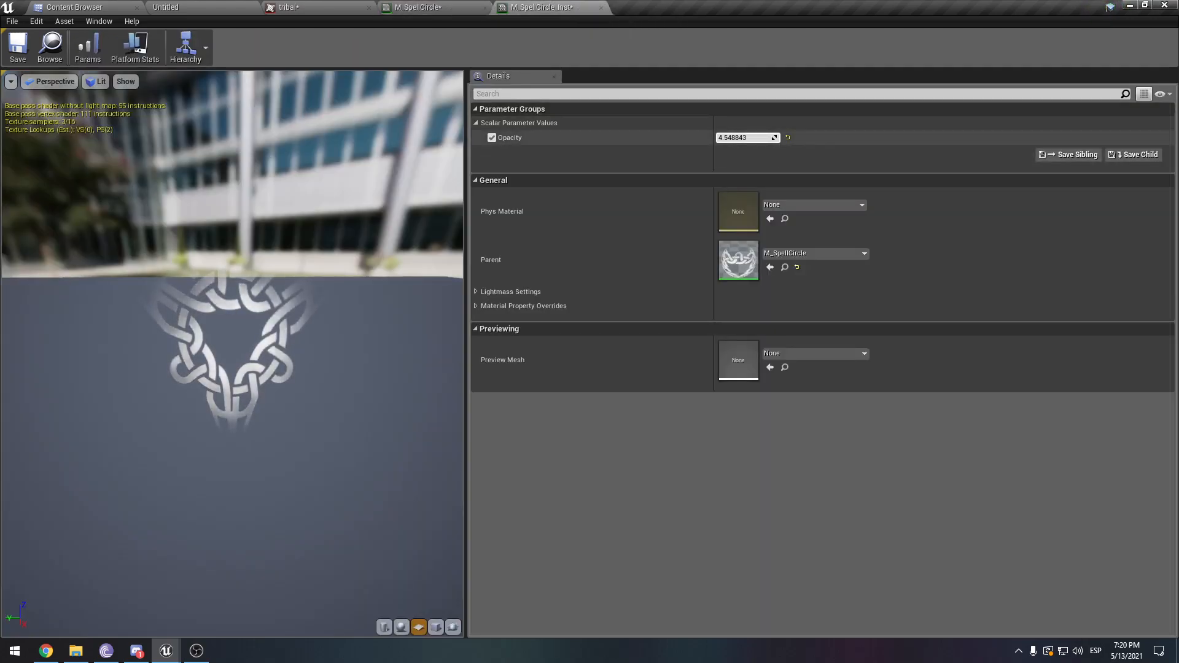